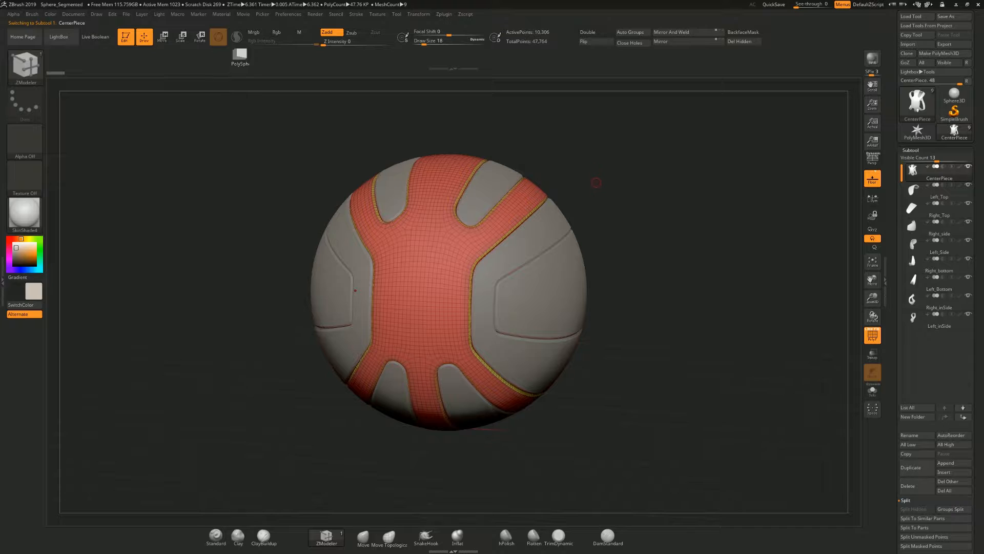
Switch to Maya and import sphere_segmented.fbx from the ZBrush_Export folder
key(super+Tab)
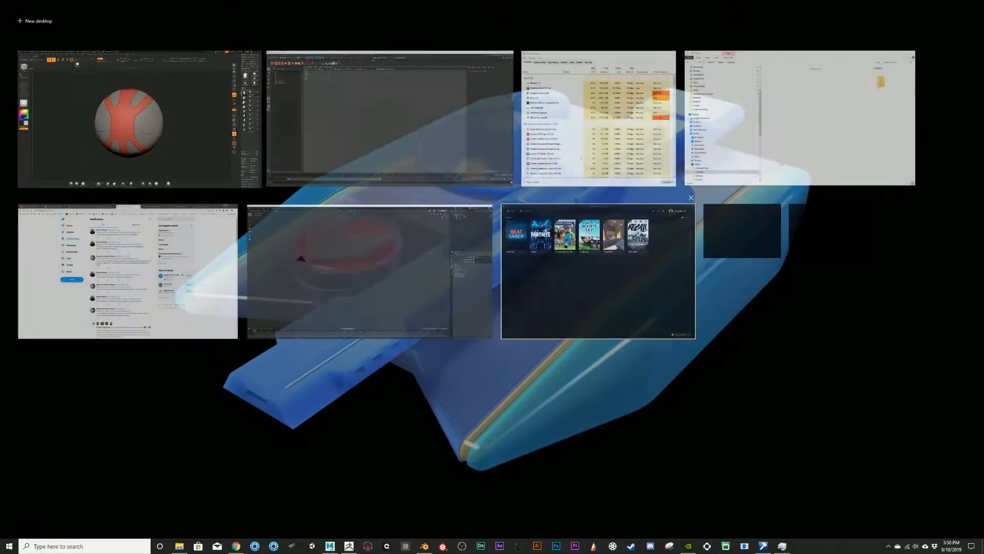
click(389, 115)
click(7, 16)
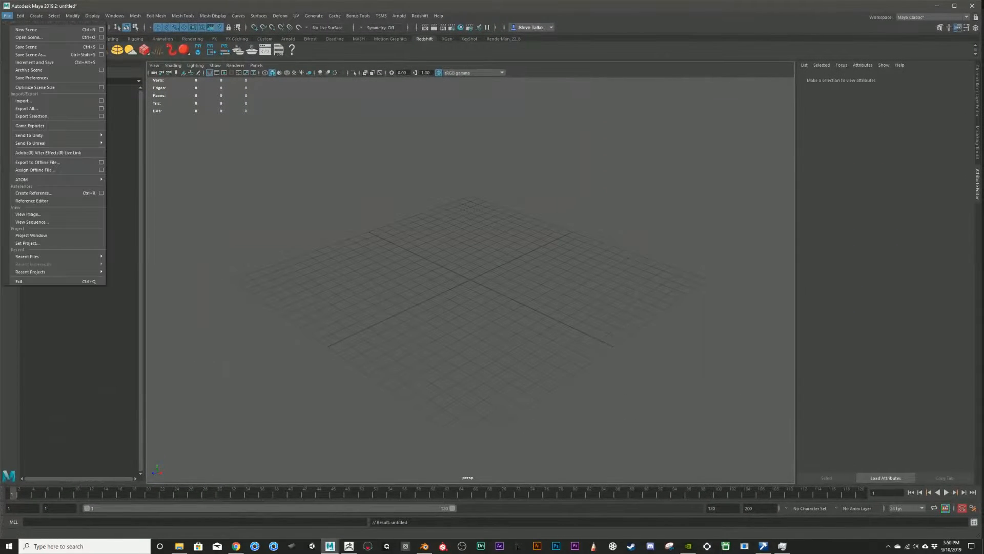
click(21, 99)
click(277, 202)
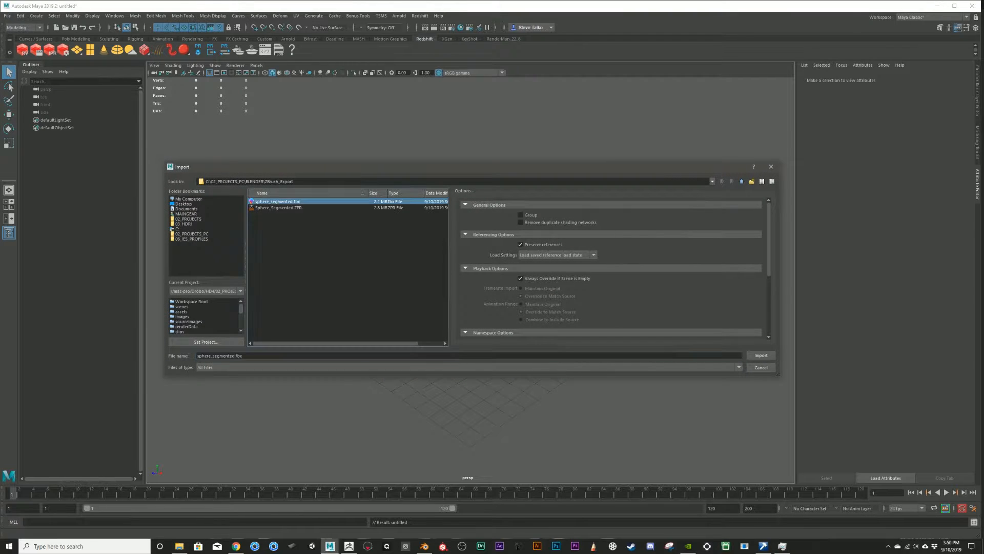
click(761, 356)
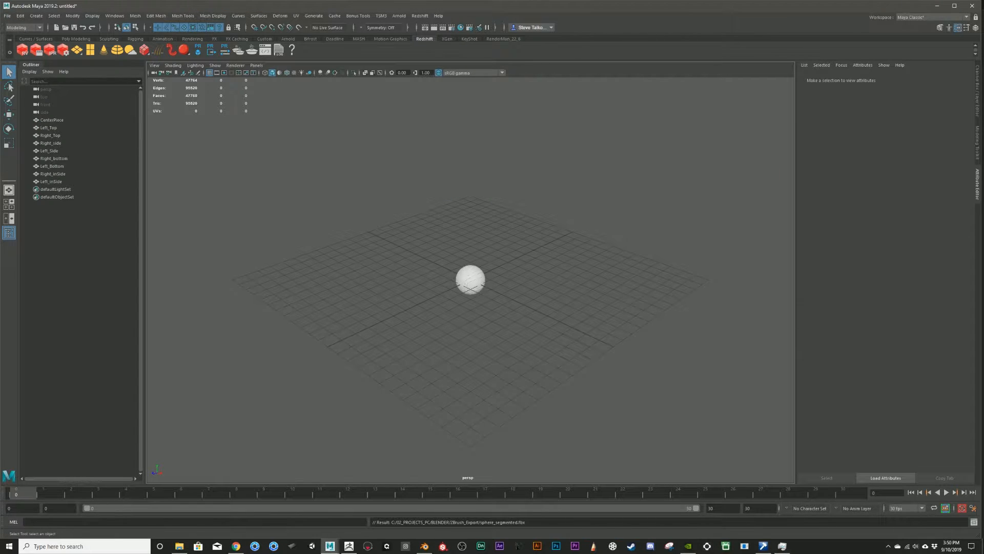
Frame the imported sphere and inspect its separate pieces by selecting Left_inSide, Left_Side, Left_Top and Right_side
key(f)
alt+drag(471, 280, 492, 287)
click(436, 282)
click(51, 182)
click(49, 151)
click(49, 128)
ctrl+click(50, 143)
click(77, 308)
Group all the sphere pieces and raise the group to about 1.19 on the Y axis
drag(657, 362, 369, 127)
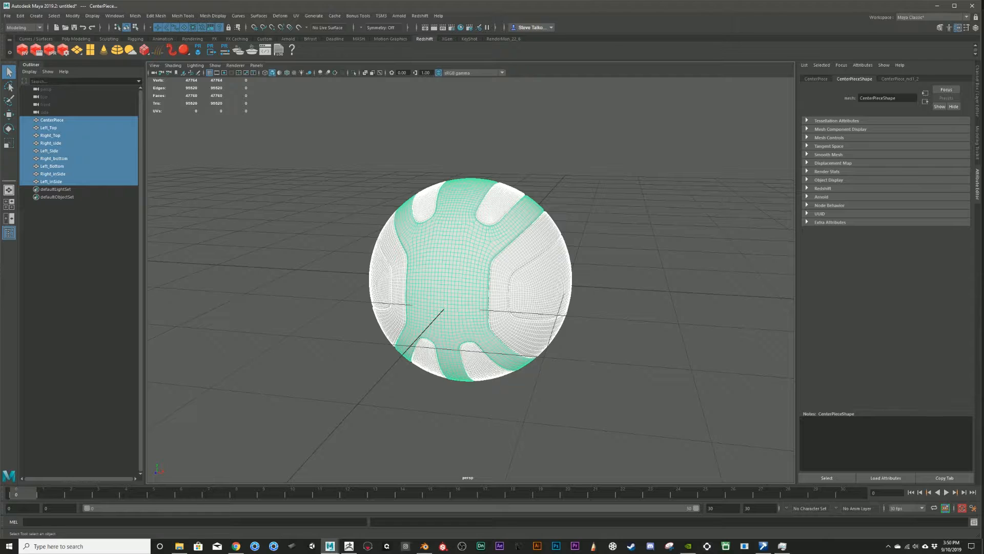
key(ctrl+g)
key(w)
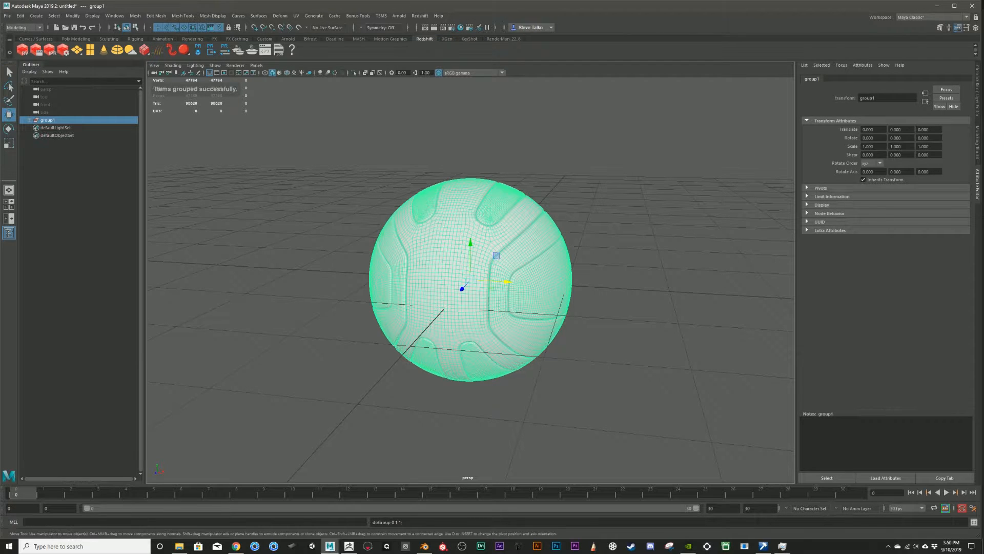
drag(471, 256, 471, 198)
key(f)
alt+middle_drag(458, 265, 459, 260)
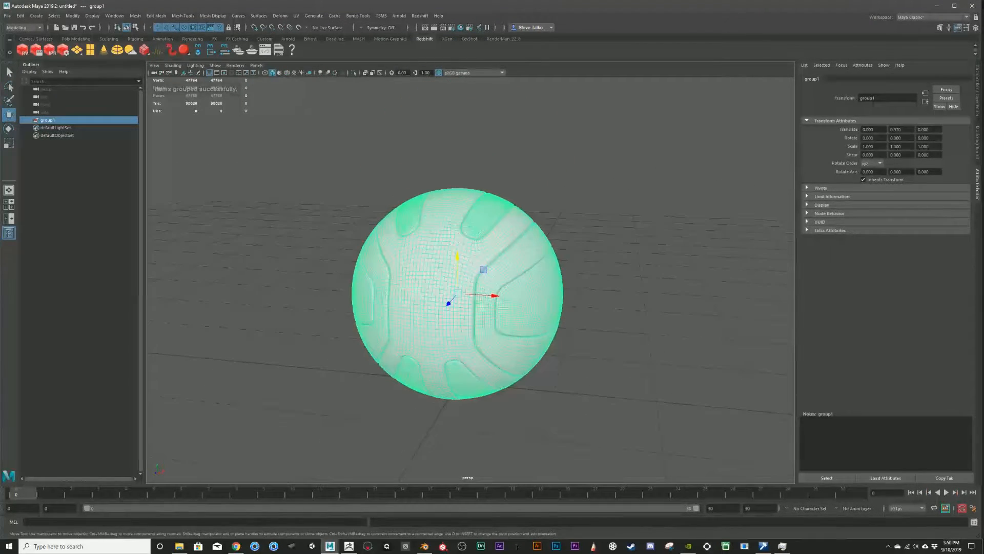
drag(459, 257, 459, 234)
alt+drag(459, 233, 466, 233)
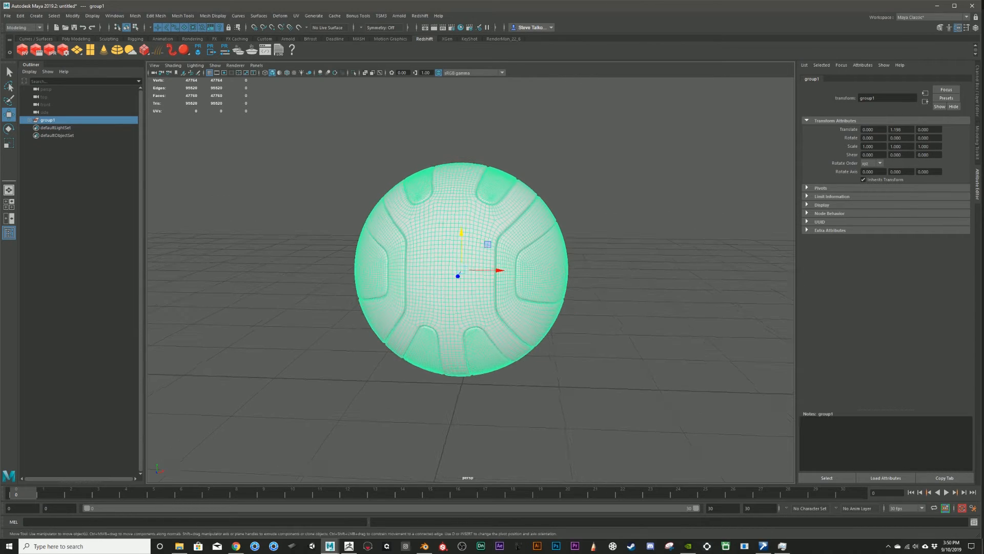
Put the Left_Side piece in its own nested group and place the piece's pivot at its own centre
click(530, 266)
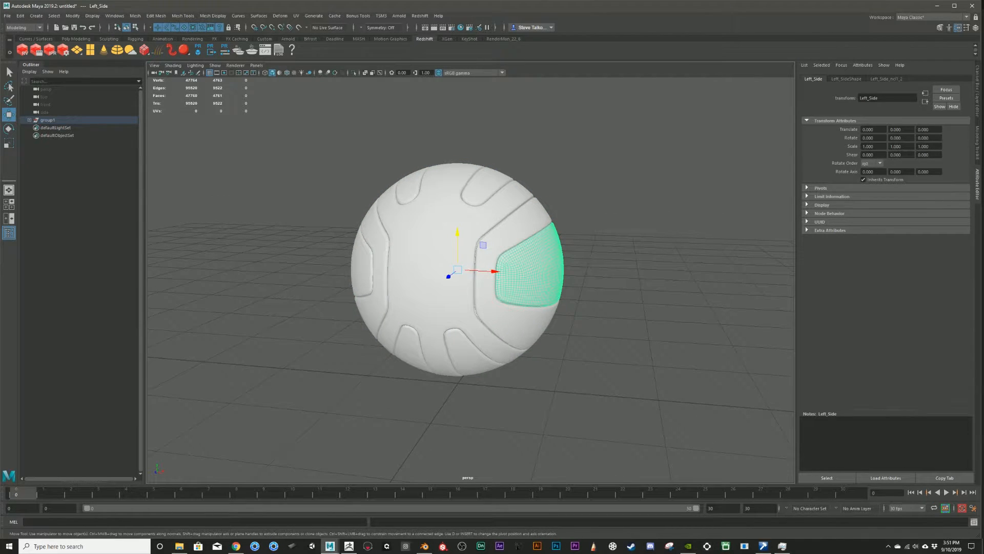
key(ctrl+g)
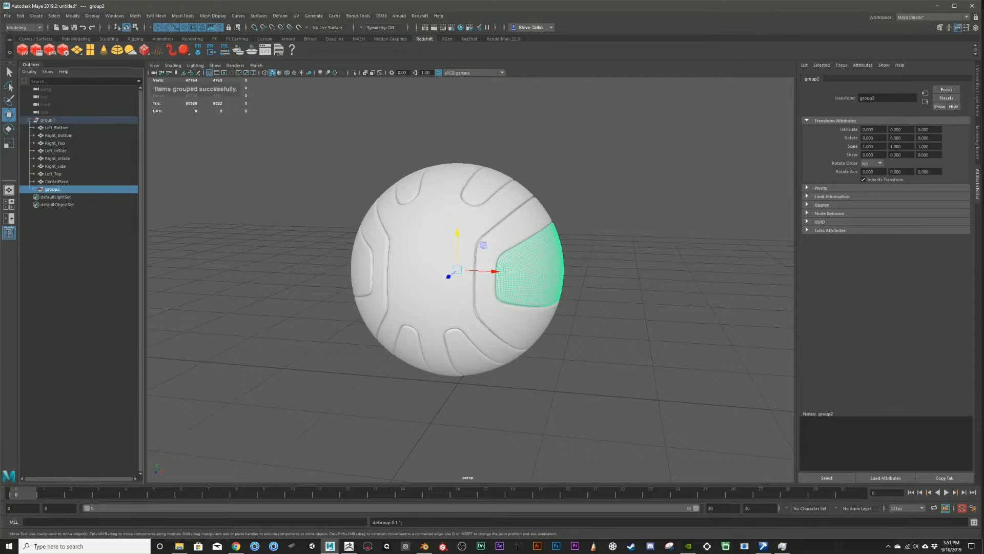
key(Down)
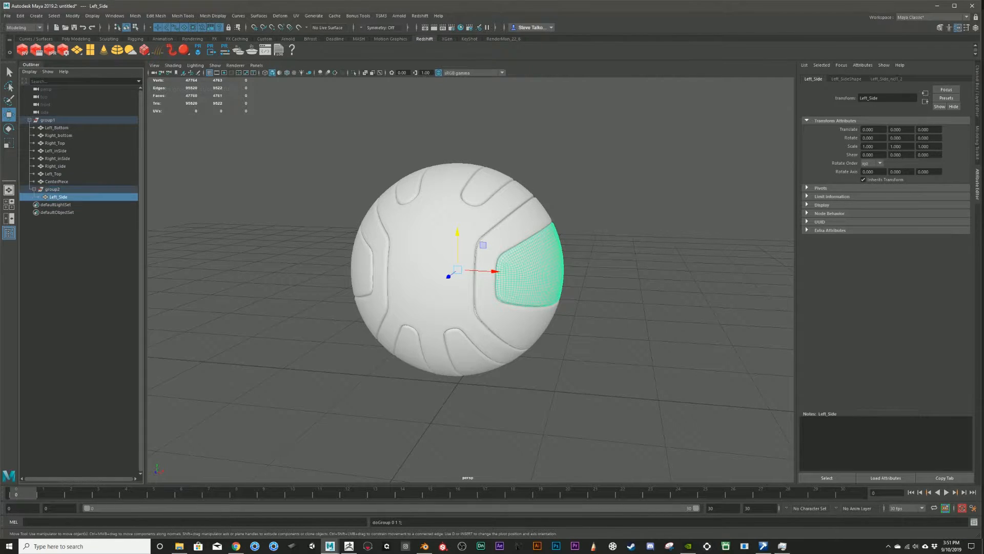
key(d)
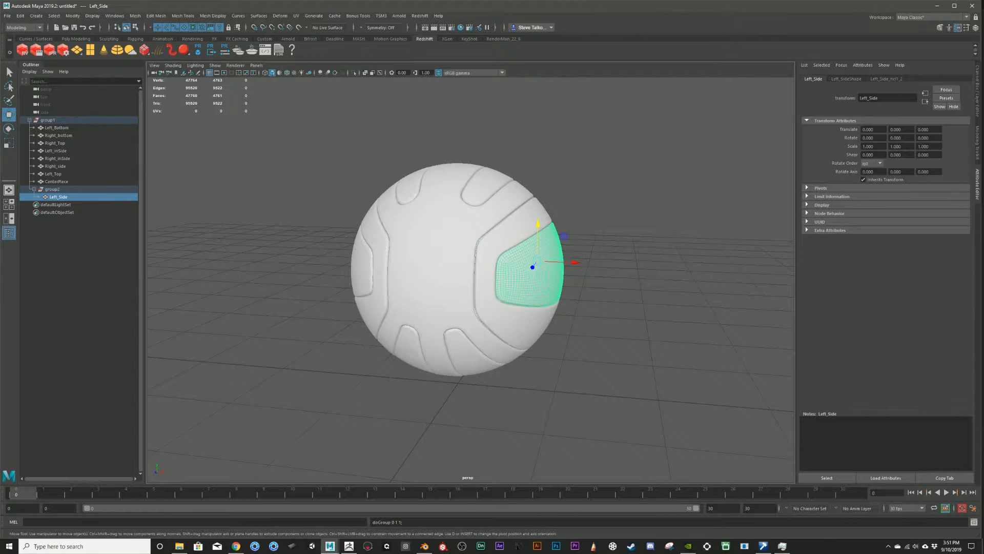
Rotate the Left_Side piece's group slightly about the sphere's centre, and slide the piece outward about 0.19 in X
key(Up)
key(e)
mouse_move(496, 266)
mouse_down()
mouse_move(475, 234)
mouse_move(496, 265)
mouse_up()
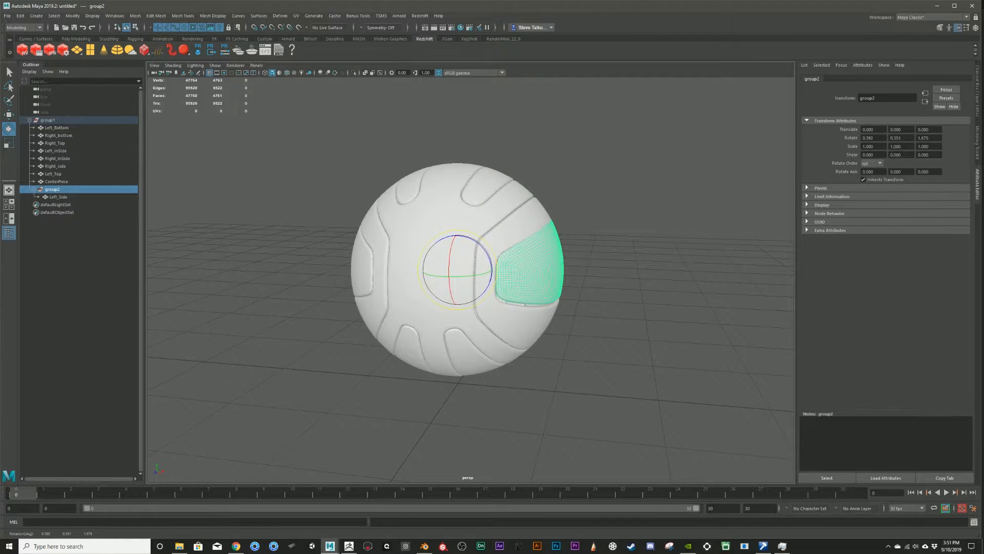
key(Down)
key(w)
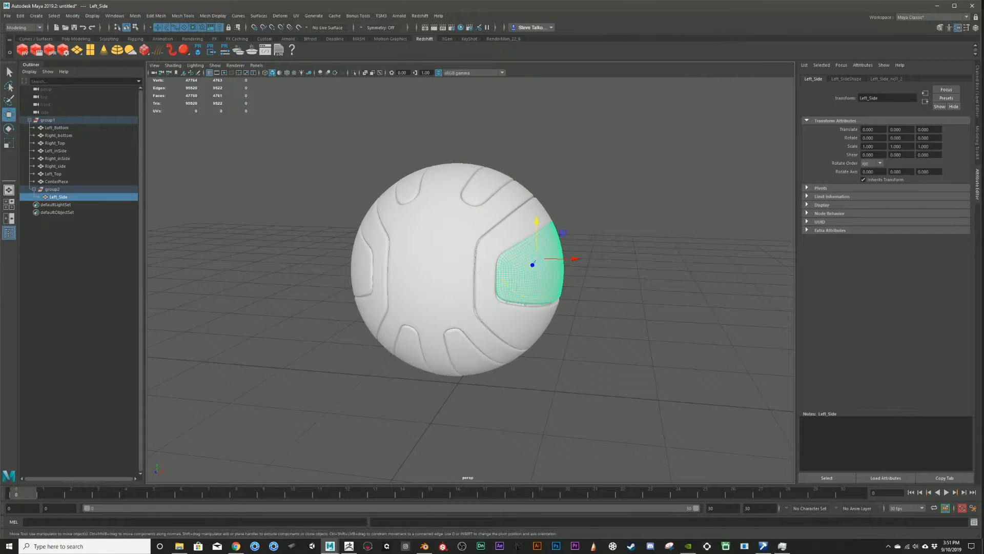
drag(569, 258, 593, 259)
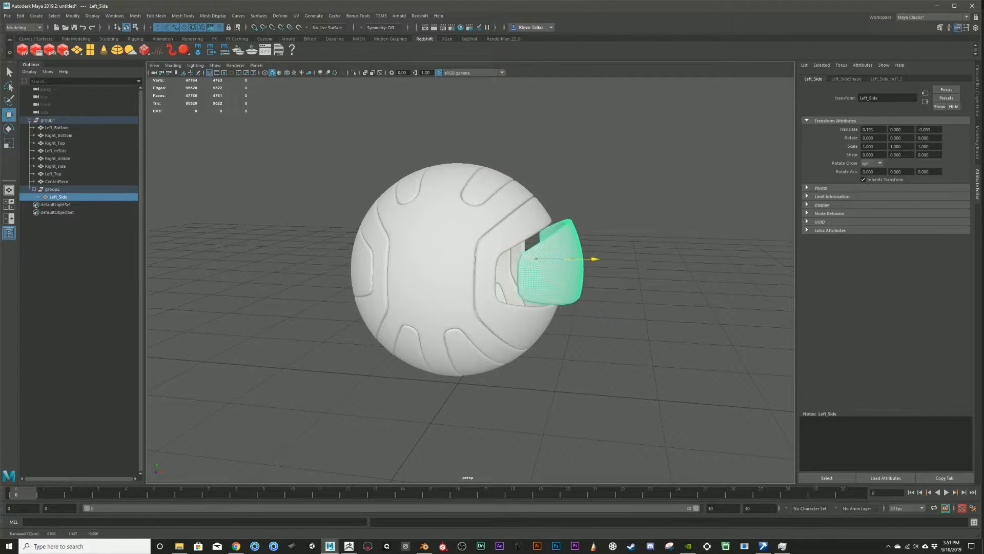
Swing the extended Left_Side piece upward around the sphere by rotating its nested group
key(Up)
key(e)
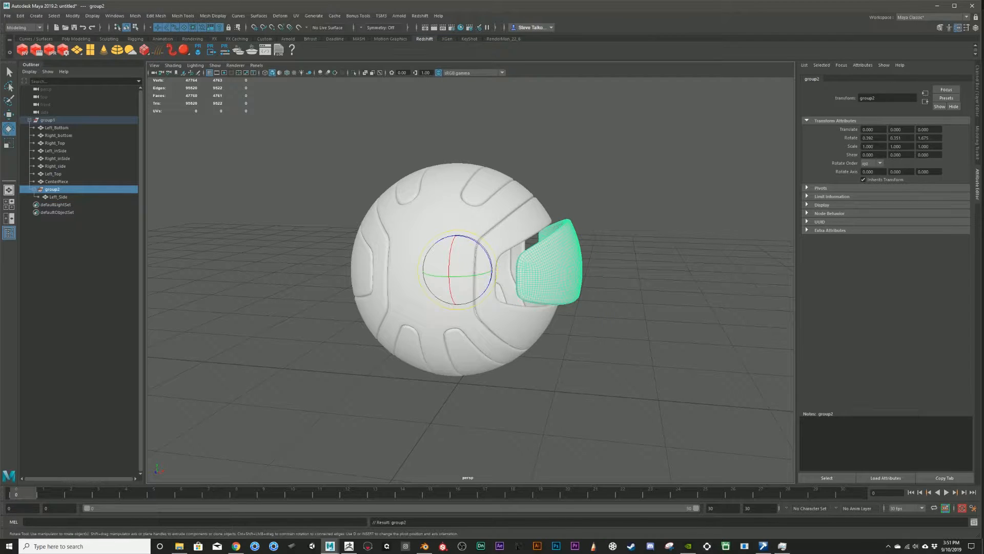
drag(491, 271, 469, 238)
Rename the top-level group to sphere_GRP and rotate the whole sphere with it
click(48, 120)
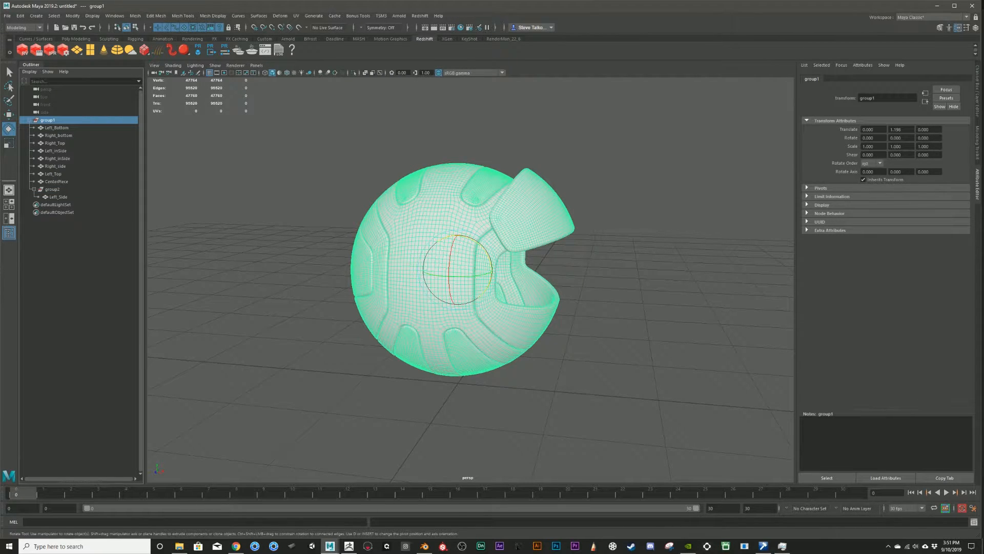
double_click(48, 120)
text(sphere)
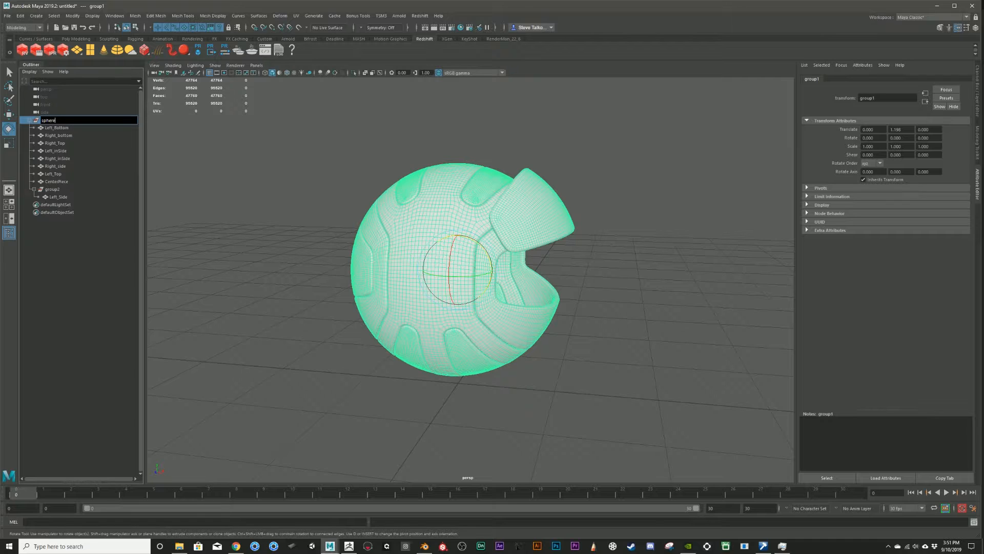
text(_GRP)
key(Return)
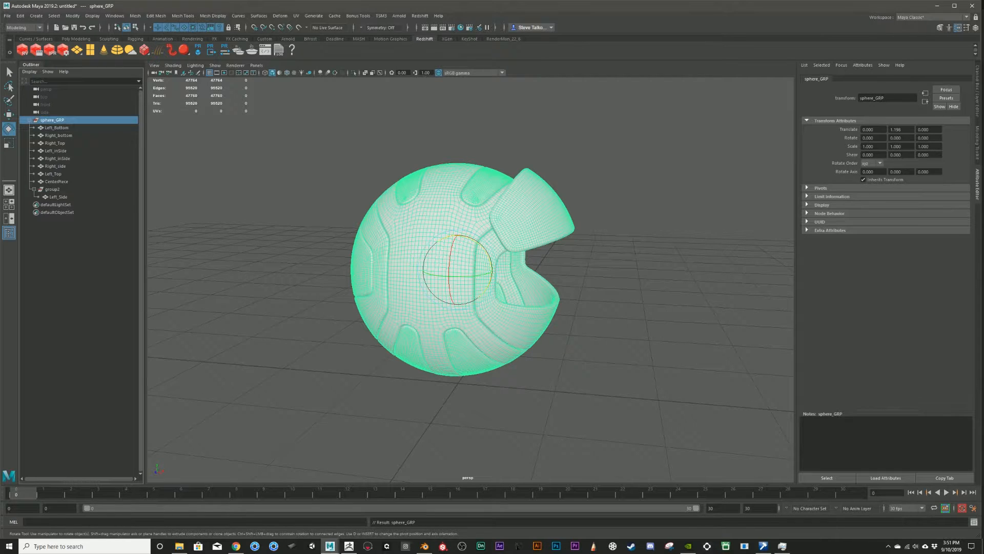
drag(462, 267, 481, 277)
click(52, 189)
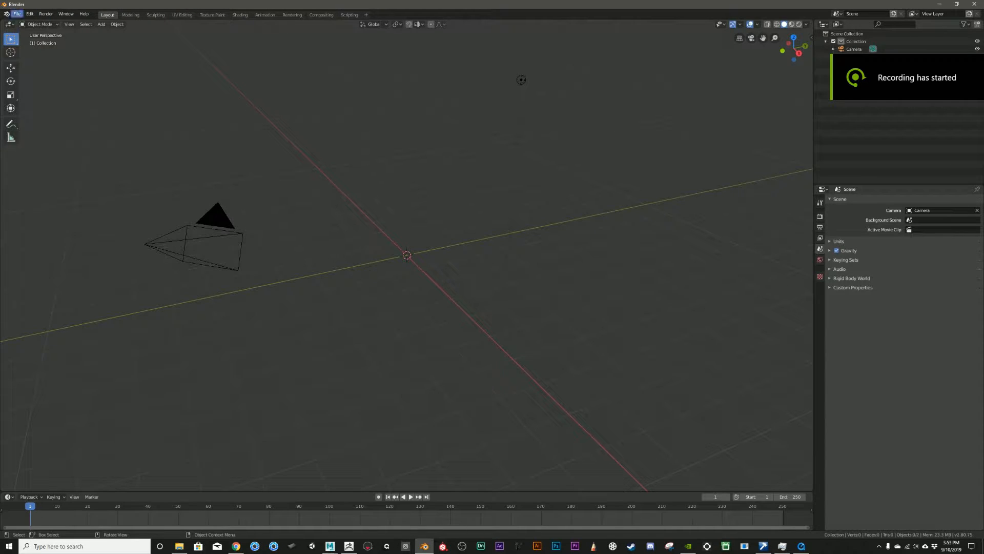
Import sphere_segmented.fbx into the Blender scene from 02_PROJECTS_PC\BLENDER\ZBrush_Export
click(17, 14)
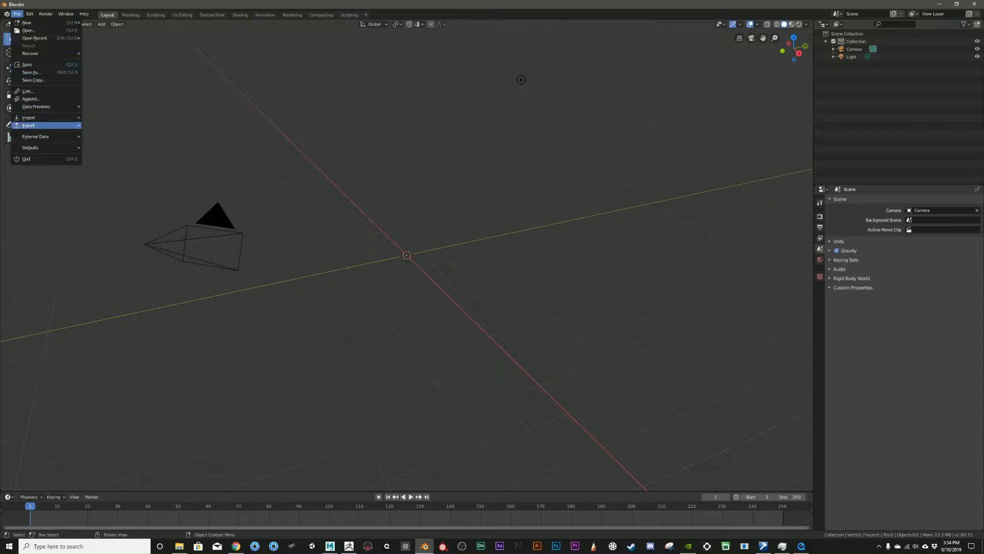
mouse_move(46, 117)
click(112, 133)
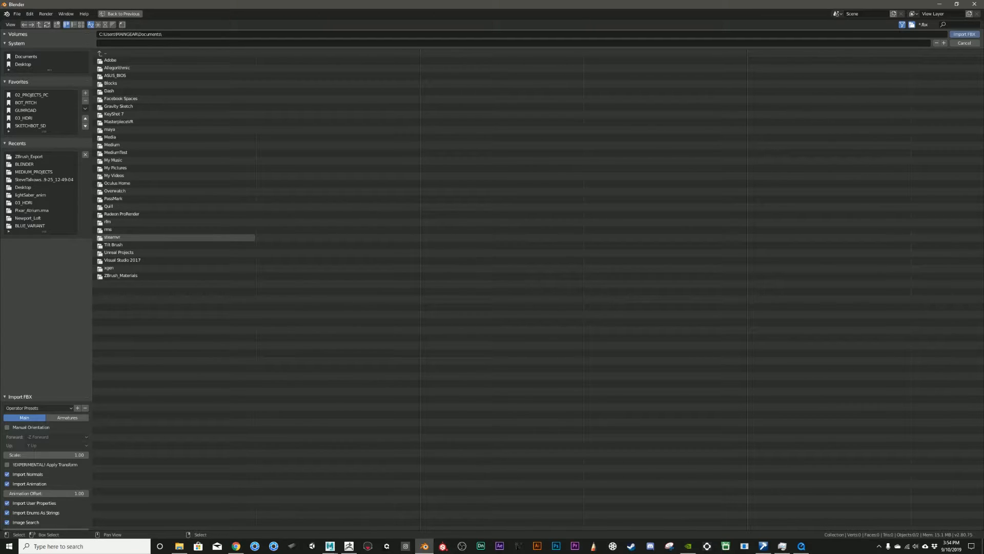
click(32, 94)
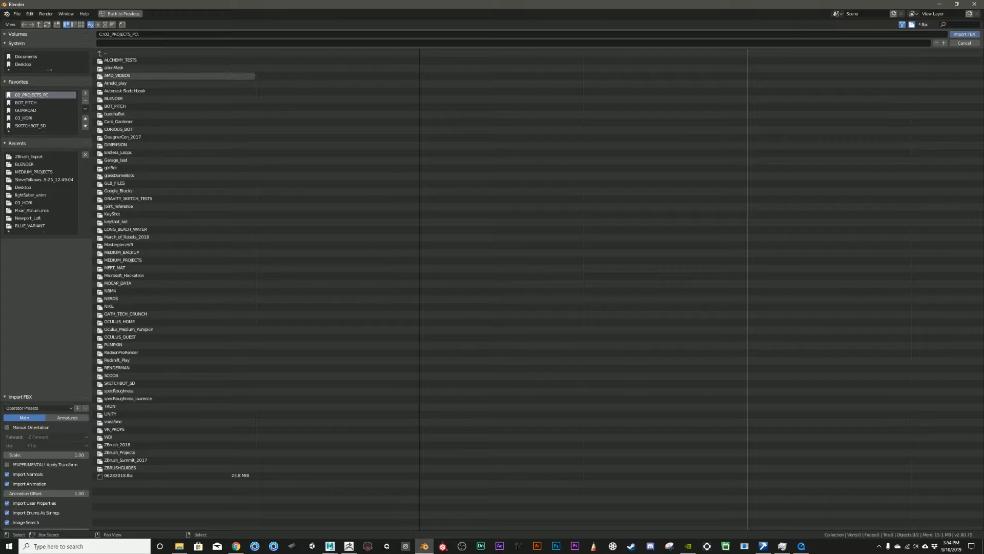
click(114, 98)
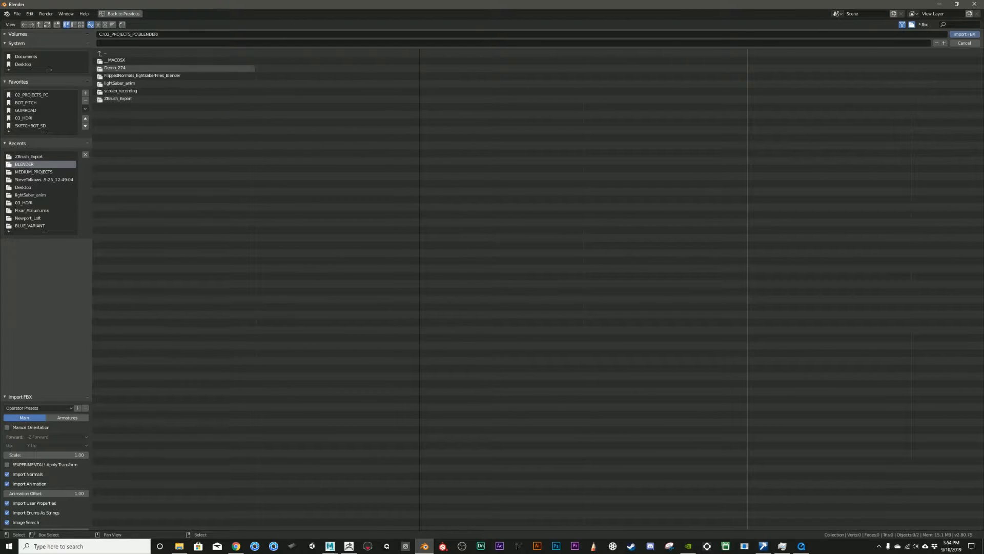
click(116, 98)
click(126, 60)
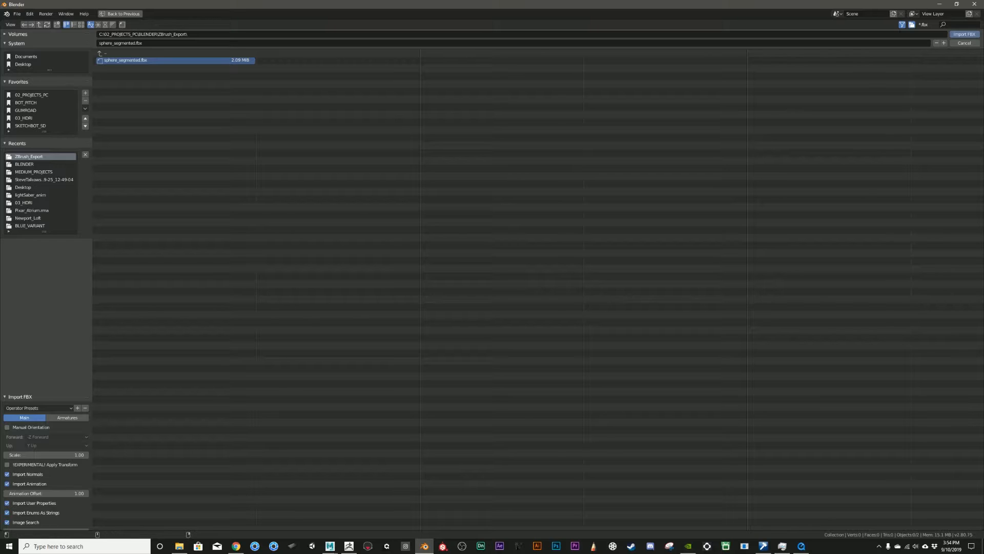
click(964, 35)
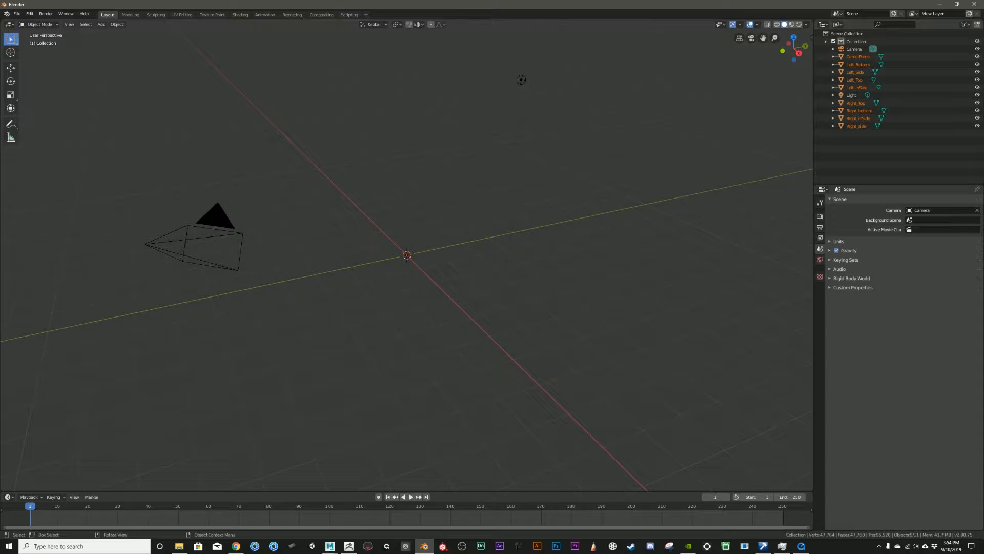
click(17, 14)
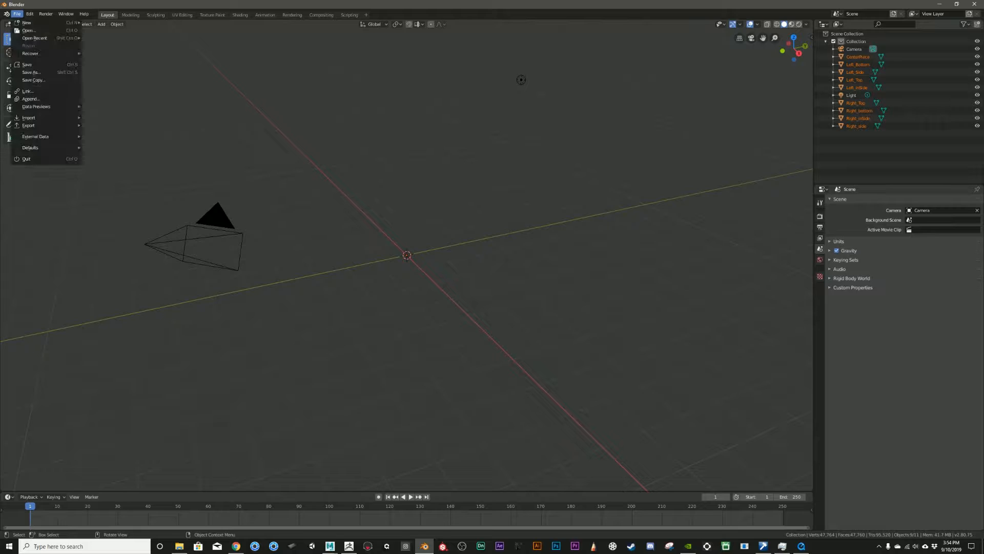
mouse_move(36, 137)
mouse_move(29, 13)
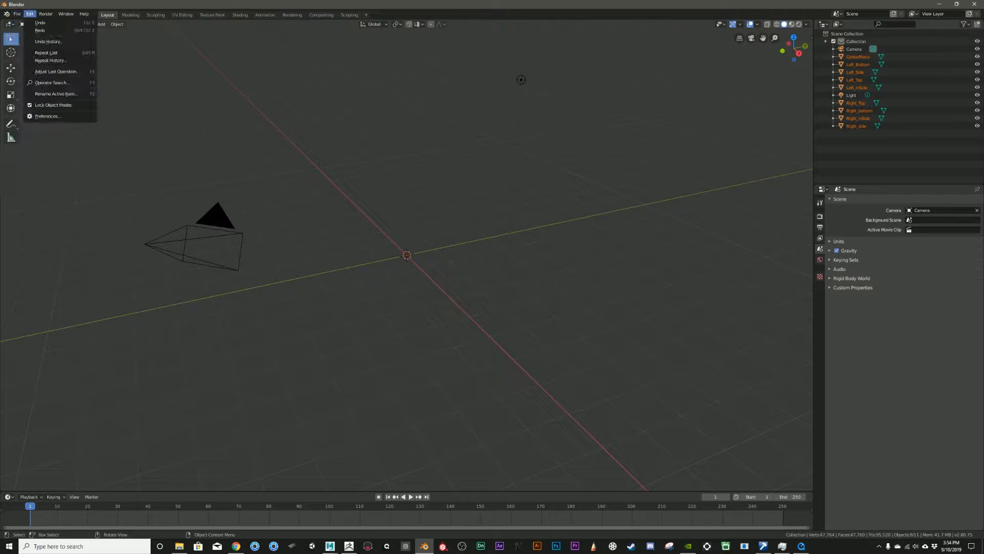
click(48, 116)
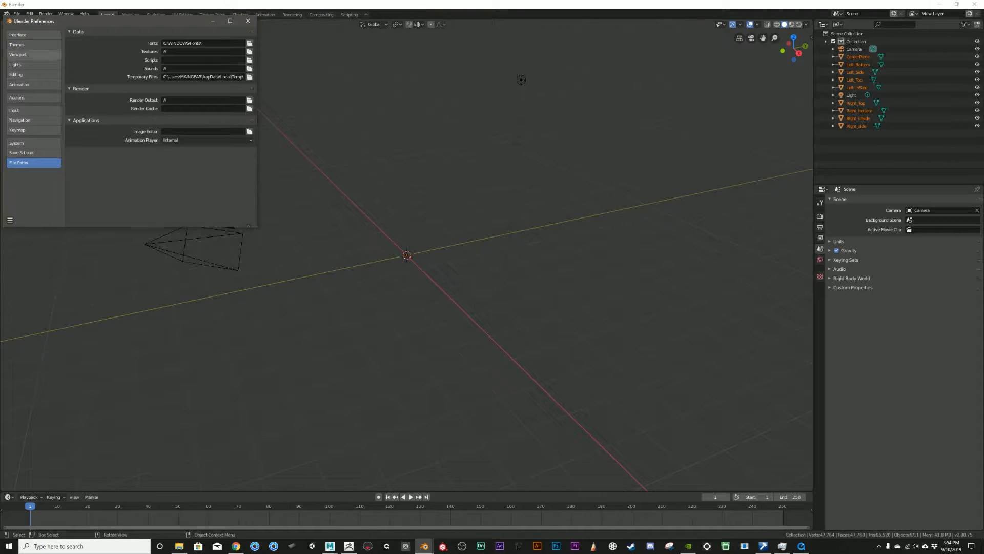
drag(77, 21, 124, 190)
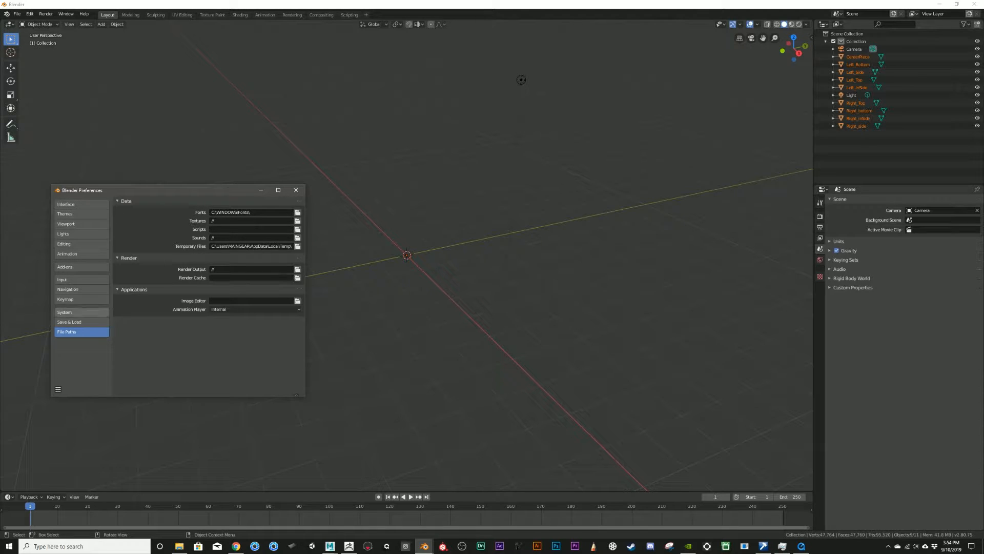
drag(215, 190, 205, 143)
click(285, 143)
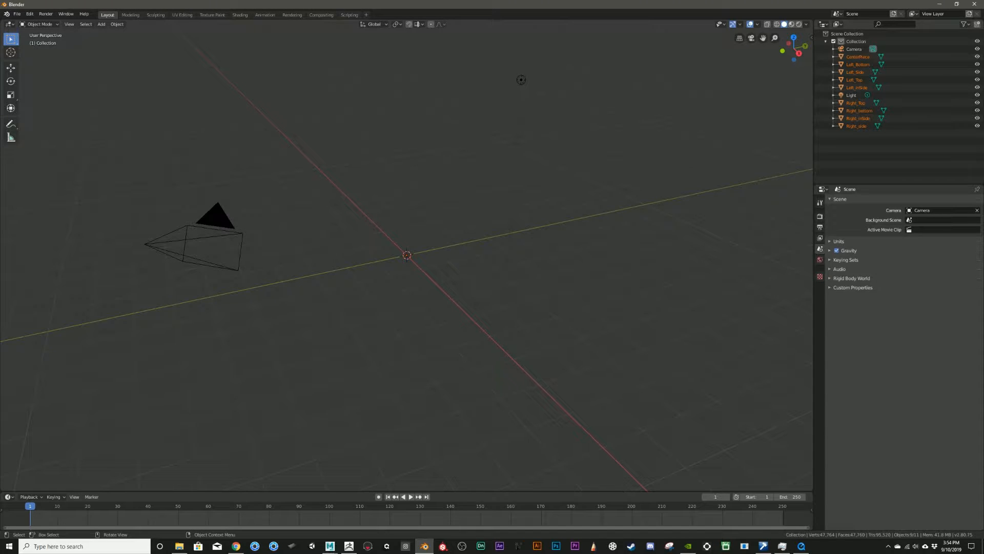
Scale up all nine imported sphere pieces together, leaving the camera and light unselected, until the sphere is clearly visible
click(857, 56)
ctrl+click(856, 87)
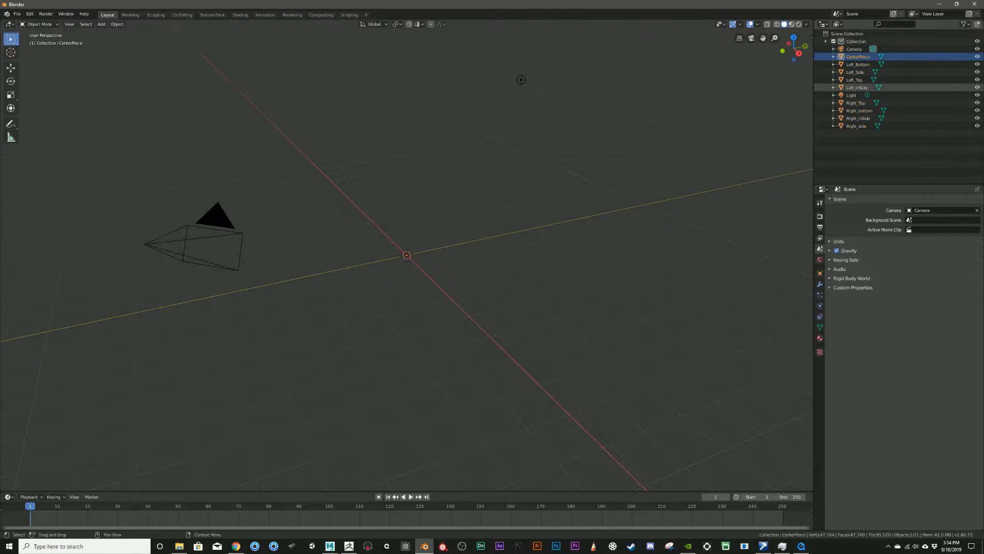
click(858, 57)
shift+click(858, 65)
shift+click(855, 72)
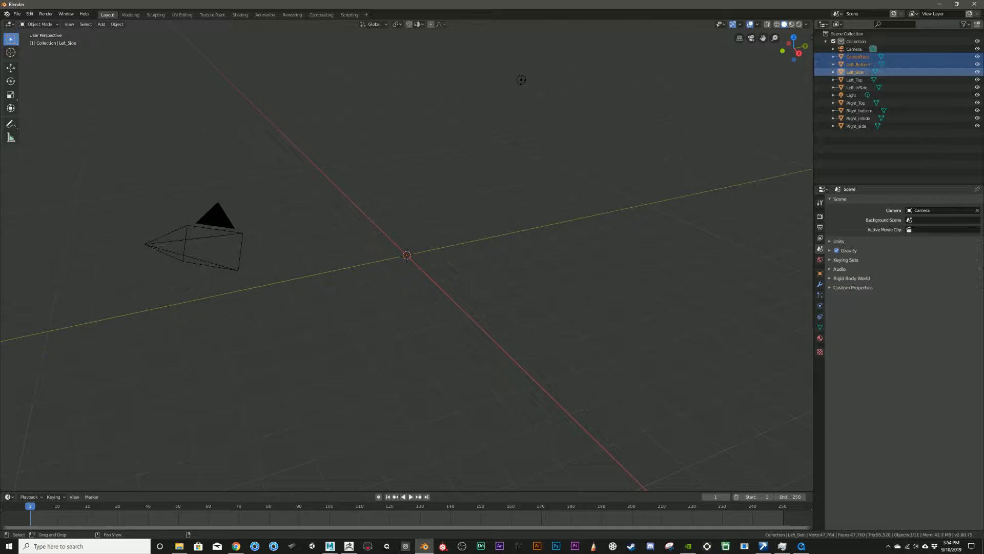
shift+click(854, 80)
shift+click(857, 87)
shift+click(855, 103)
shift+click(859, 111)
shift+click(858, 118)
shift+click(856, 126)
click(10, 68)
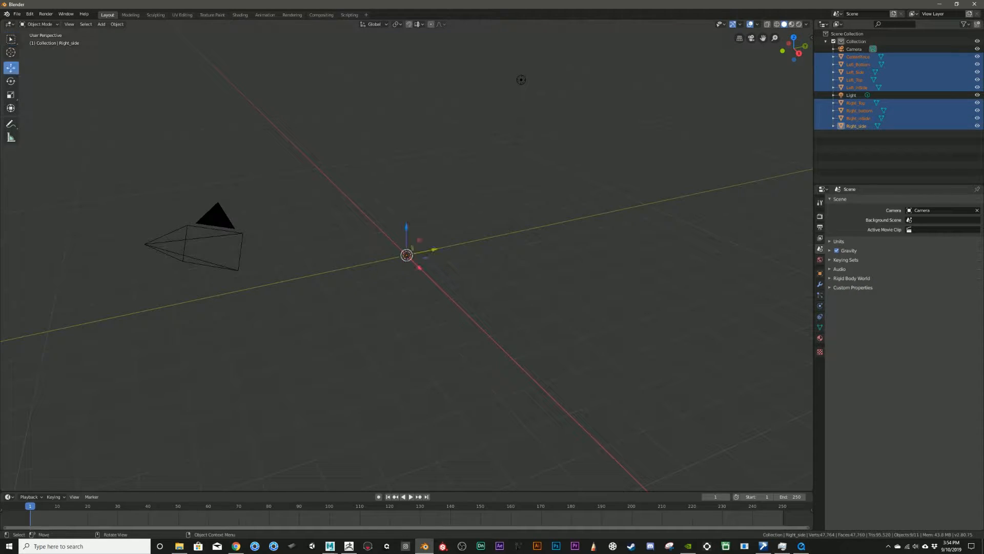
click(11, 95)
drag(430, 229, 759, 40)
drag(432, 230, 454, 211)
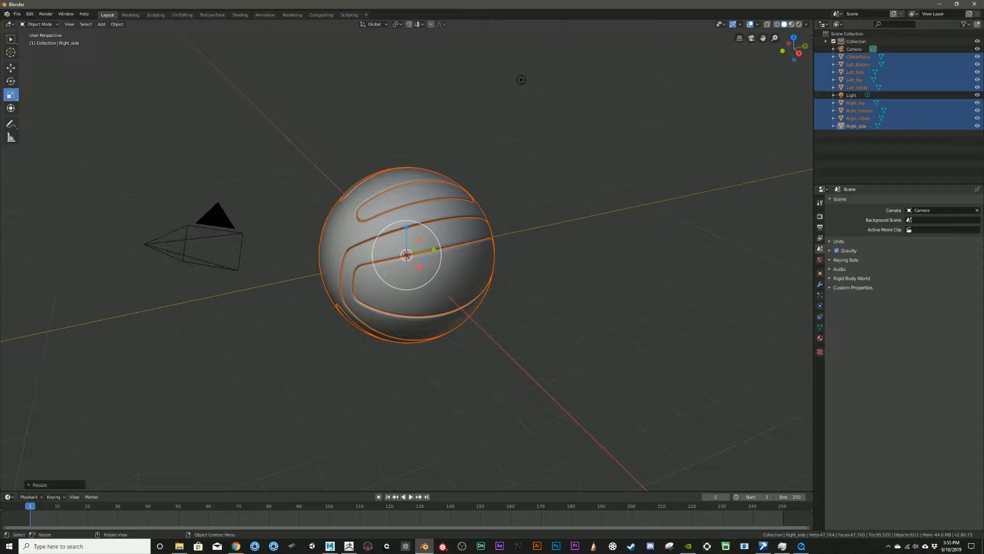
Create a new collection named sphere from the nine selected sphere pieces and clear the selection
key(s)
click(598, 291)
key(KP_1)
middle_drag(598, 291, 566, 329)
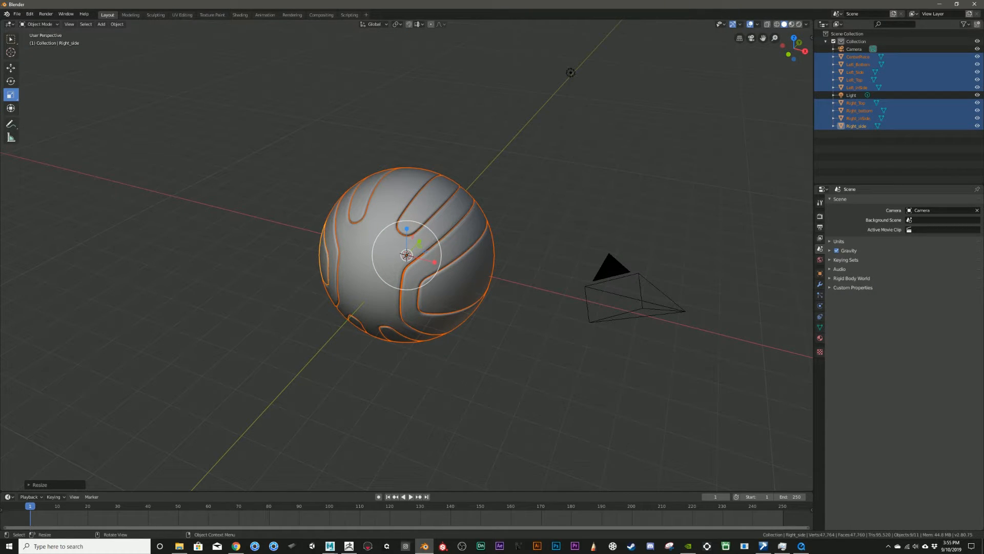
key(ctrl+g)
click(29, 485)
click(100, 482)
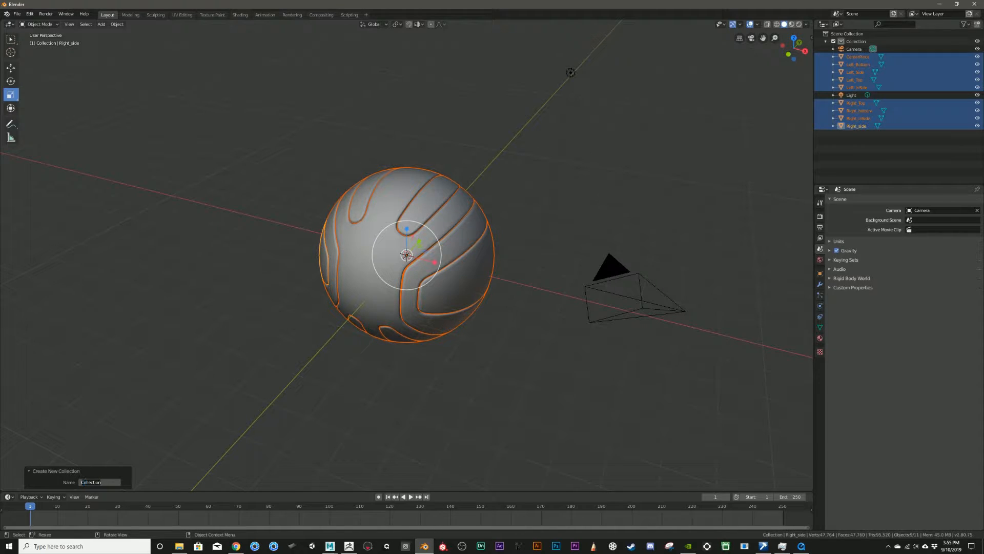
text(sphere)
key(Return)
key(alt+a)
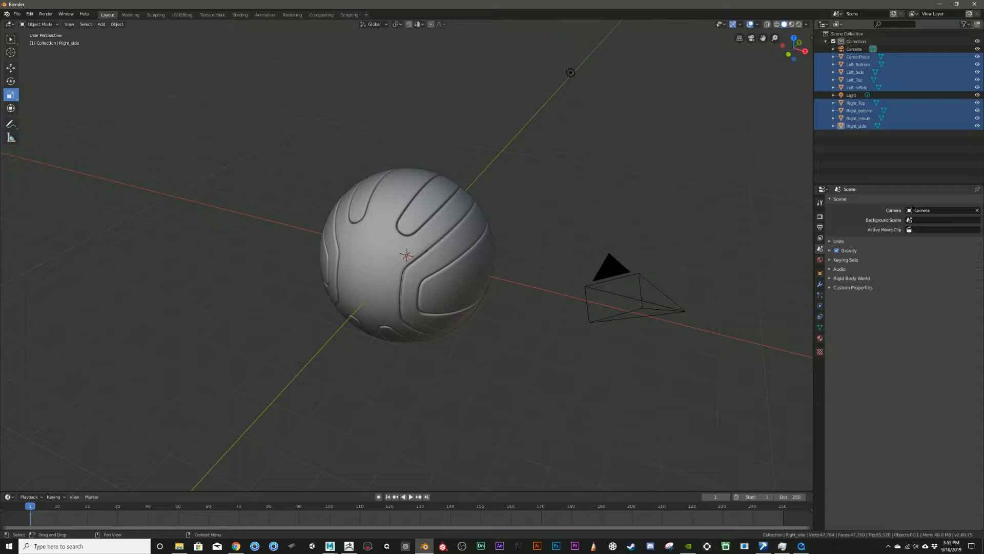
Check the outliner's Scenes display mode for the sphere collection and return to the View Layer mode
click(838, 24)
click(847, 34)
click(818, 34)
click(826, 57)
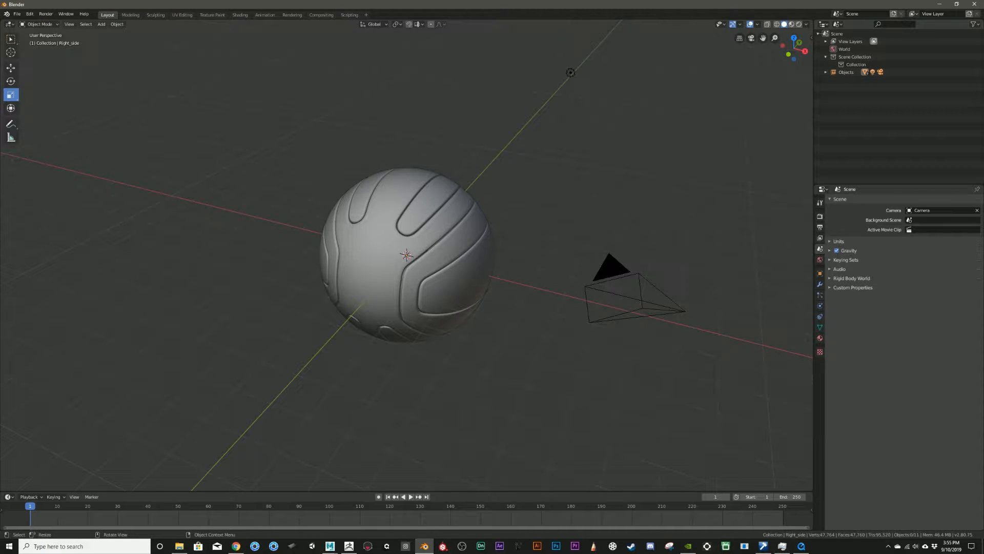
click(837, 24)
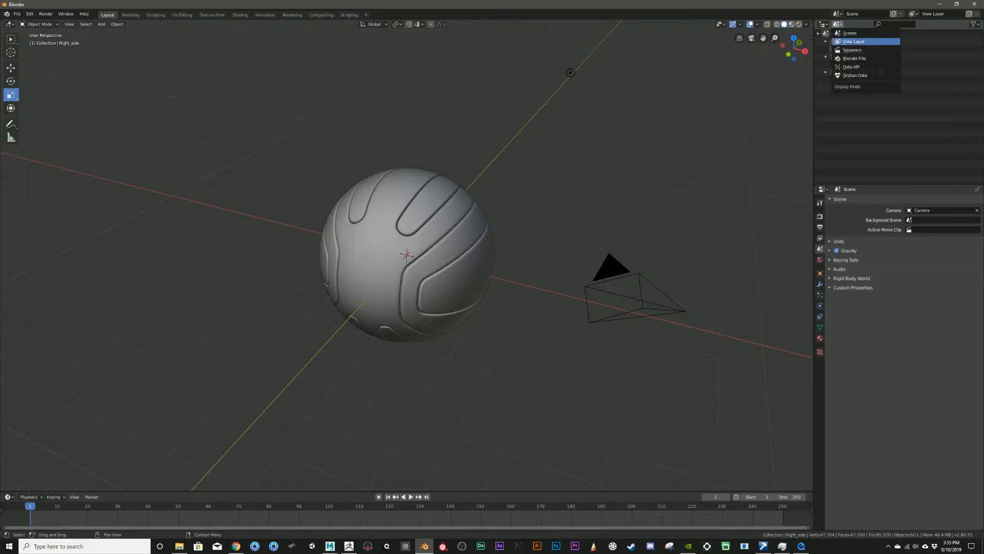
click(853, 41)
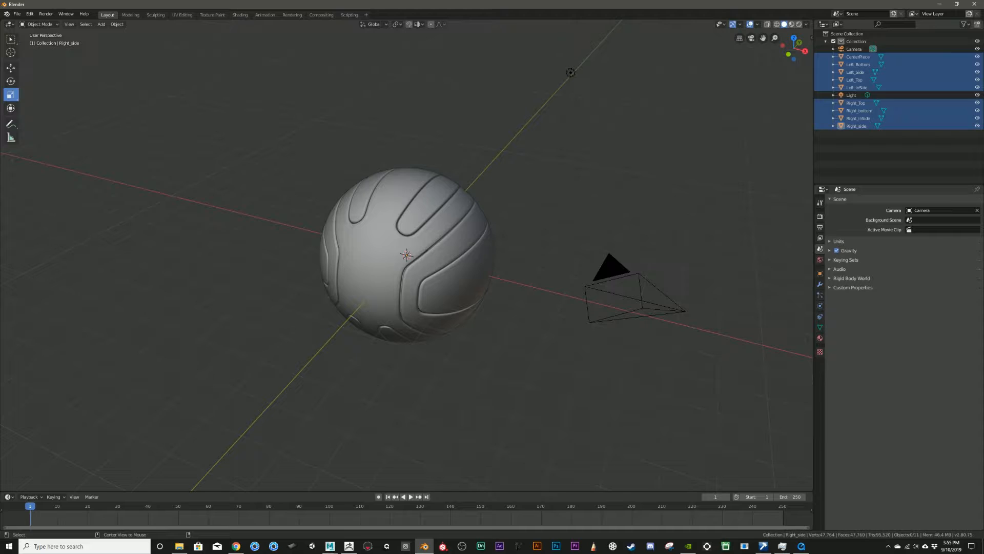
Select individual sphere pieces such as CenterPiece, Left_Top and Right_Top one at a time to examine their grouping, and deselect everything
click(376, 256)
click(533, 215)
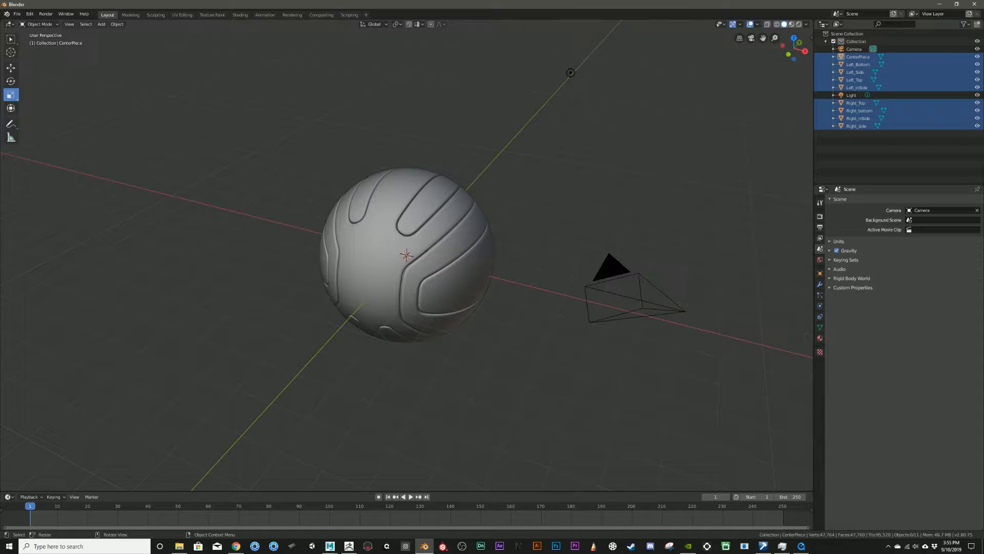
click(375, 256)
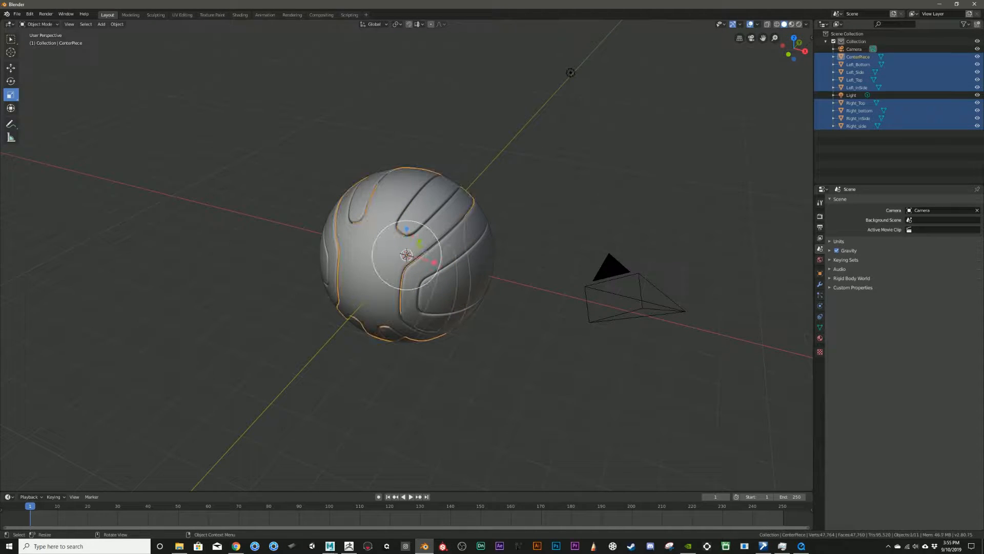
click(428, 206)
click(377, 230)
click(896, 146)
click(871, 64)
click(854, 79)
click(364, 195)
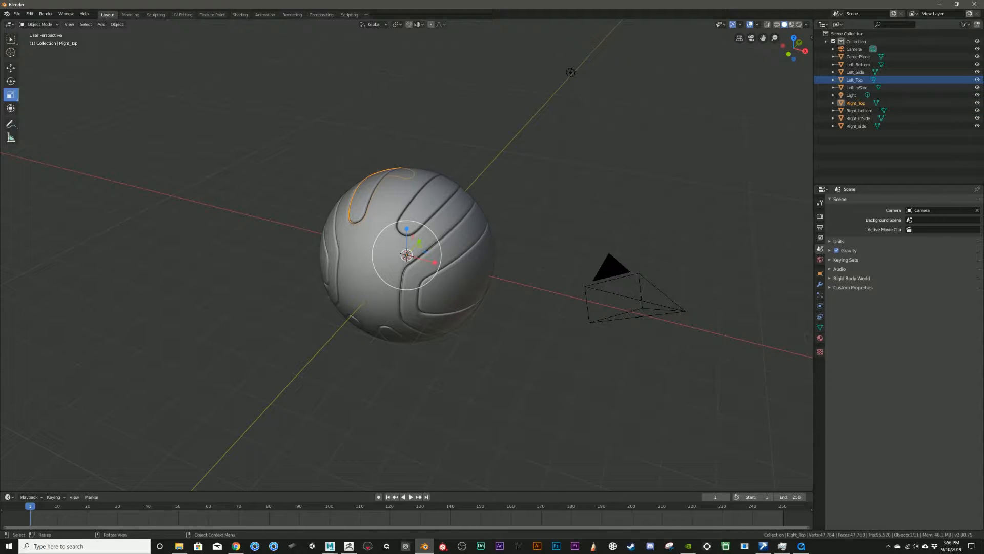
click(475, 246)
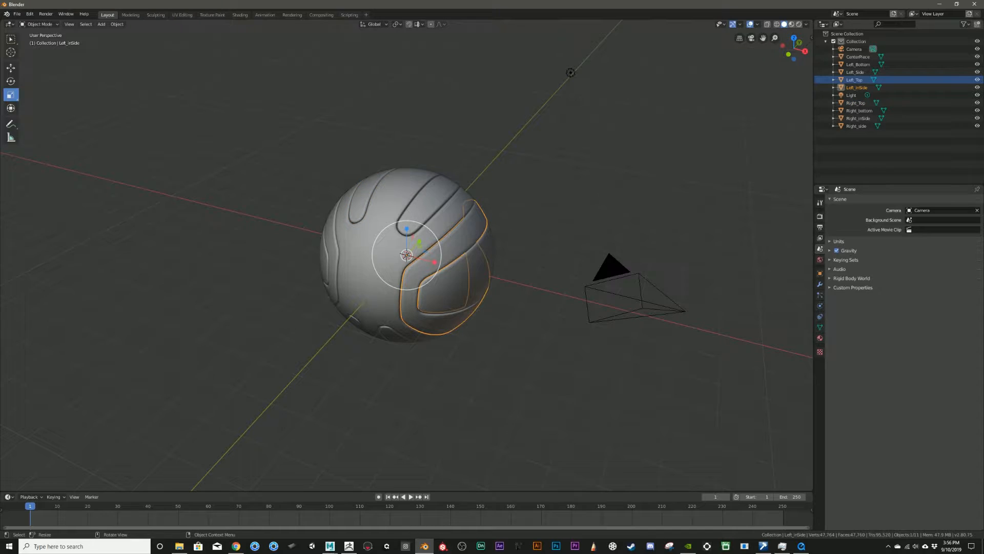
click(428, 205)
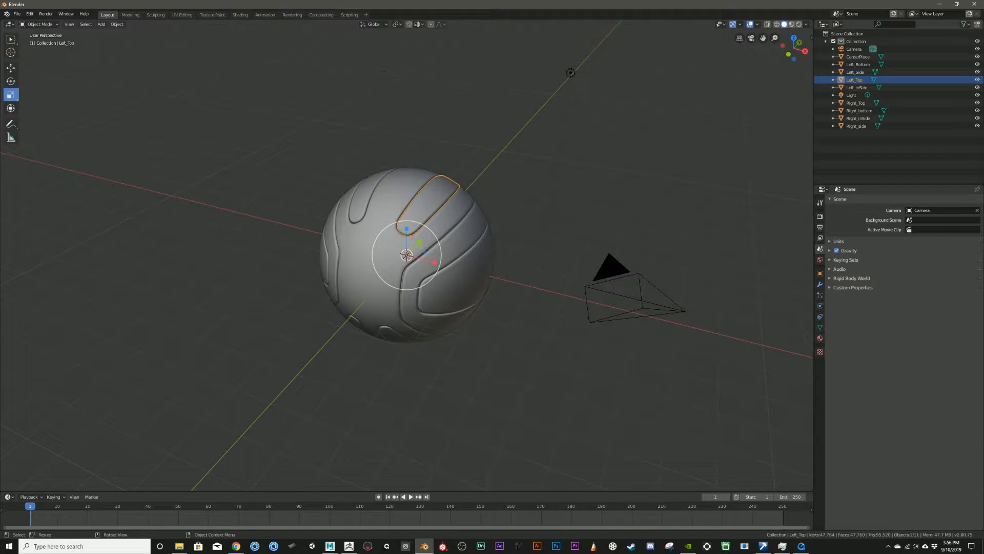
click(365, 195)
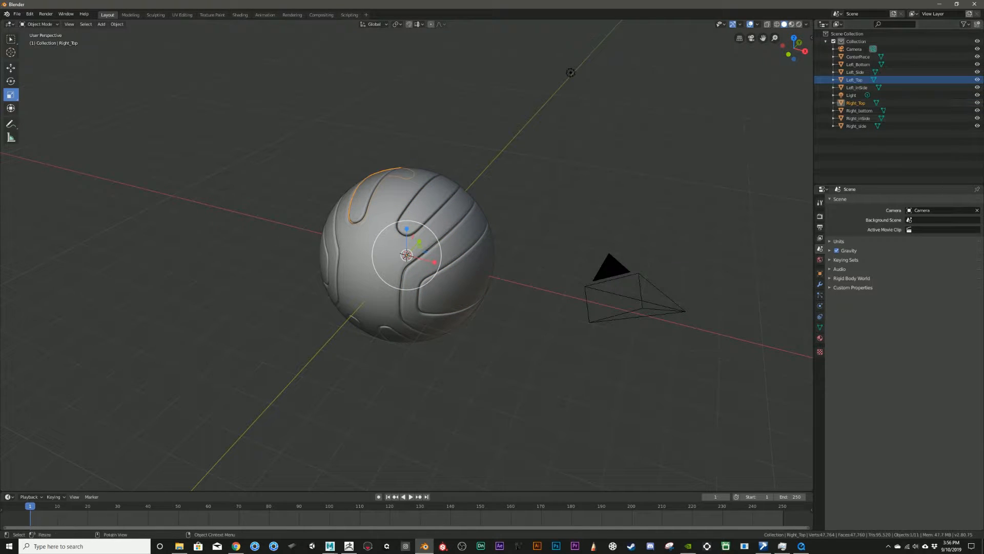
click(359, 287)
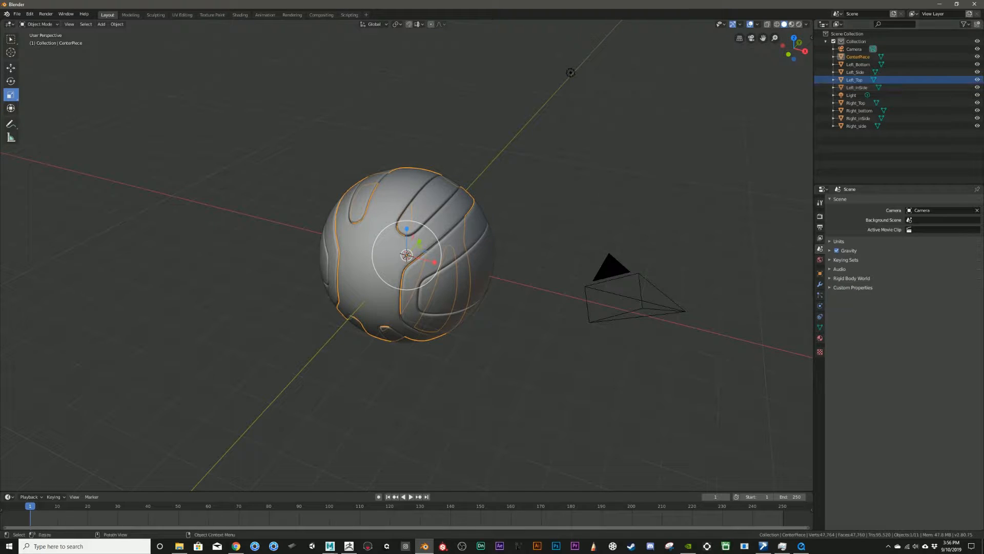
key(alt+a)
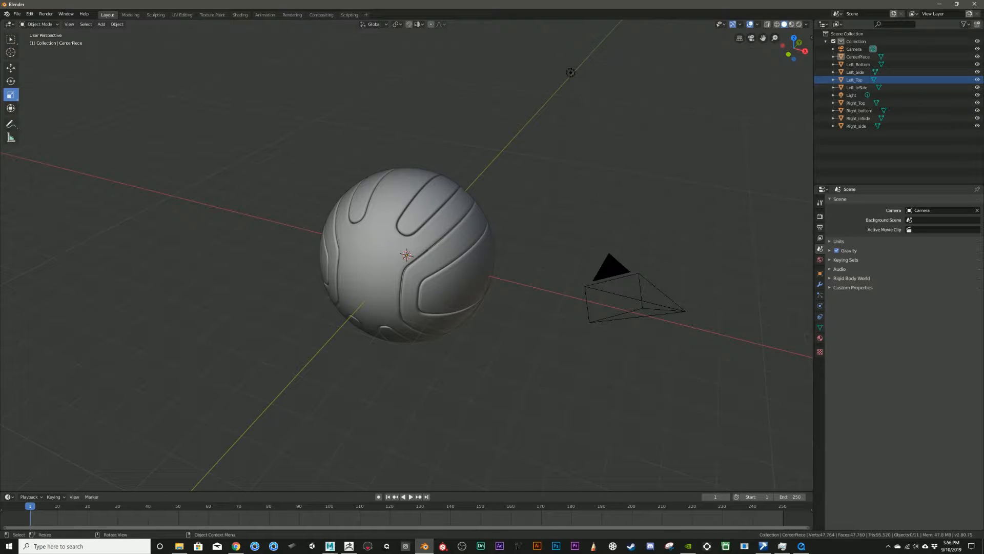
Switch the active selection tool to box selection
click(11, 39)
click(10, 39)
click(40, 41)
right_click(507, 176)
click(11, 52)
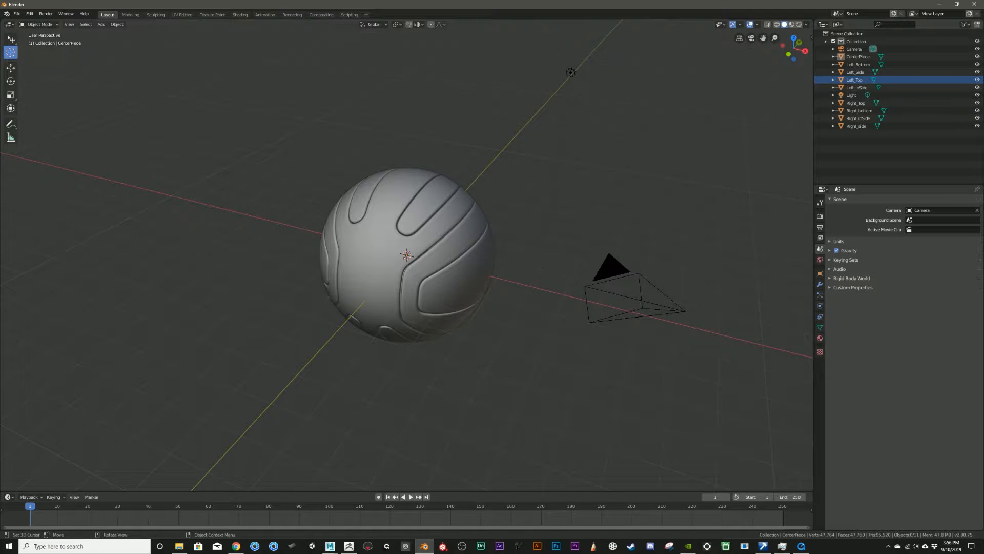
click(11, 39)
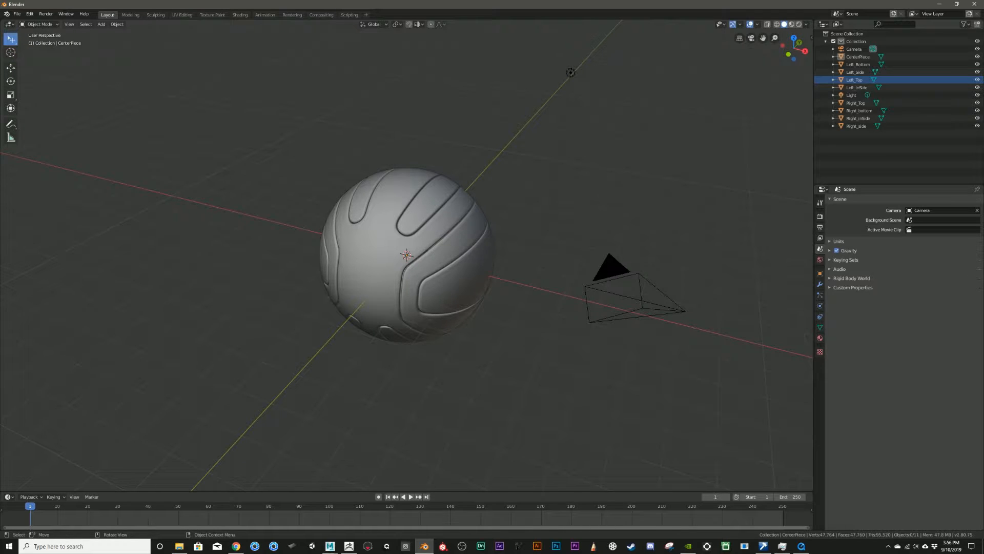
right_click(11, 40)
click(15, 43)
mouse_move(11, 39)
mouse_down()
mouse_move(36, 41)
mouse_move(36, 88)
mouse_move(36, 57)
mouse_up()
Try box-selecting the whole sphere from different view angles, clearing the selection after each attempt
drag(247, 133, 573, 423)
key(alt+a)
drag(304, 120, 530, 360)
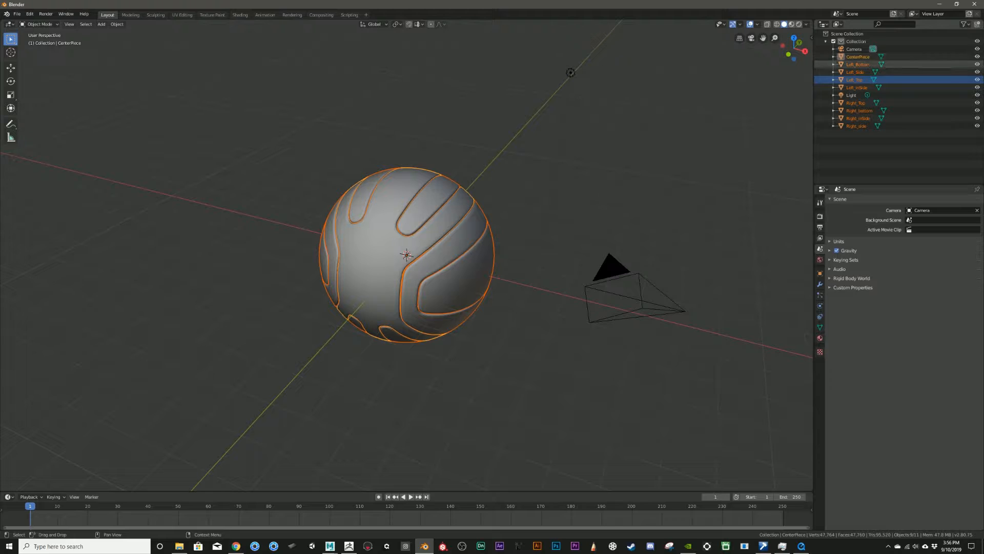
key(alt+a)
drag(290, 147, 522, 378)
middle_drag(522, 377, 556, 340)
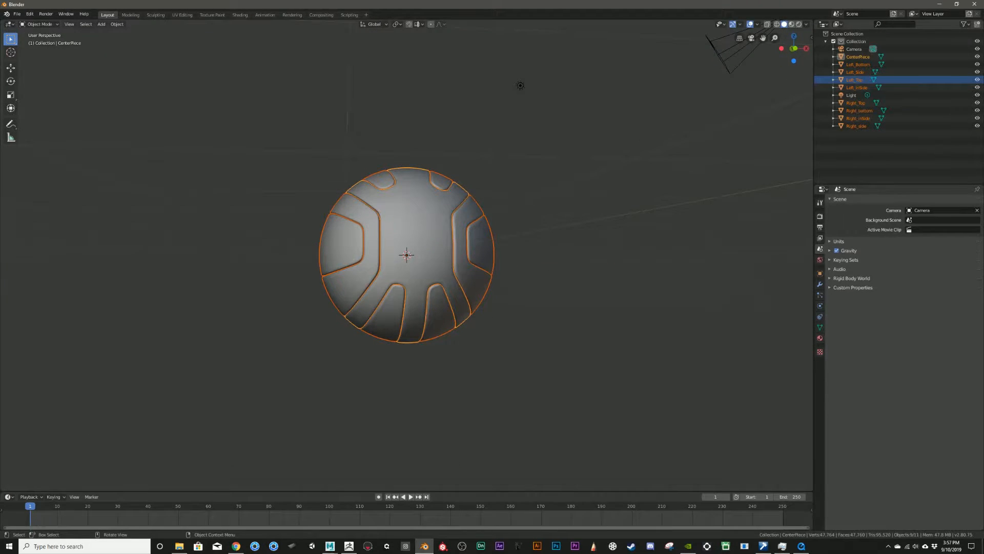
drag(255, 42, 586, 388)
key(alt+a)
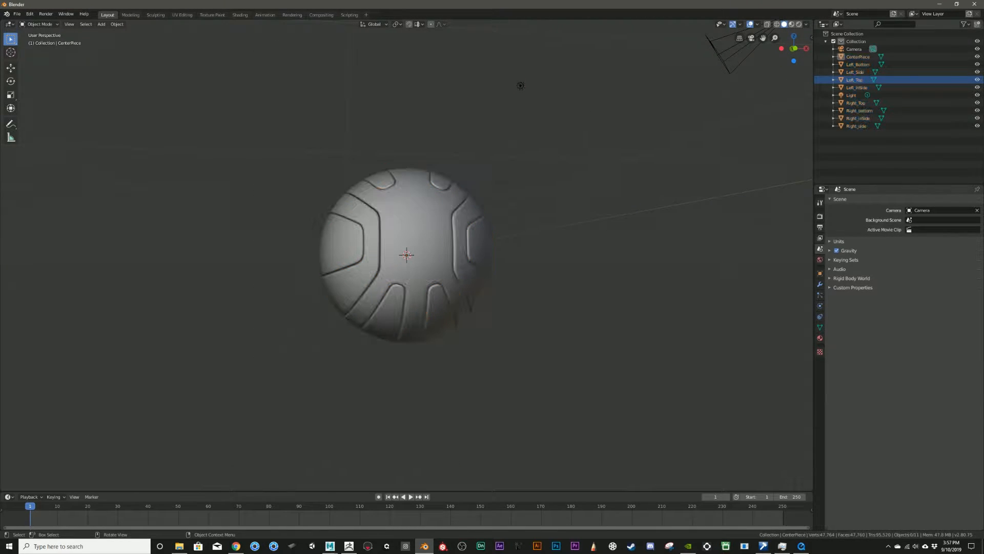
Box-select all the sphere pieces together with the light and move them into a new collection named sphere
drag(239, 142, 541, 389)
middle_drag(540, 389, 484, 368)
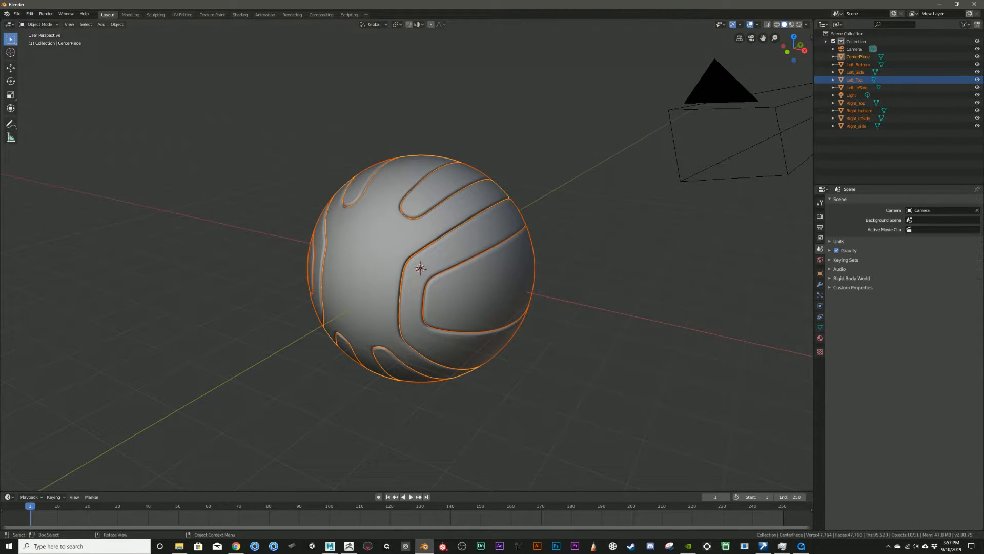
key(m)
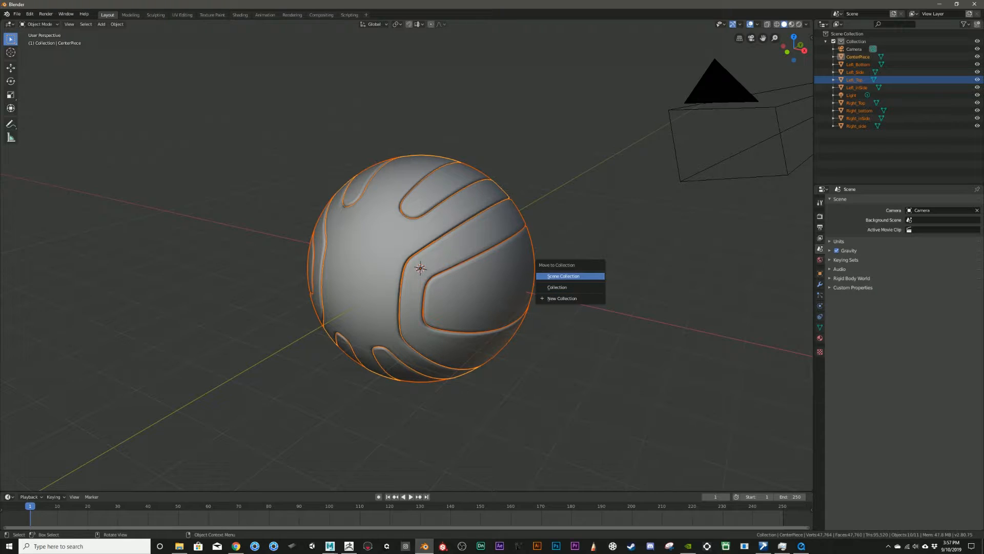
key(Return)
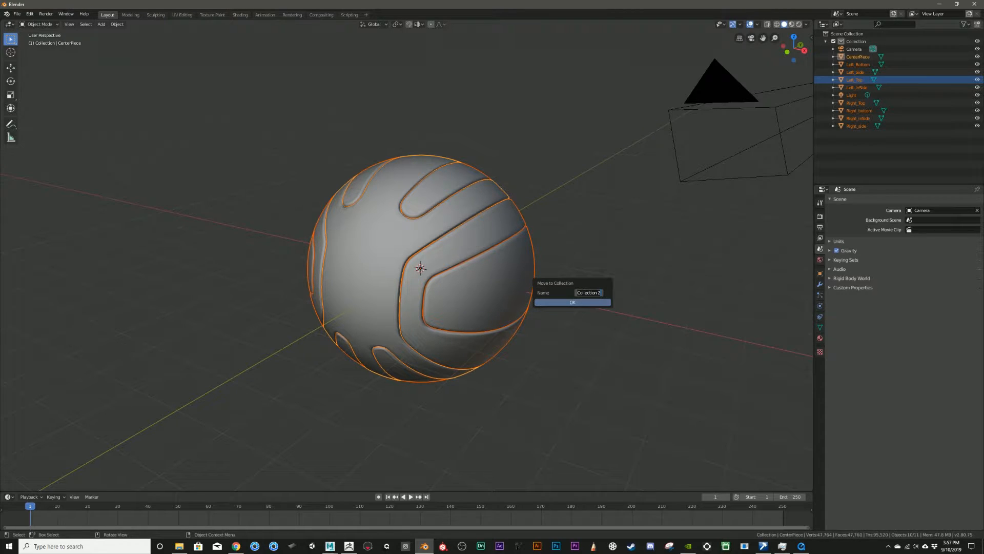
key(BackSpace)
text(sphere)
key(Return)
key(Return)
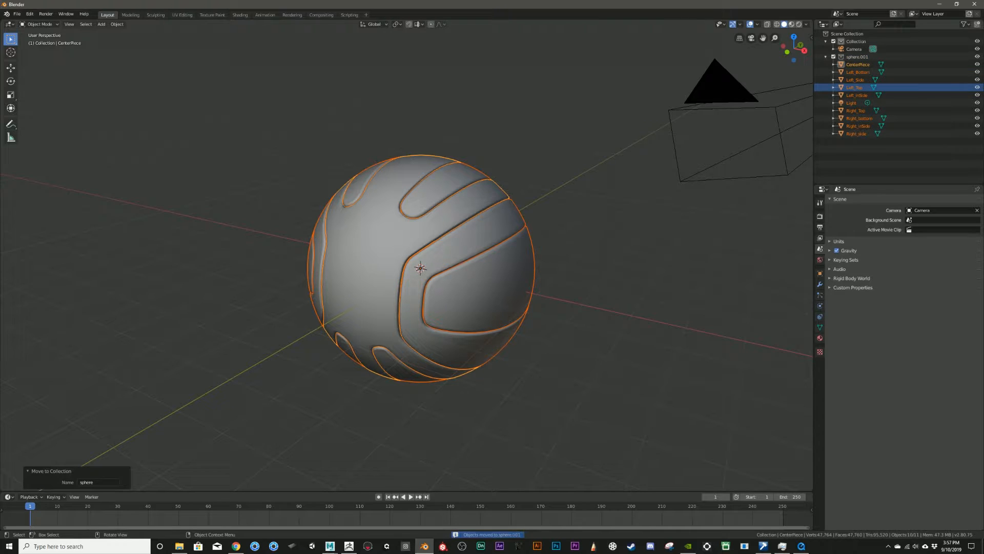
Collapse and expand the sphere.001 collection and select it in the outliner to check how its contents respond
click(825, 57)
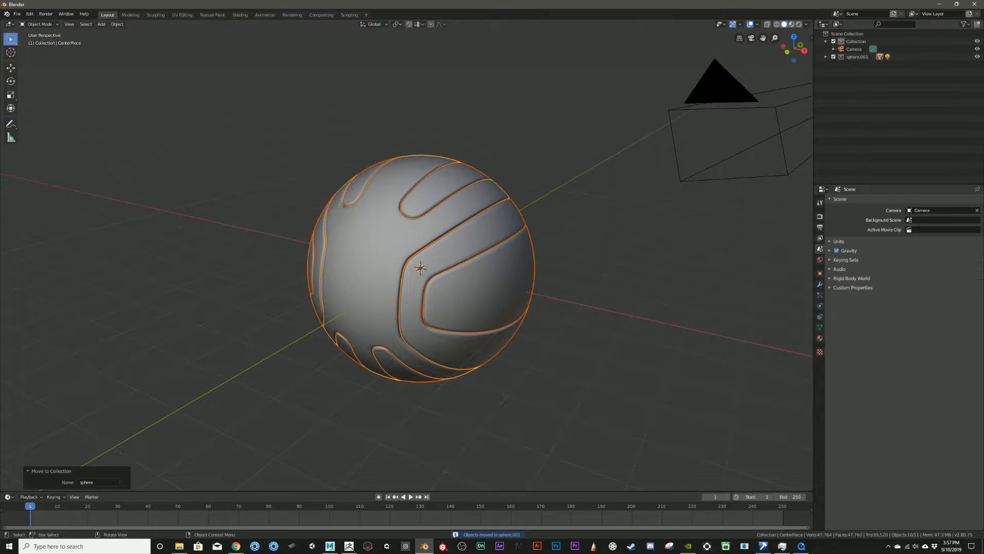
click(636, 221)
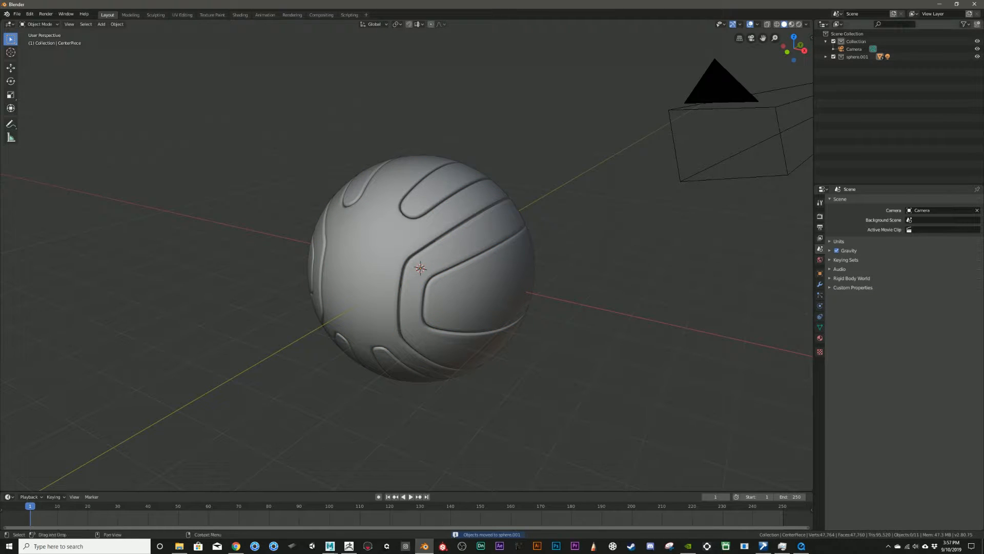
click(857, 57)
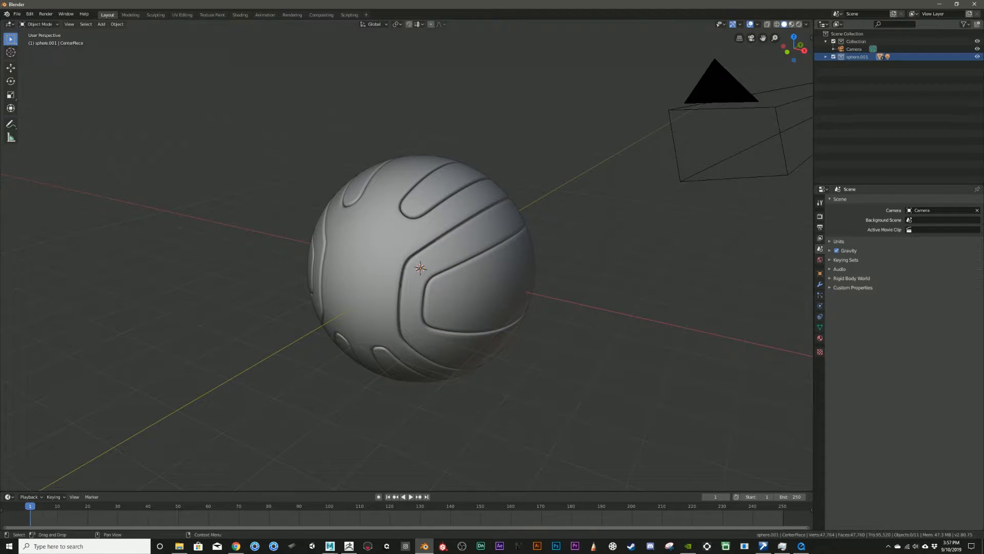
click(825, 57)
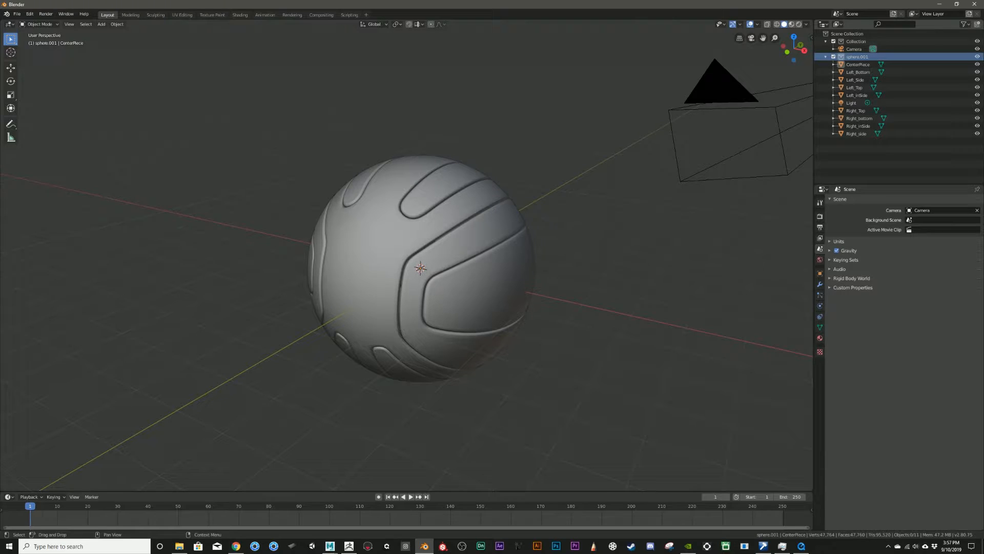
click(825, 57)
click(888, 57)
click(857, 57)
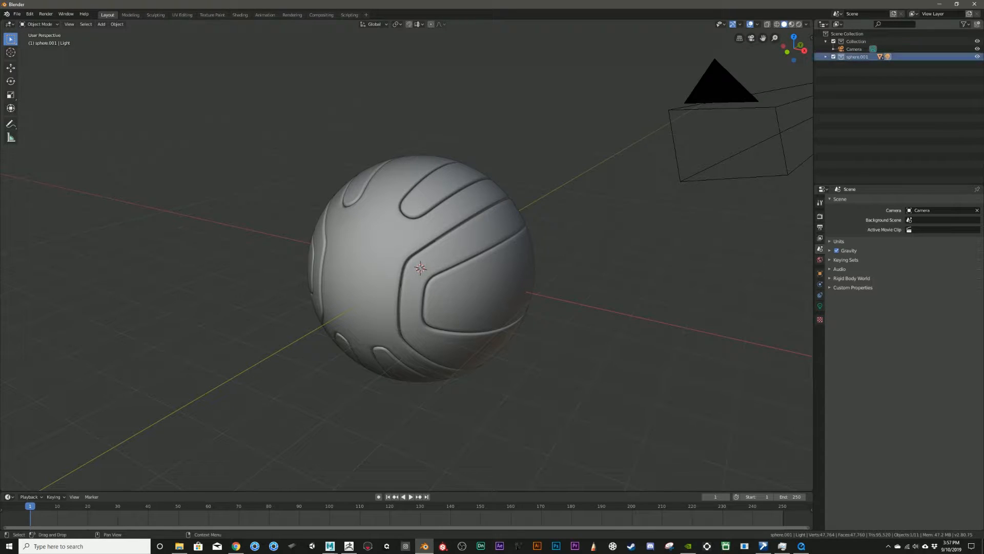
click(826, 57)
click(825, 57)
Compare selecting the camera, the default Collection and the sphere.001 collection in the outliner, and list the objects inside sphere.001
click(856, 42)
click(854, 49)
click(857, 57)
click(854, 49)
click(855, 42)
click(825, 41)
click(856, 59)
click(857, 49)
click(856, 42)
click(856, 60)
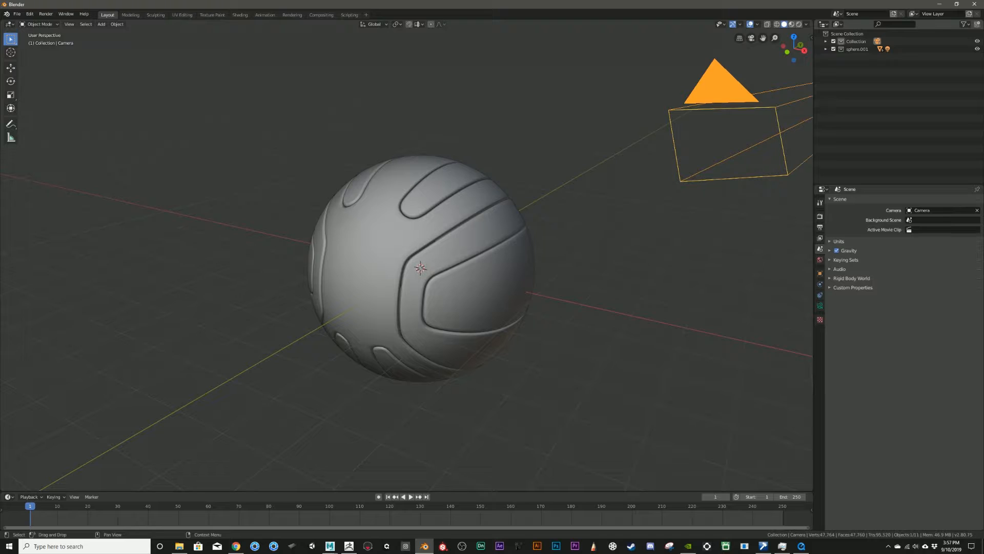
click(779, 72)
click(856, 42)
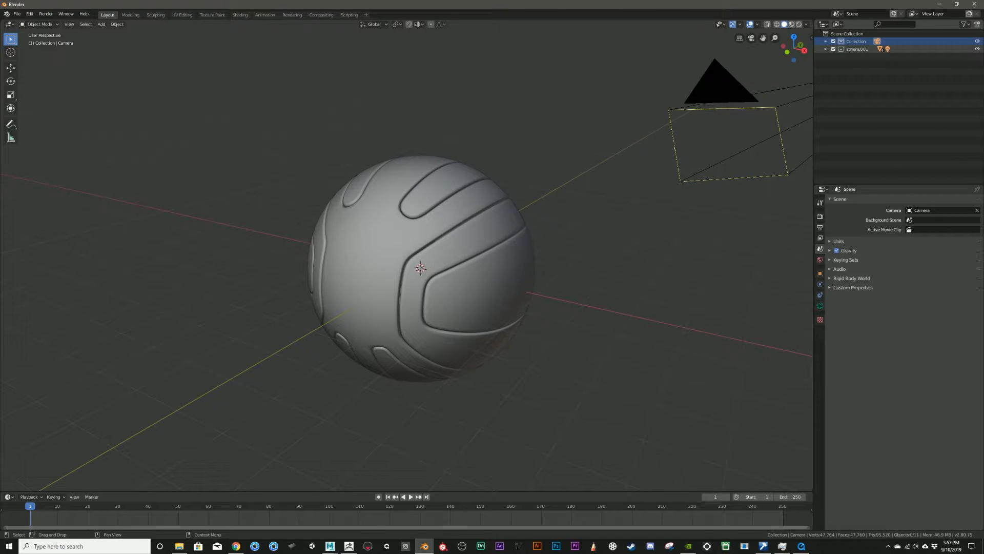
click(857, 50)
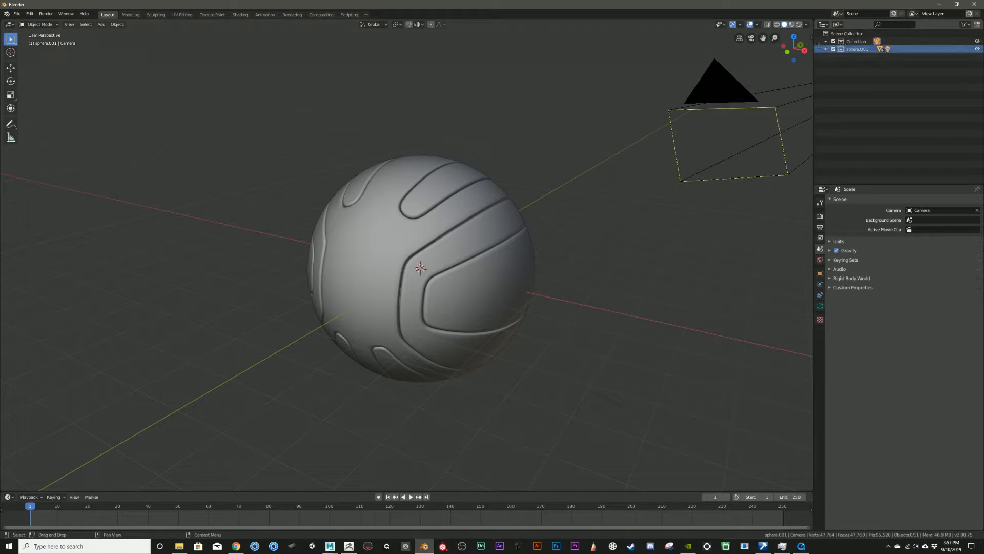
click(826, 49)
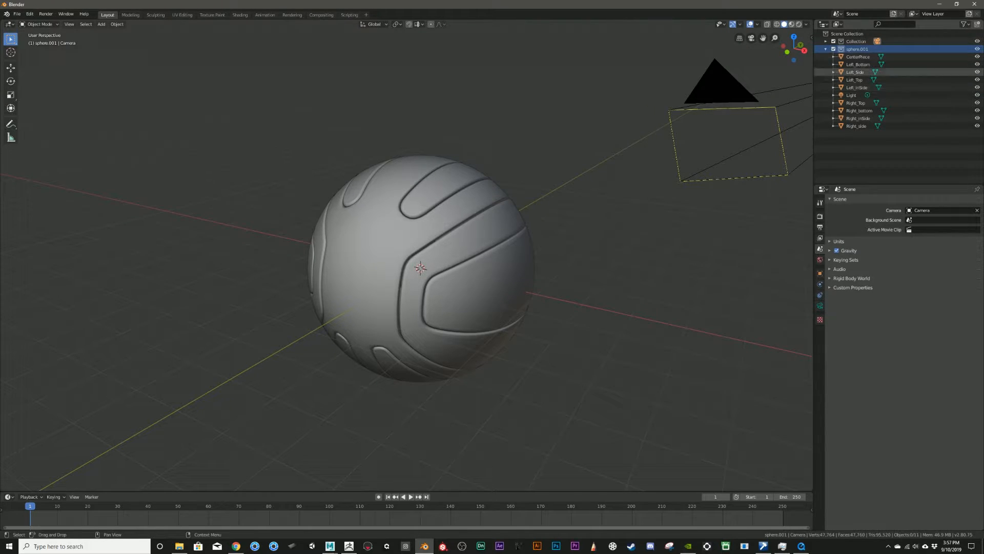
Undo the grouping into the sphere.001 collection until all pieces are back in the default Collection
click(10, 68)
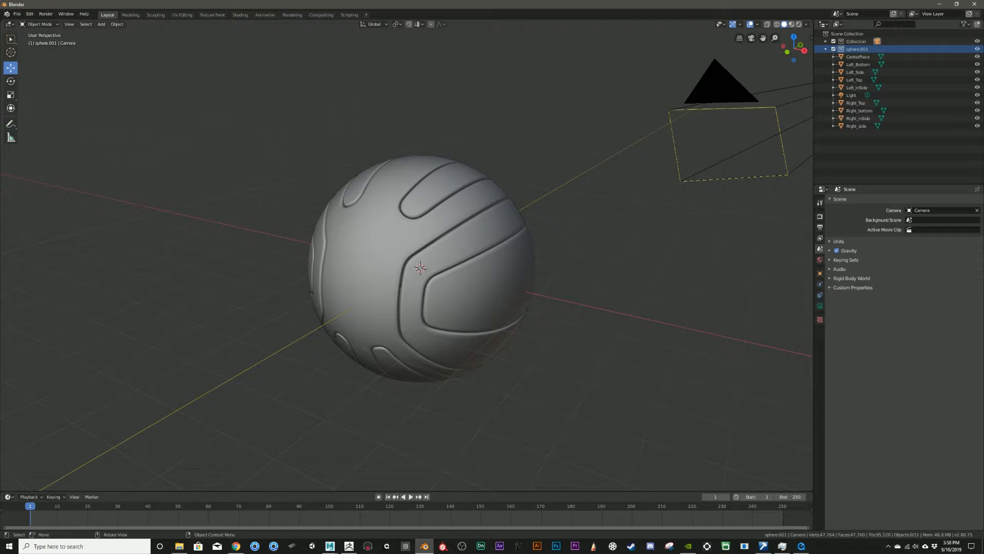
key(ctrl+z)
key(ctrl+z)
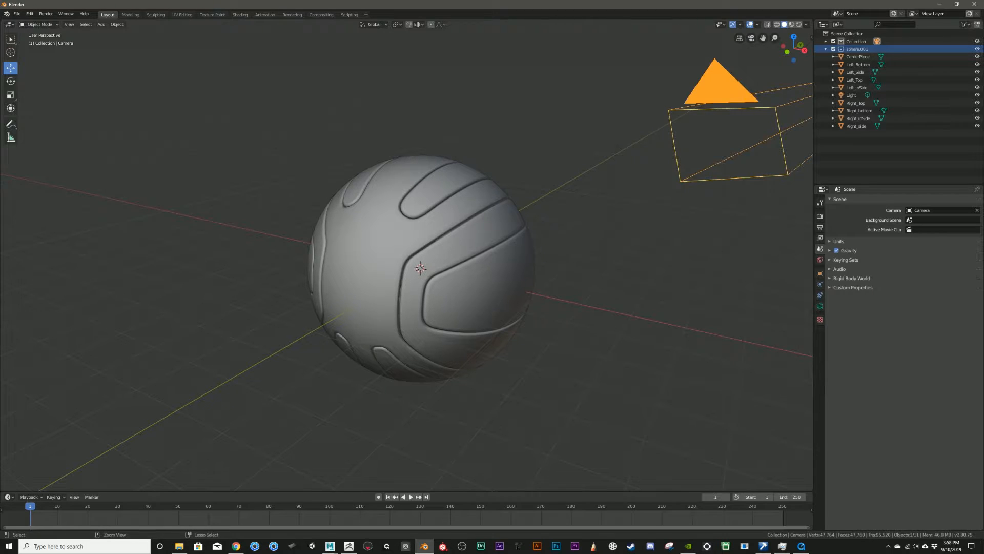
key(ctrl+z)
key(ctrl+z)
key(ctrl+z)
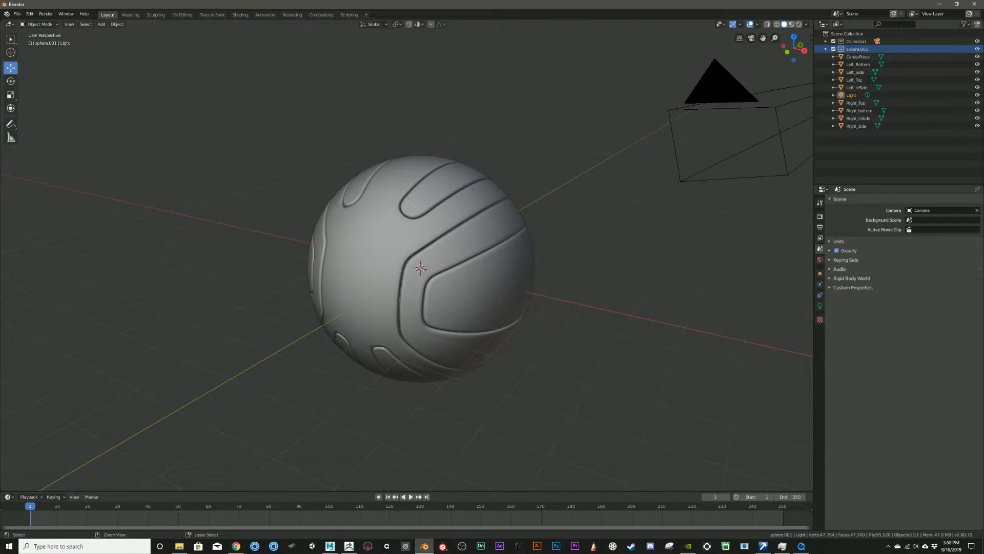
key(ctrl+z)
key(ctrl+z)
key(ctrl+z)
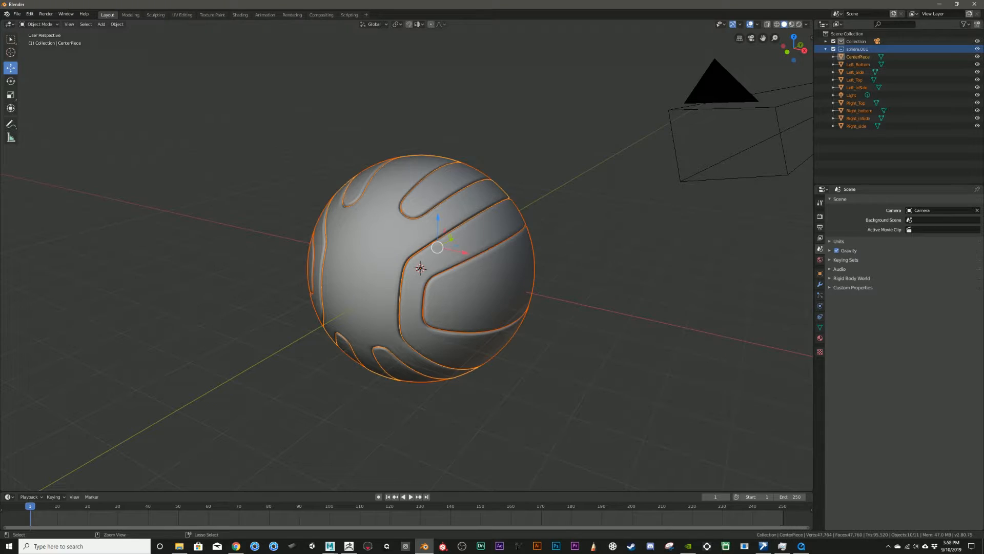
key(ctrl+z)
key(ctrl+z)
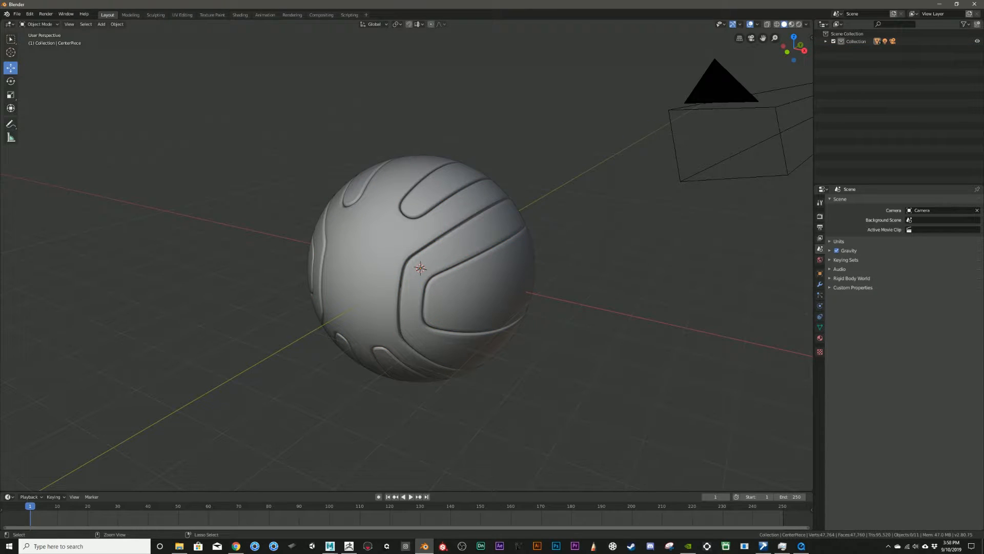
Parent all the sphere pieces in Collection to Right_side using the Object option, leaving out the camera and light
click(826, 41)
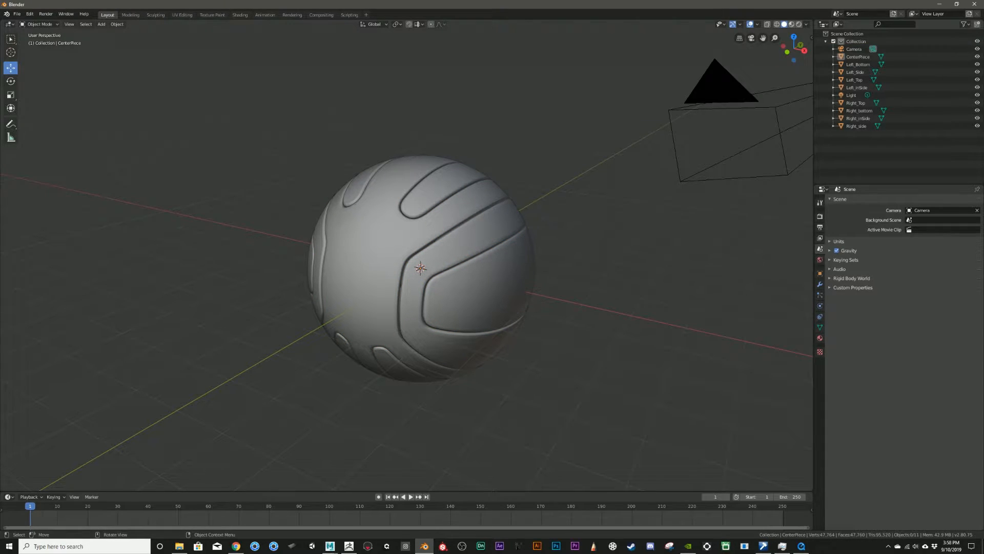
click(858, 57)
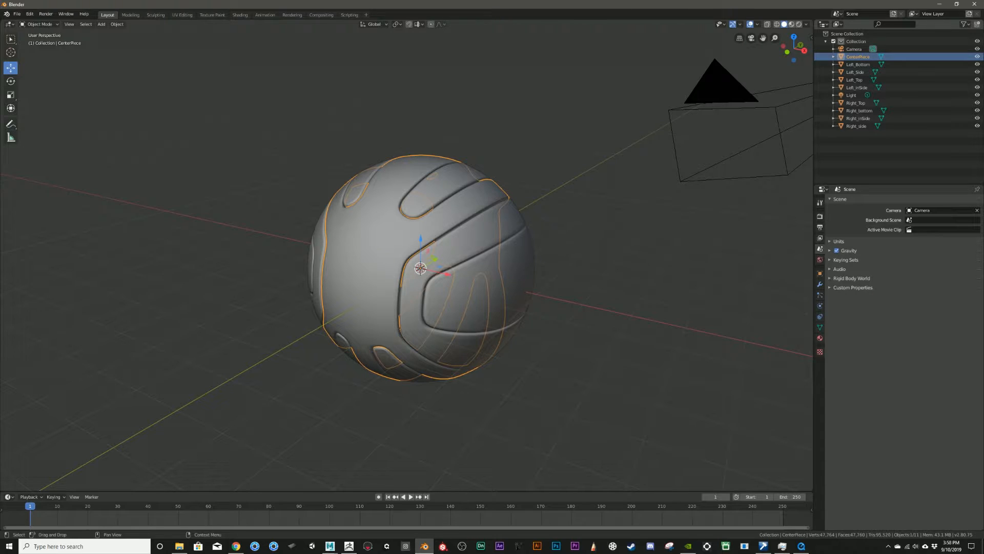
shift+click(857, 64)
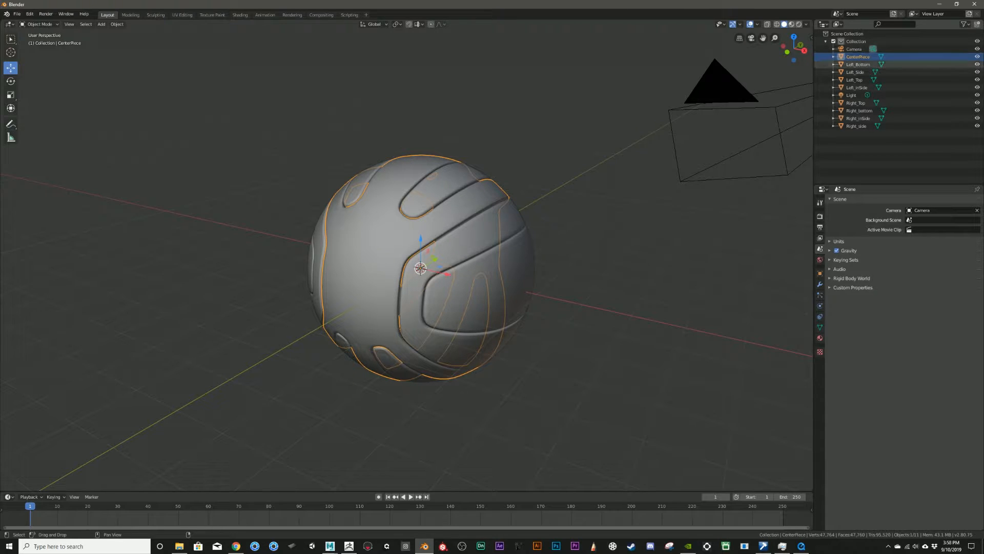
shift+click(855, 72)
shift+click(855, 80)
shift+click(856, 87)
shift+click(855, 103)
shift+click(859, 110)
shift+click(858, 118)
shift+click(856, 125)
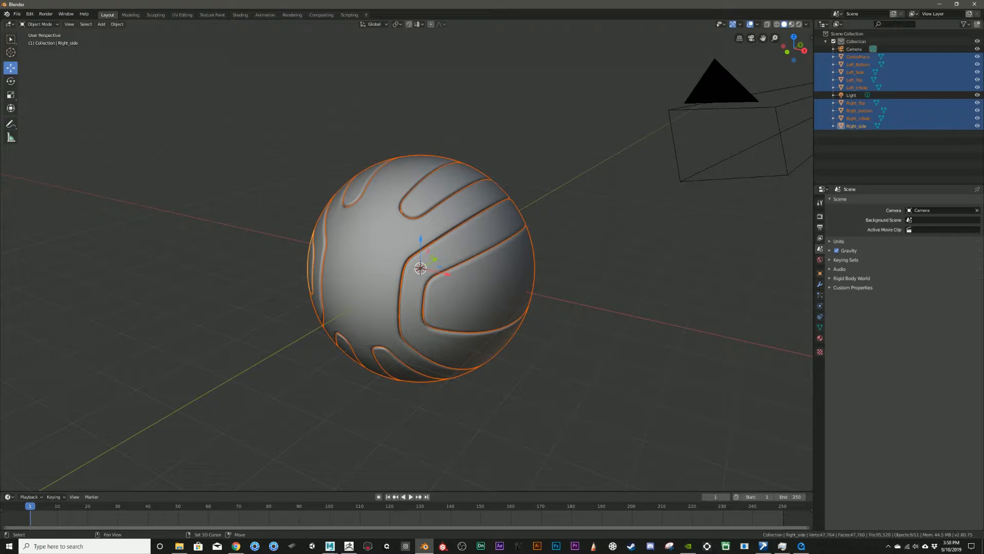
key(ctrl+p)
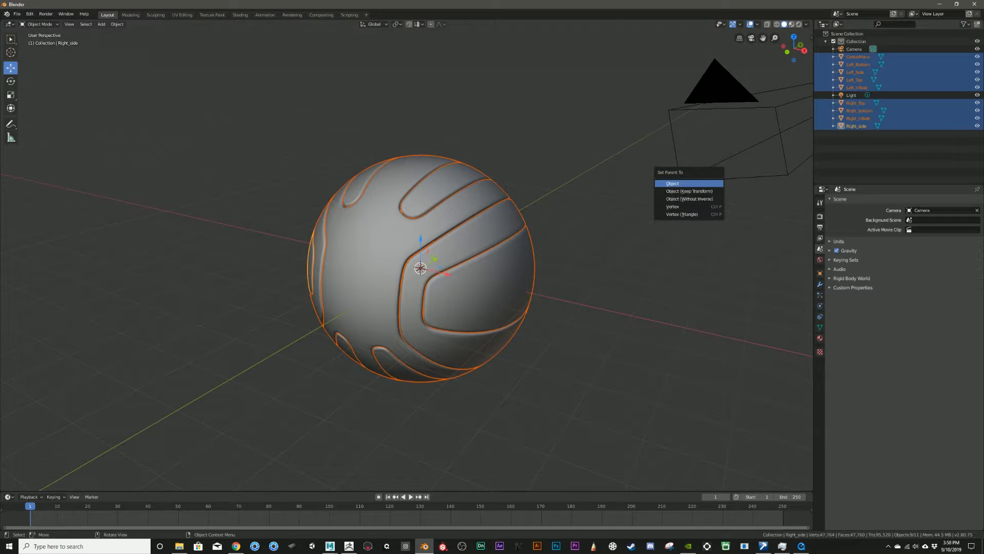
click(677, 184)
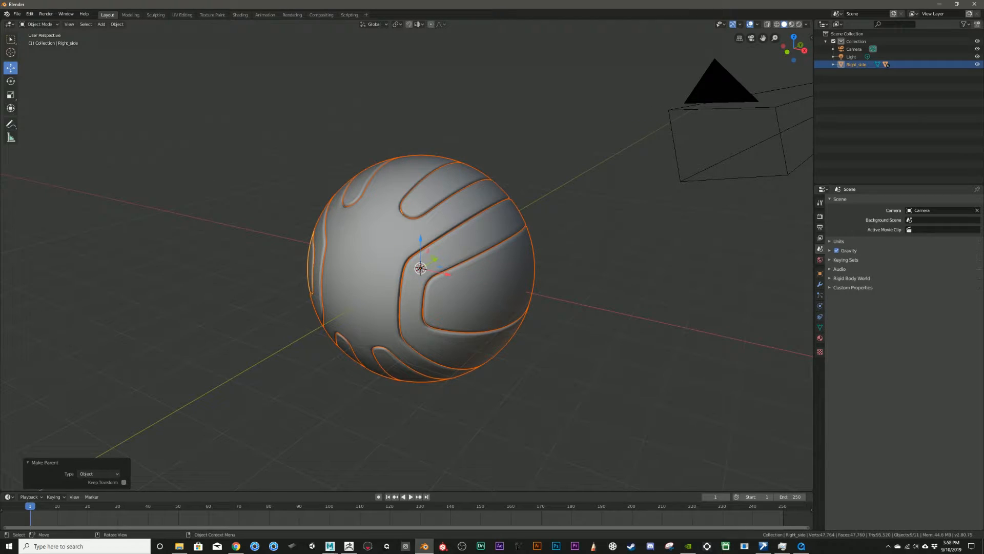
click(98, 473)
Compare selecting only the center piece in the viewport with selecting everything, with the Right_side hierarchy expanded in the outliner
key(alt+a)
click(363, 256)
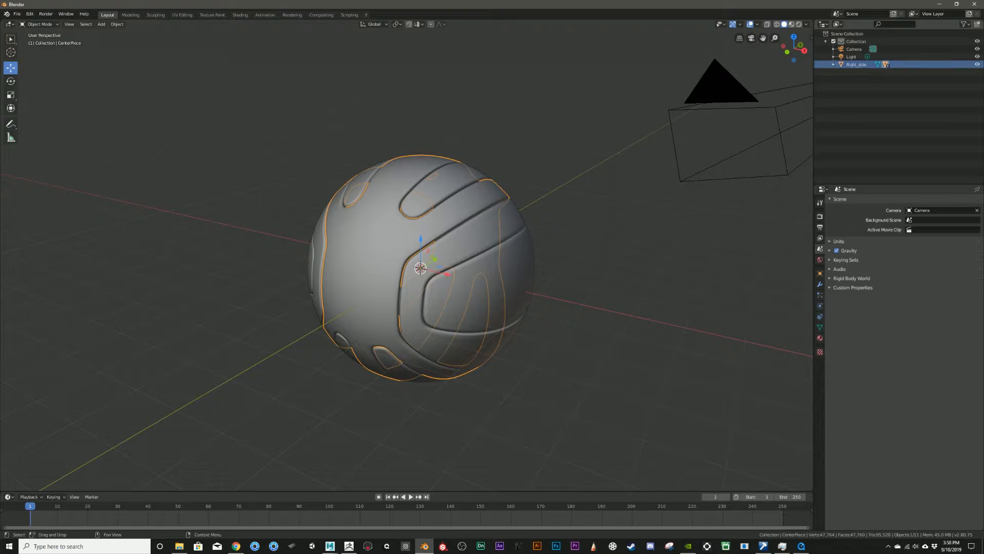
click(833, 65)
key(alt+a)
click(365, 257)
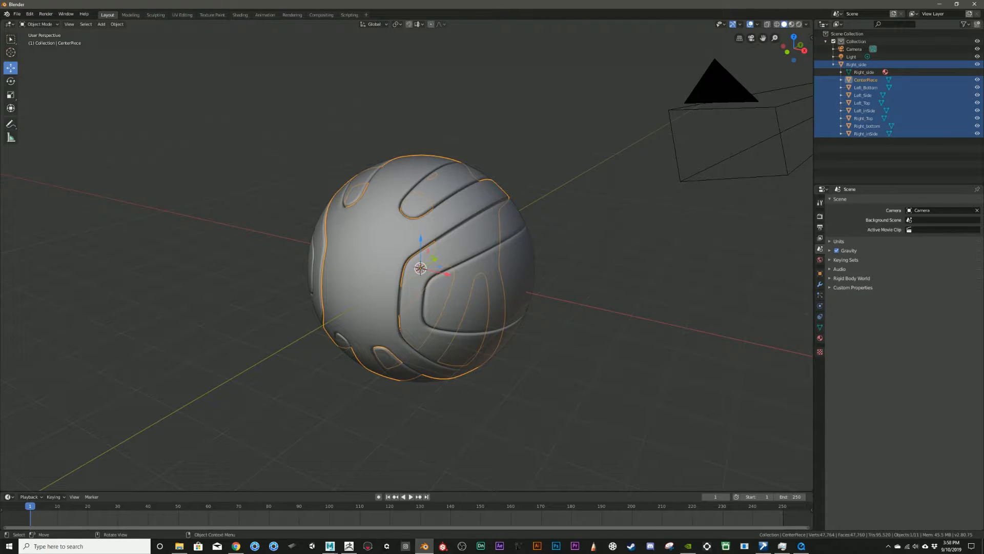
key(a)
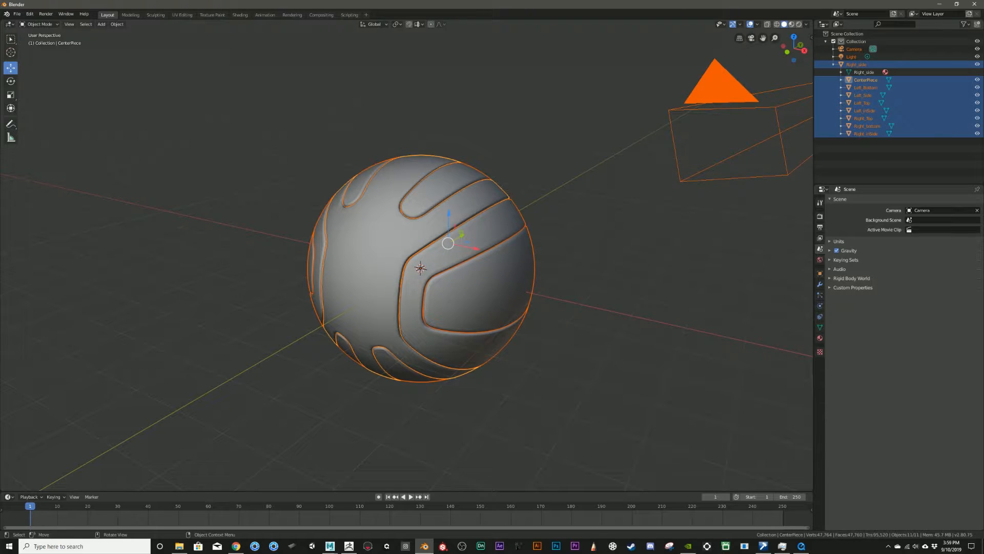
key(alt+a)
click(364, 256)
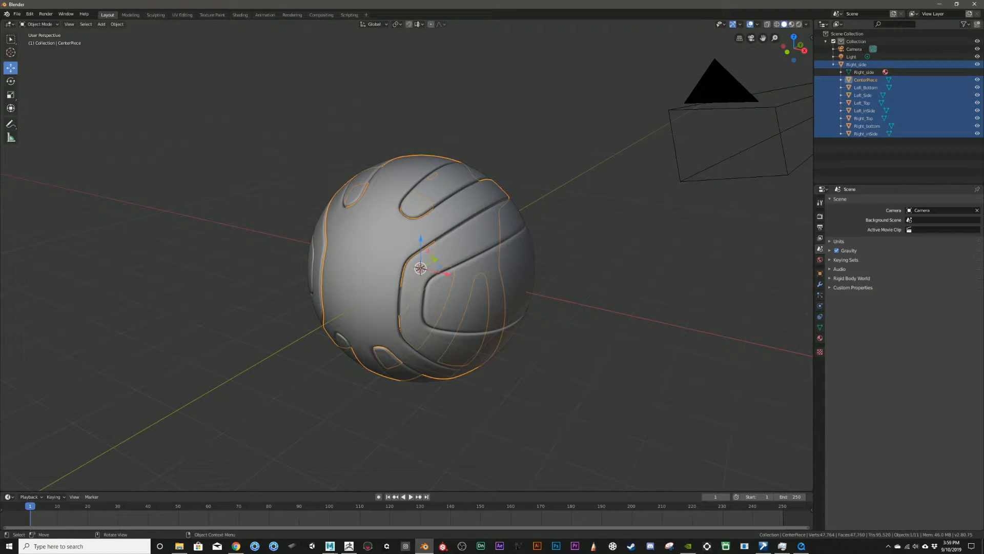
Try to step up from the center piece to its parent, repeatedly clearing the selection and reselecting the piece
key(Up)
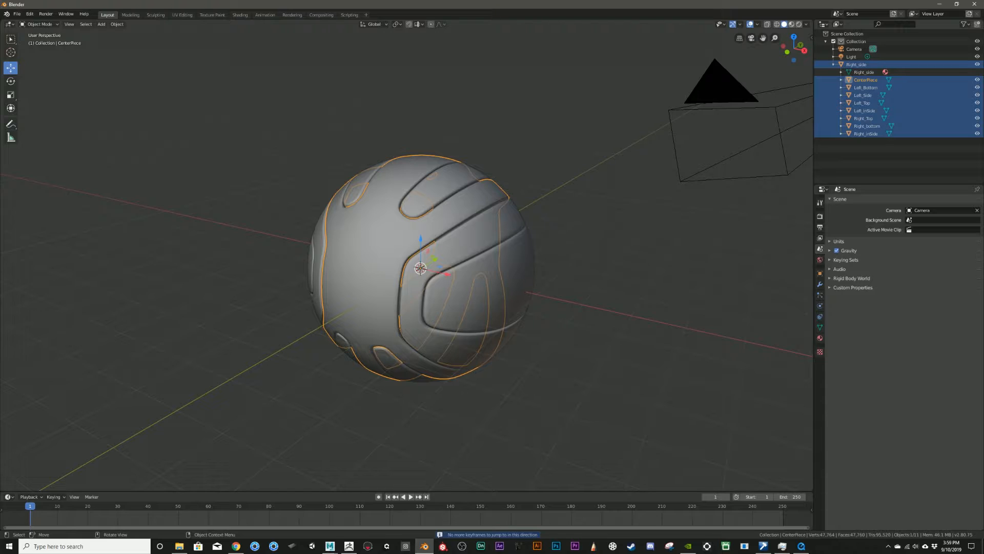
key(alt+a)
click(364, 256)
key(period)
key(Escape)
key(alt+a)
click(365, 257)
middle_drag(365, 256, 384, 239)
key(alt+a)
click(378, 284)
mouse_move(420, 267)
middle_down()
mouse_move(437, 285)
mouse_move(432, 258)
middle_up()
middle_drag(612, 286, 641, 256)
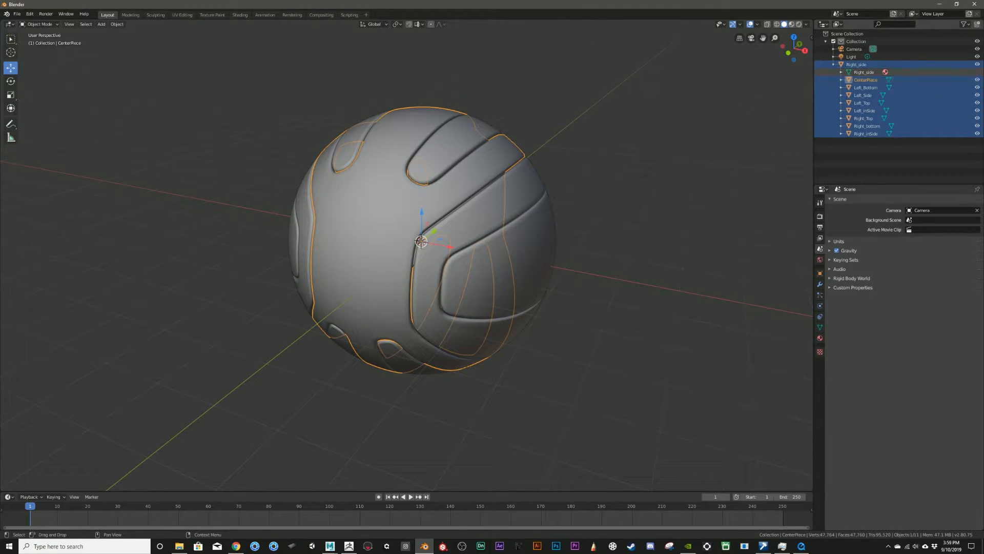
Enter Edit Mode on the Right_side mesh, clear its vertex selection and return to Object Mode
click(849, 72)
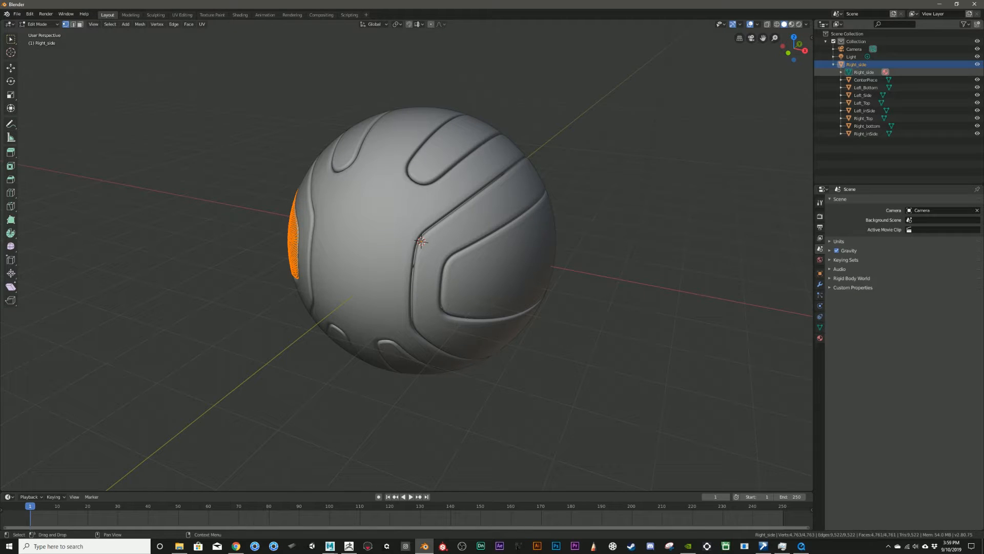
click(833, 64)
key(alt+a)
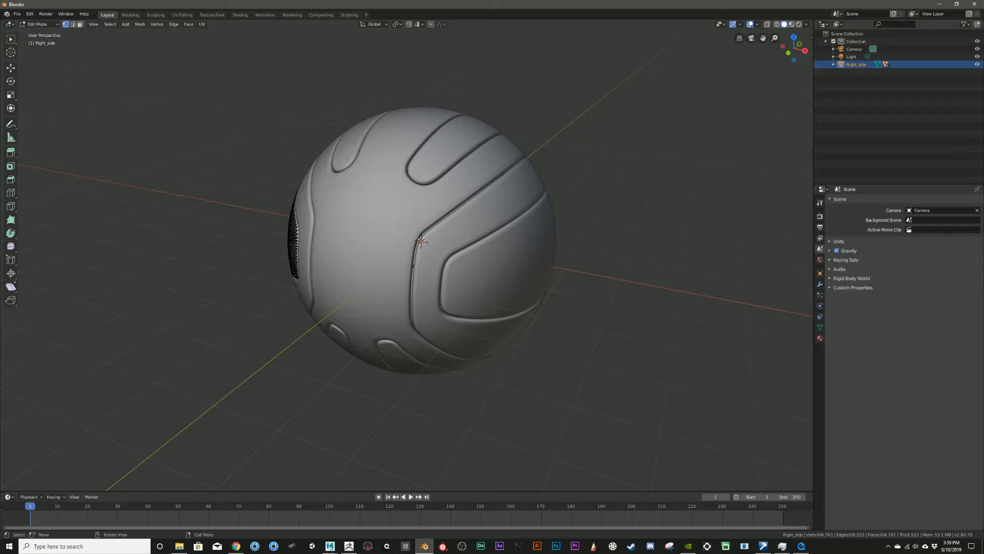
click(38, 24)
click(41, 33)
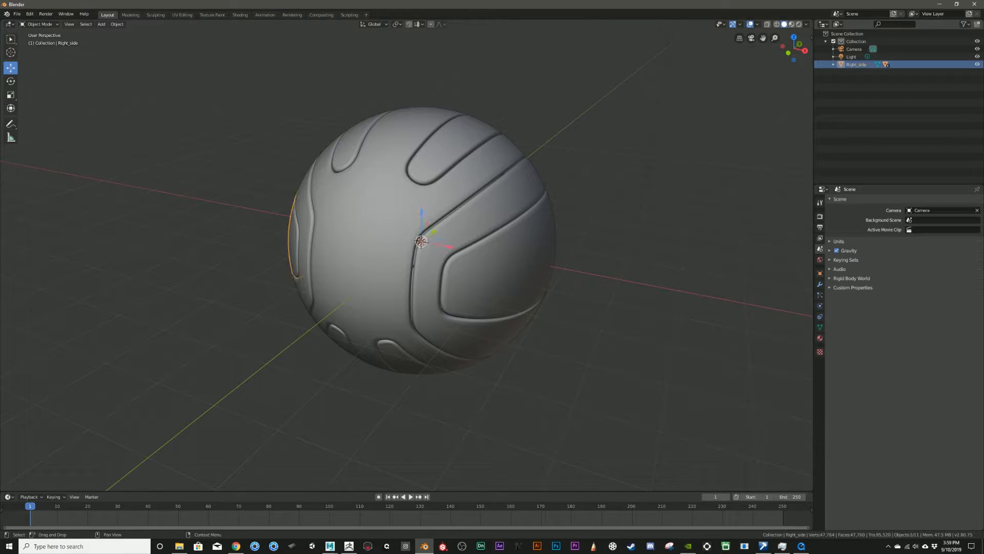
Test moving the Right_side parent along X and rotating it together with its children, undoing each transform
mouse_move(450, 246)
mouse_down()
mouse_move(422, 241)
mouse_move(605, 276)
mouse_move(464, 249)
mouse_up()
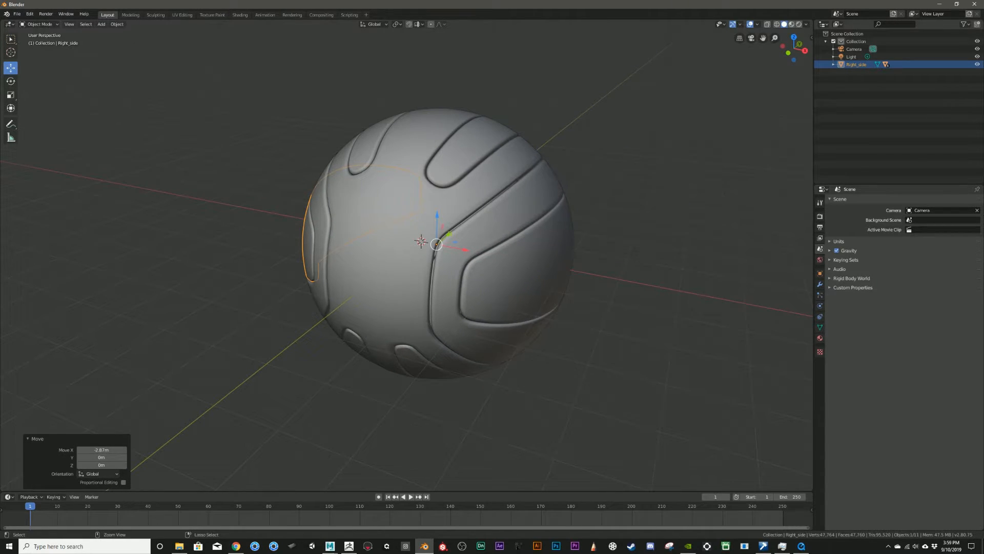
key(ctrl+z)
key(ctrl+z)
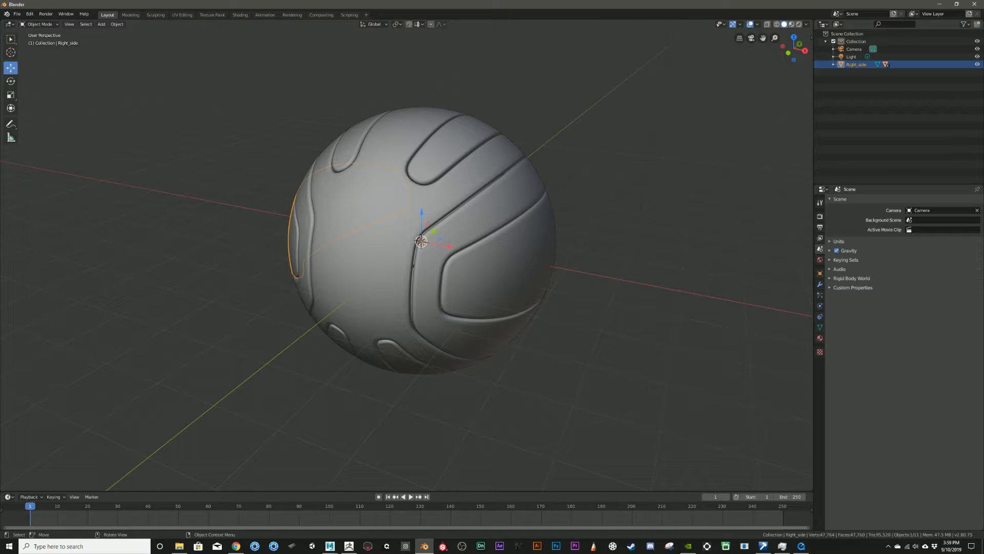
key(shift+space)
key(r)
drag(422, 240, 409, 181)
key(ctrl+z)
right_click(409, 181)
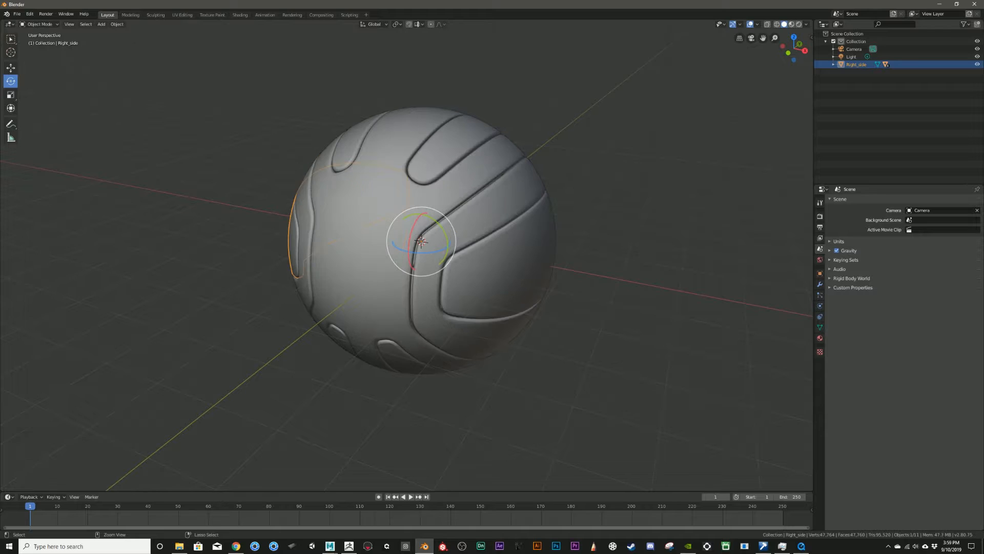
Expand the Right_side hierarchy and try to reposition CenterPiece among its sibling pieces in the outliner
click(833, 64)
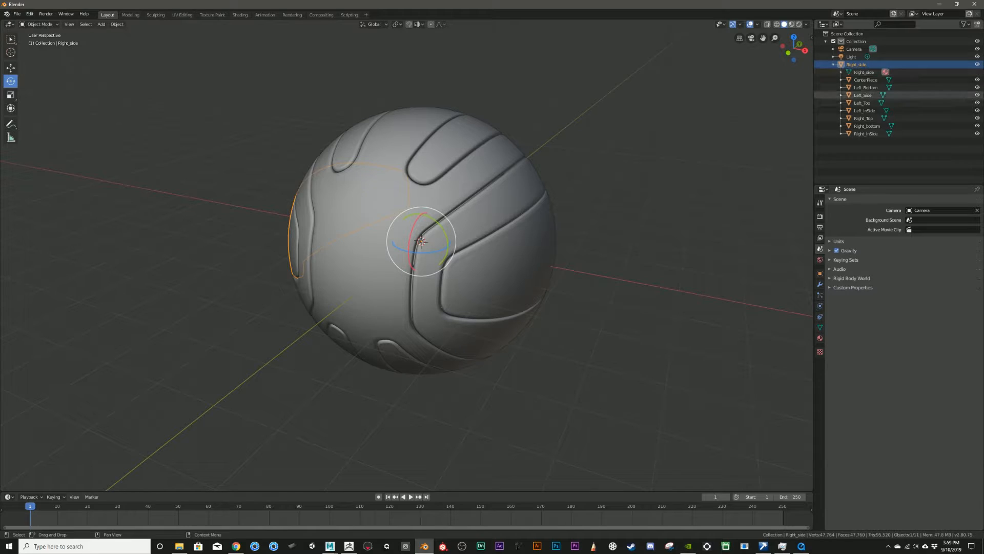
click(866, 80)
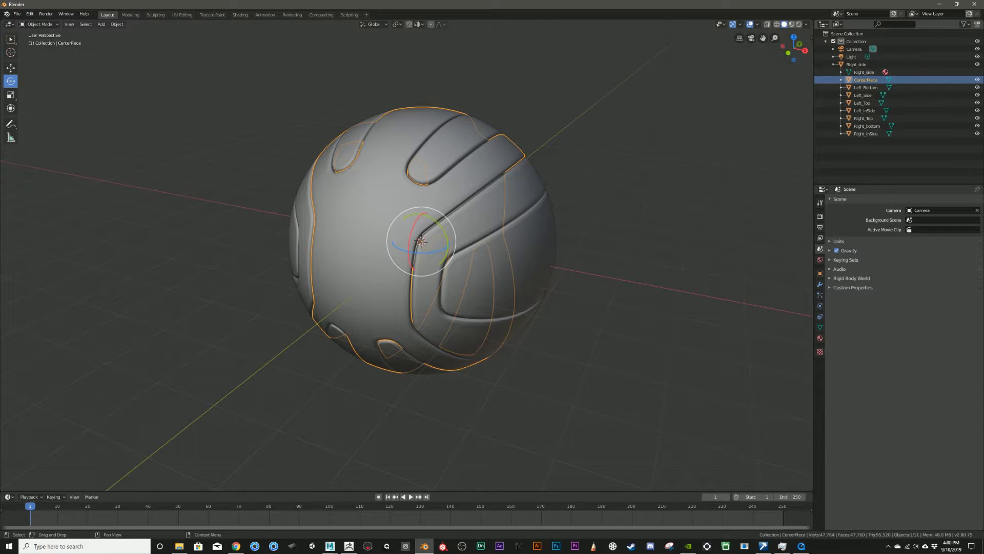
drag(865, 80, 851, 126)
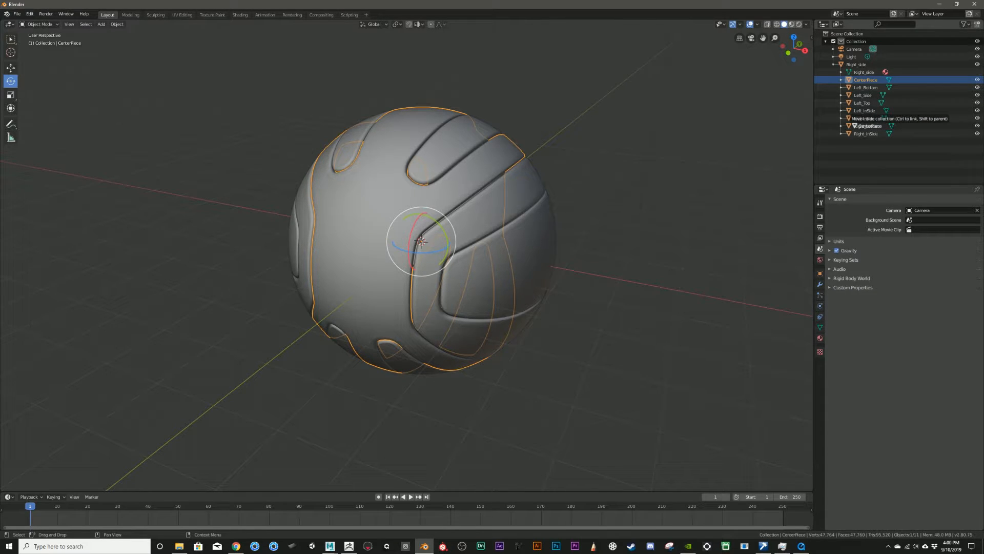
drag(850, 126, 851, 125)
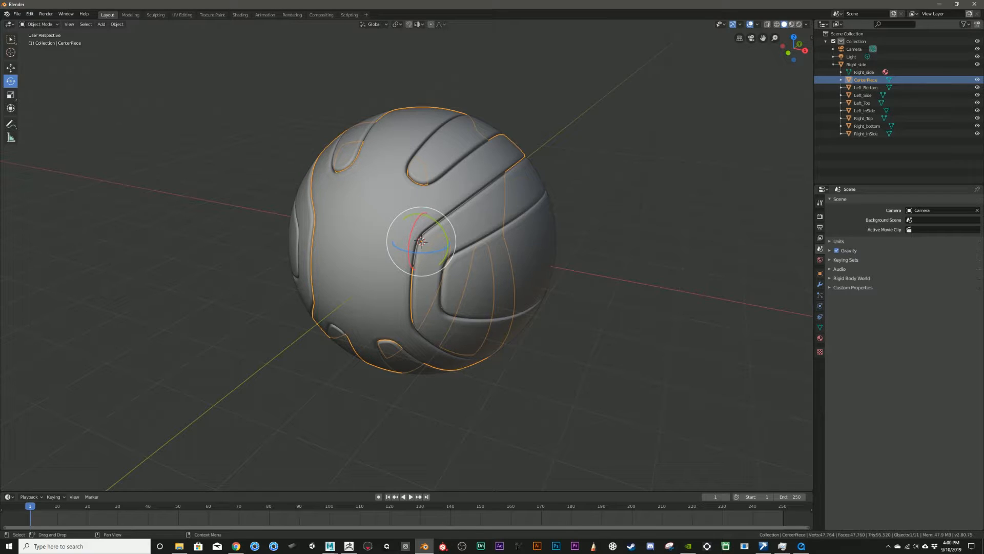
double_click(865, 79)
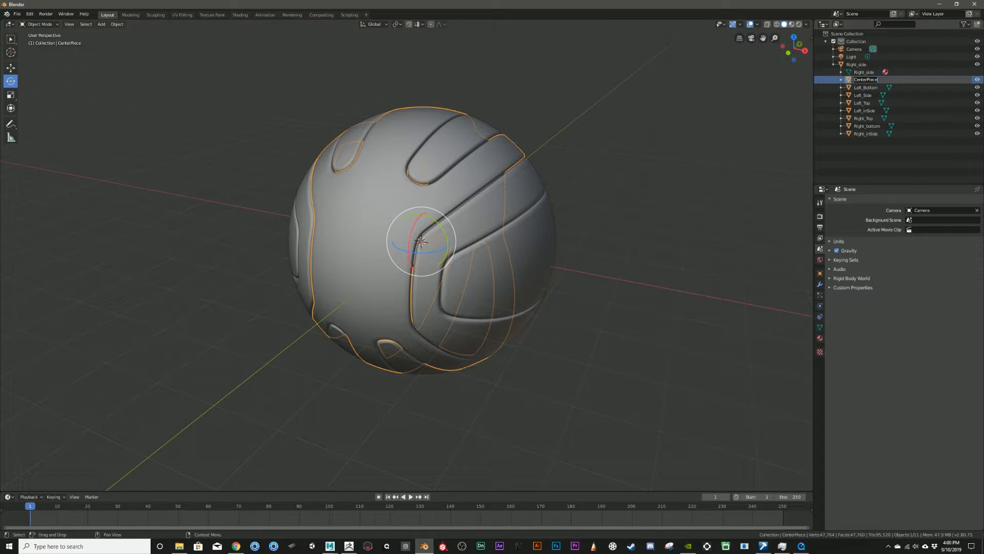
mouse_move(865, 79)
mouse_down()
mouse_move(855, 89)
mouse_move(852, 58)
mouse_move(855, 96)
mouse_up()
double_click(864, 80)
Open the Right_side mesh in Edit Mode and select Right_bottom in the outliner
click(864, 72)
click(864, 72)
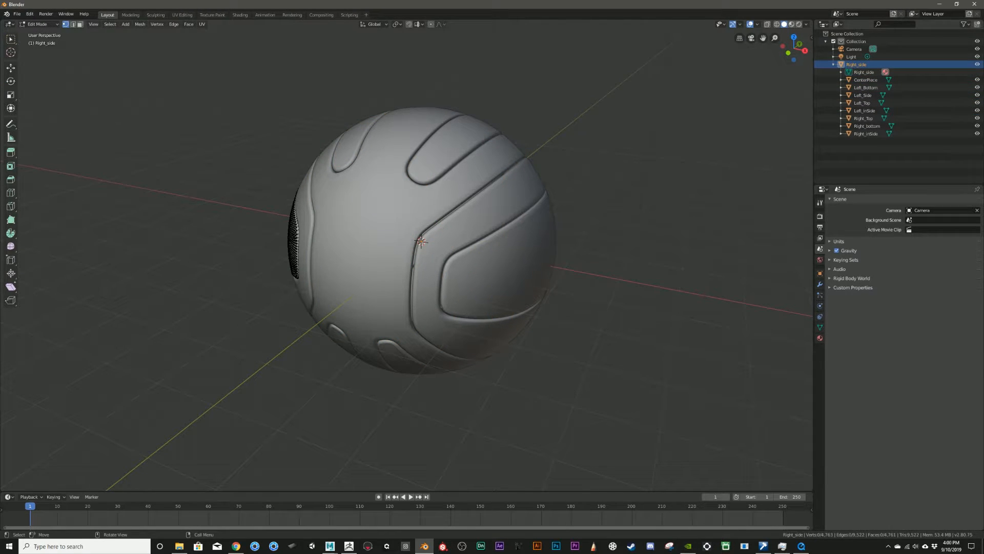
click(866, 126)
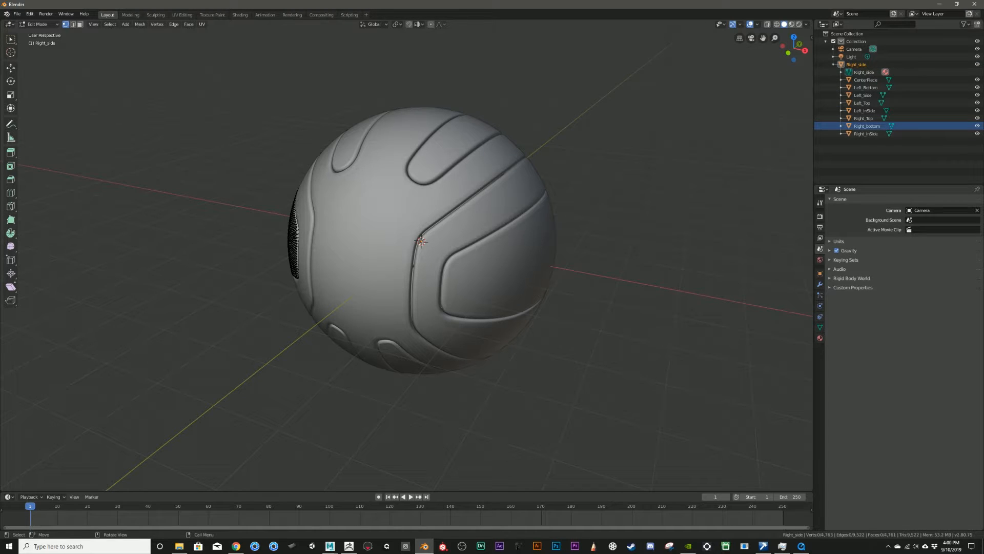
Step back through the undo history to Object Mode with CenterPiece selected
key(ctrl+z)
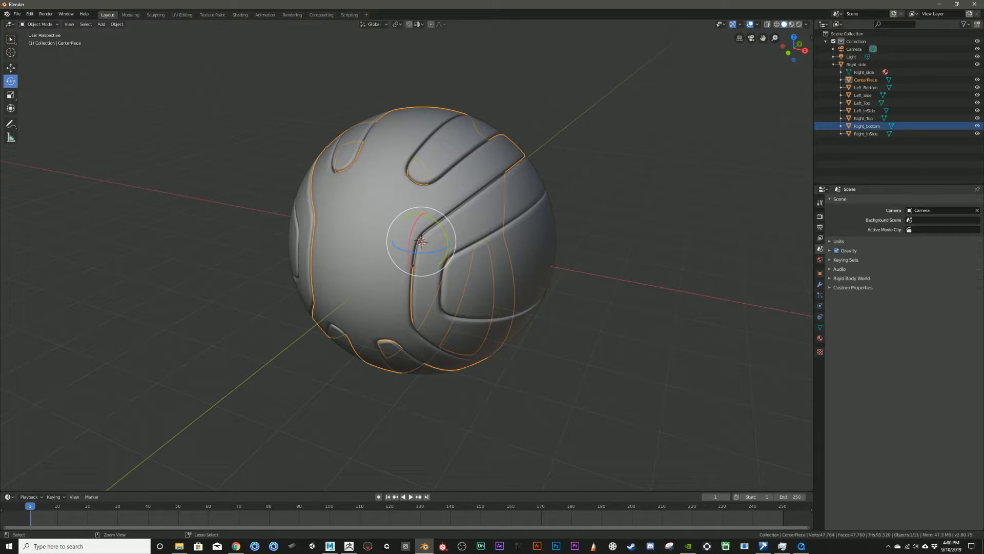
key(ctrl+z)
key(ctrl+z)
key(ctrl+z)
key(ctrl+z)
key(ctrl+z)
key(ctrl+z)
key(ctrl+z)
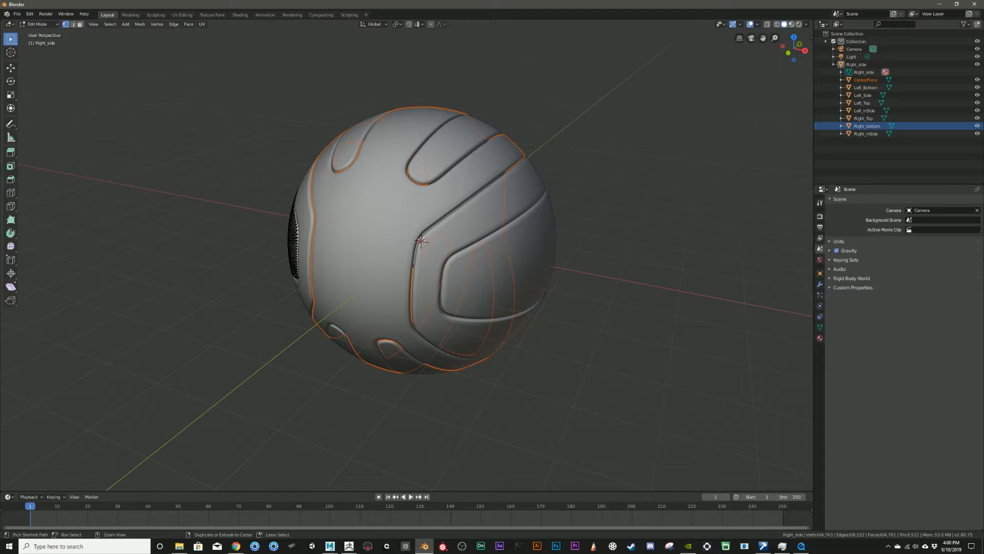
key(ctrl+z)
key(ctrl+z)
key(ctrl+z)
key(ctrl+z)
key(ctrl+z)
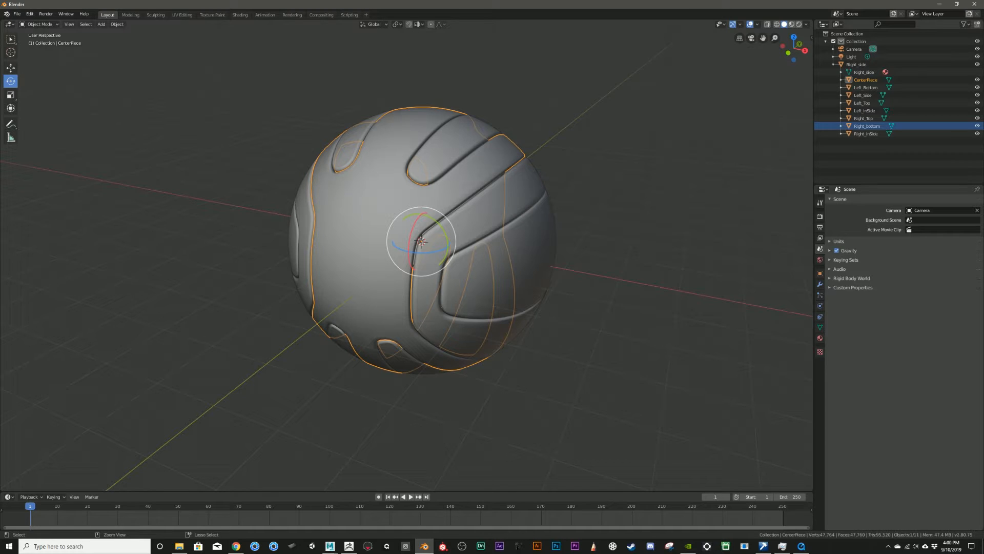
Collapse the Right_side hierarchy in the outliner and view the sphere from the front
middle_drag(492, 267, 485, 290)
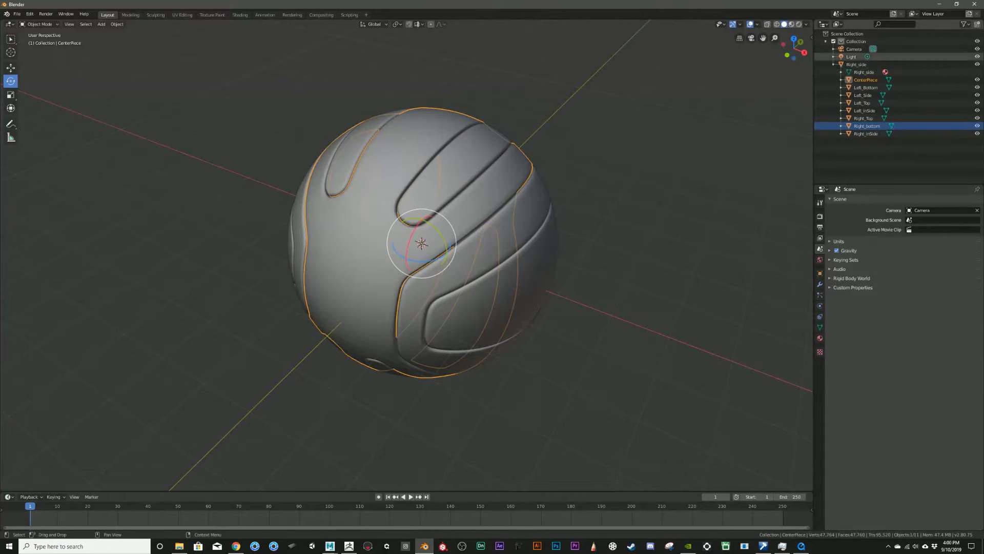
click(833, 64)
middle_drag(538, 257, 579, 239)
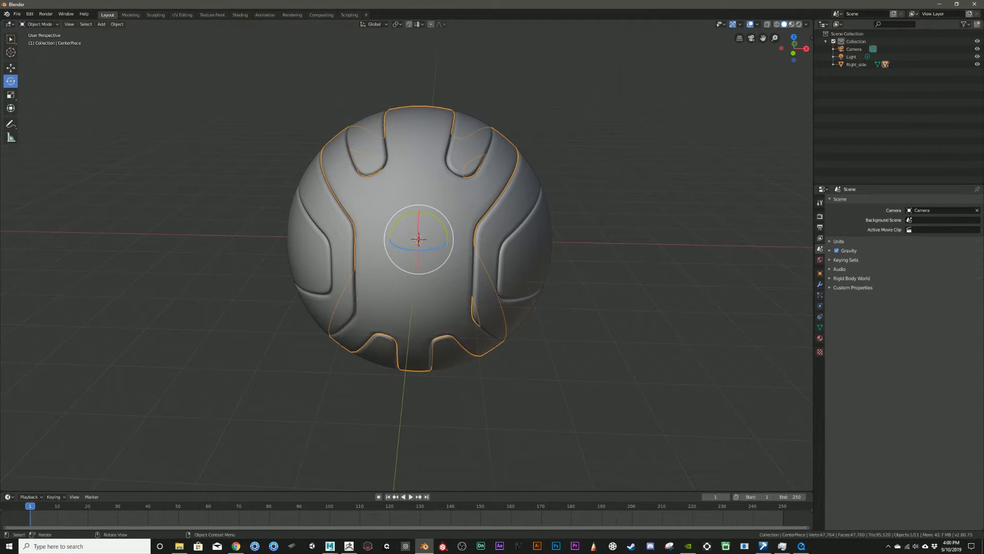
Expand the Right_side hierarchy in the outliner and select CenterPiece
click(834, 64)
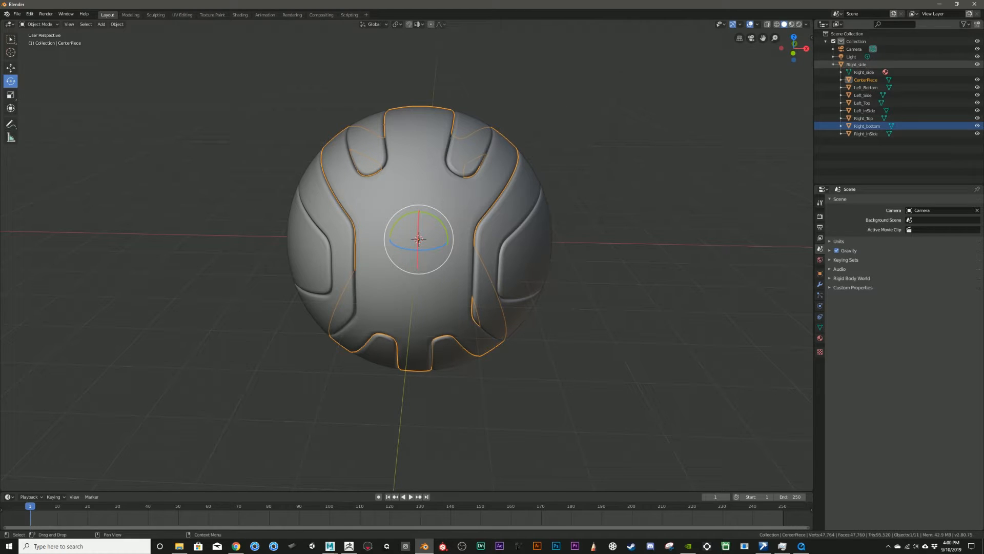
click(865, 80)
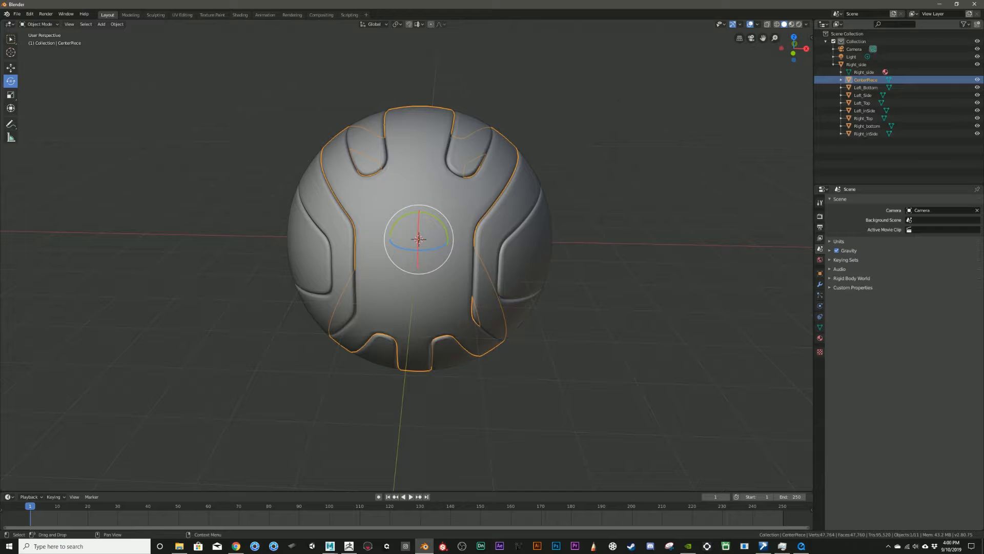
click(834, 65)
click(833, 65)
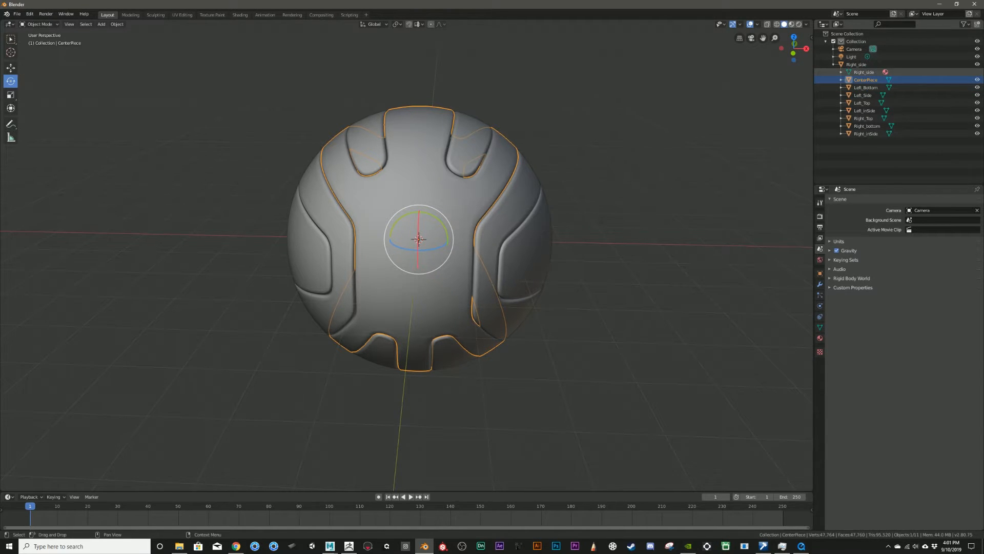
Try to move Right_bottom out of the Right_side hierarchy into the Scene Collection, and undo the attempt
drag(867, 126, 848, 35)
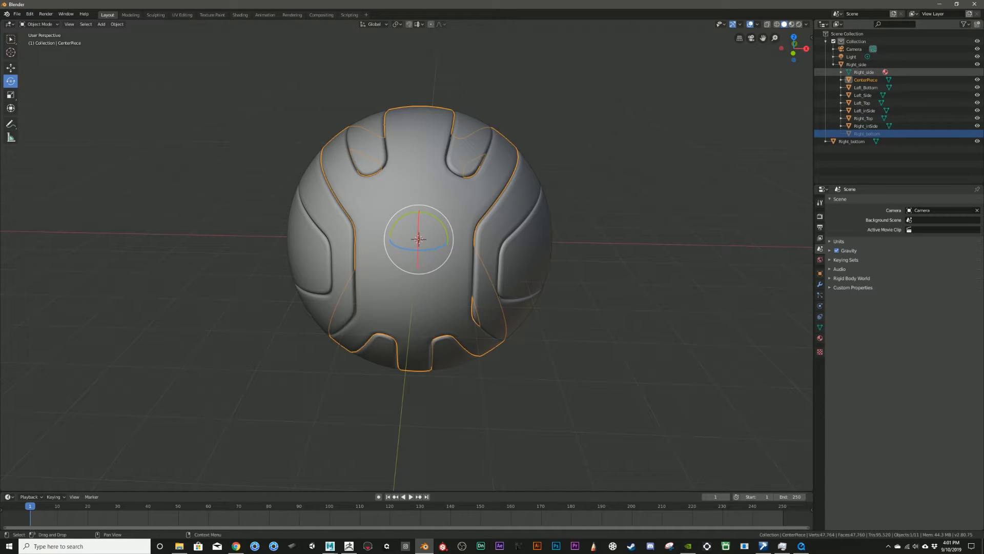
click(864, 73)
click(841, 72)
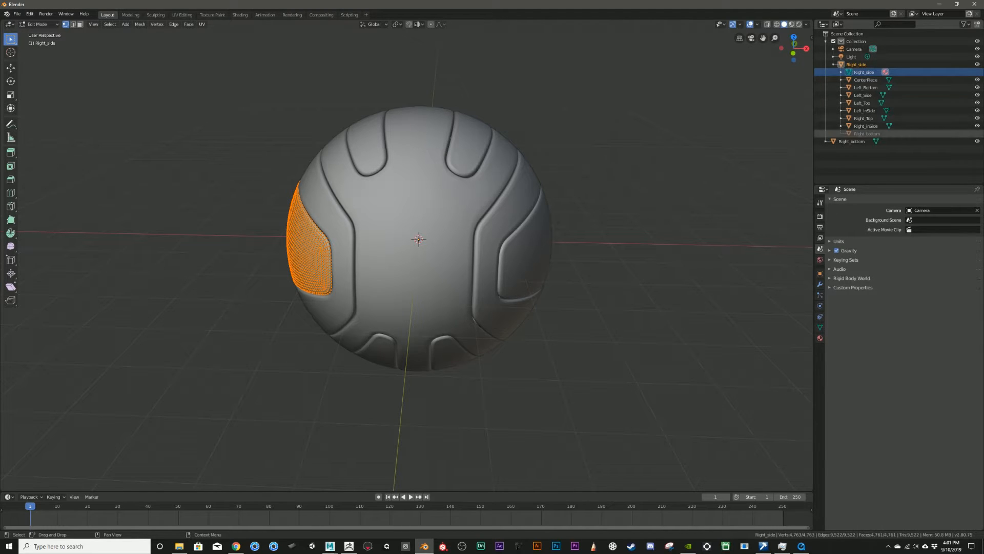
mouse_move(861, 73)
mouse_down()
mouse_move(852, 156)
mouse_move(856, 72)
mouse_up()
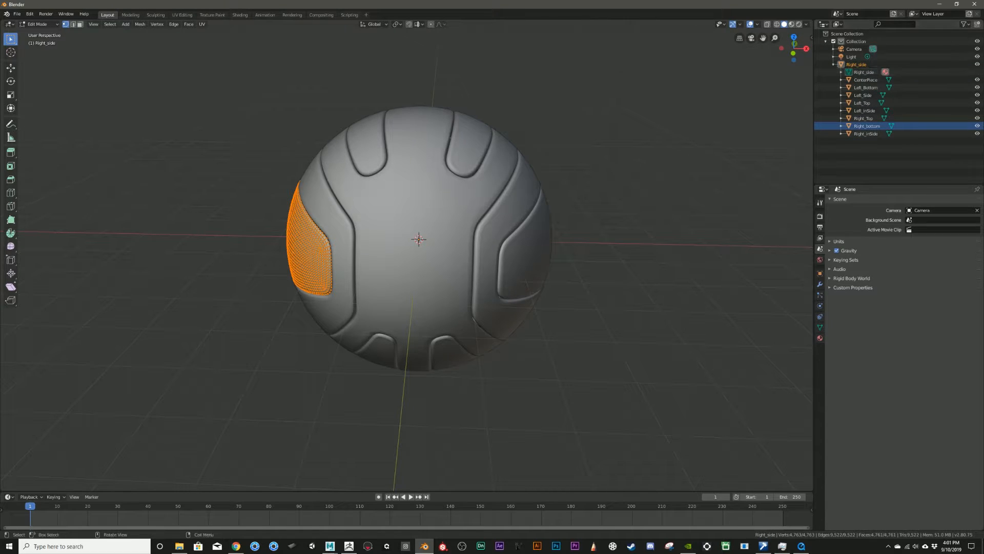
key(ctrl+z)
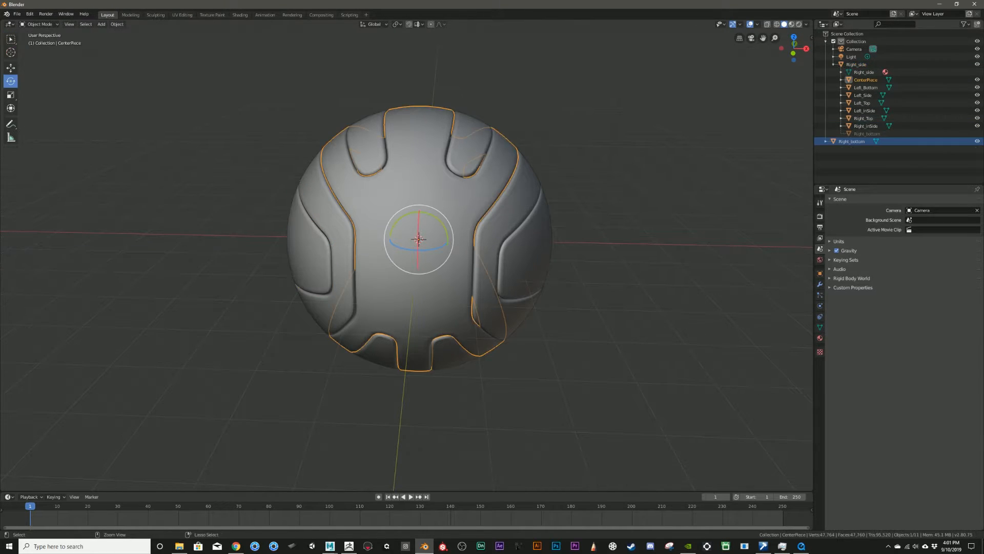
key(ctrl+z)
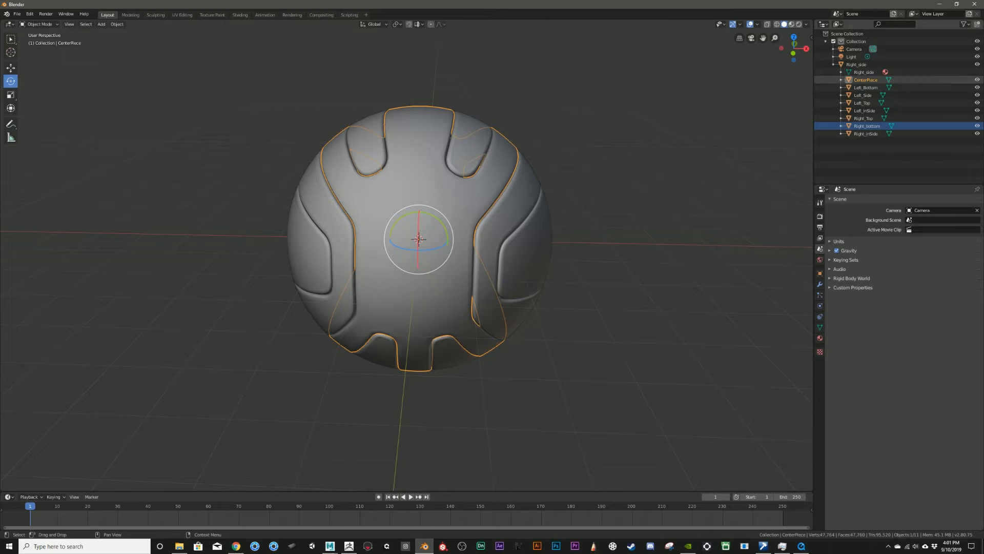
Expand the CenterPiece and Right_side mesh entries in the outliner down to their materials
click(841, 80)
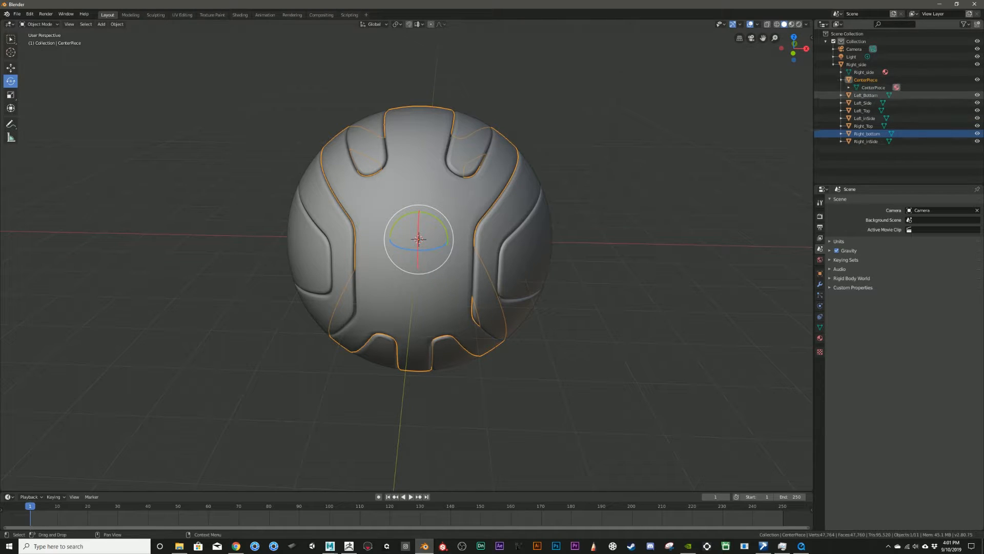
click(849, 88)
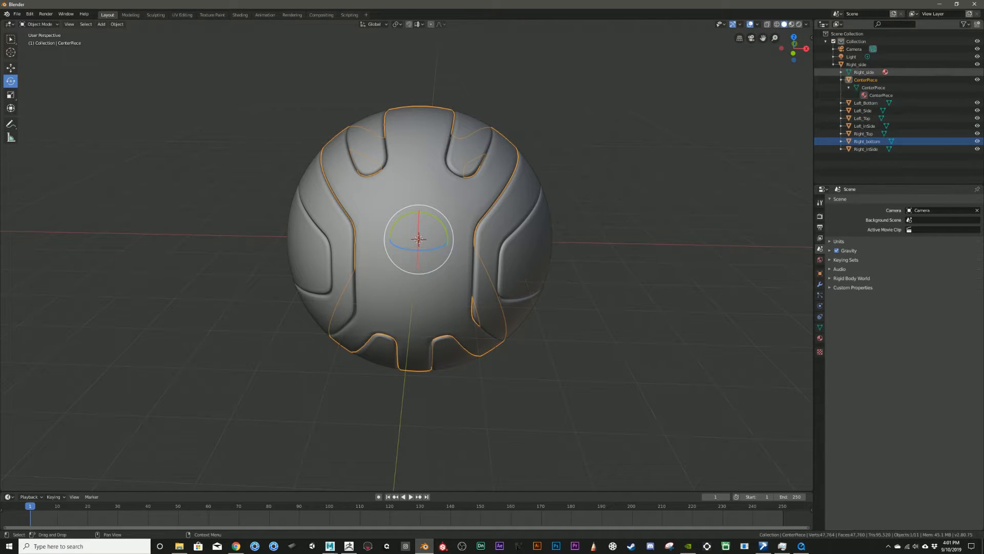
click(841, 72)
click(841, 72)
click(841, 72)
Change the Right_side material's Base Color to blue and show the sphere in LookDev shading
click(871, 80)
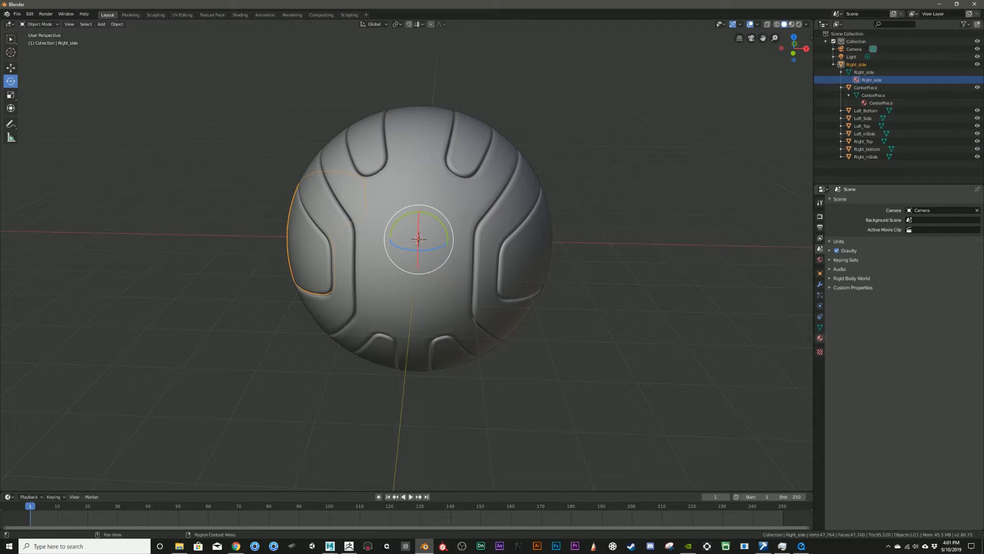
click(820, 338)
click(939, 311)
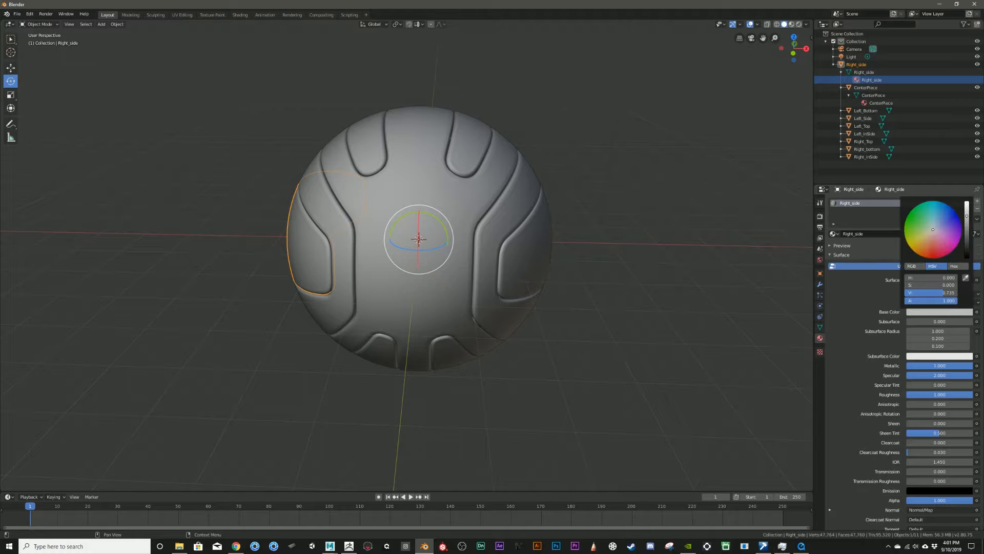
drag(933, 229, 949, 216)
middle_drag(615, 243, 654, 259)
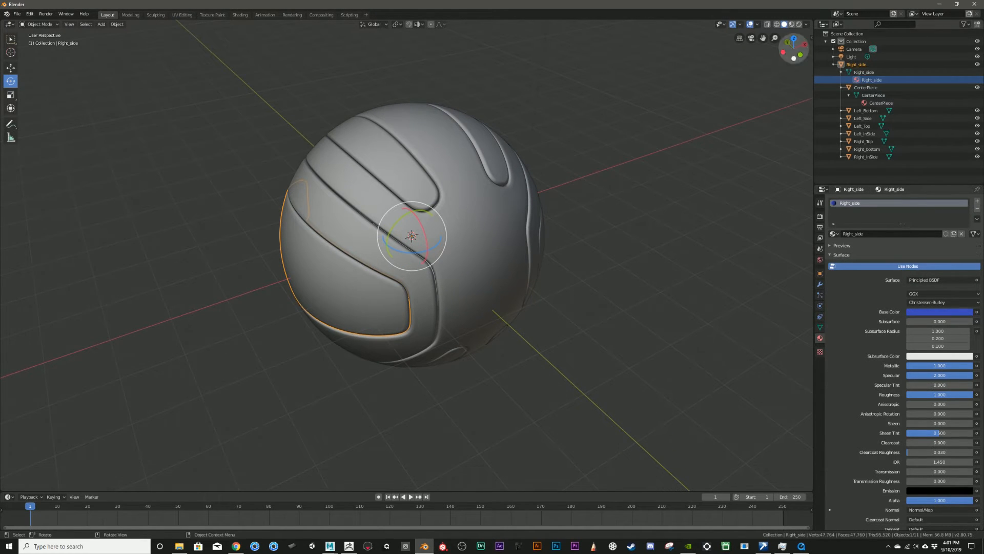
click(791, 25)
mouse_move(661, 205)
middle_down()
mouse_move(725, 172)
mouse_move(641, 186)
middle_up()
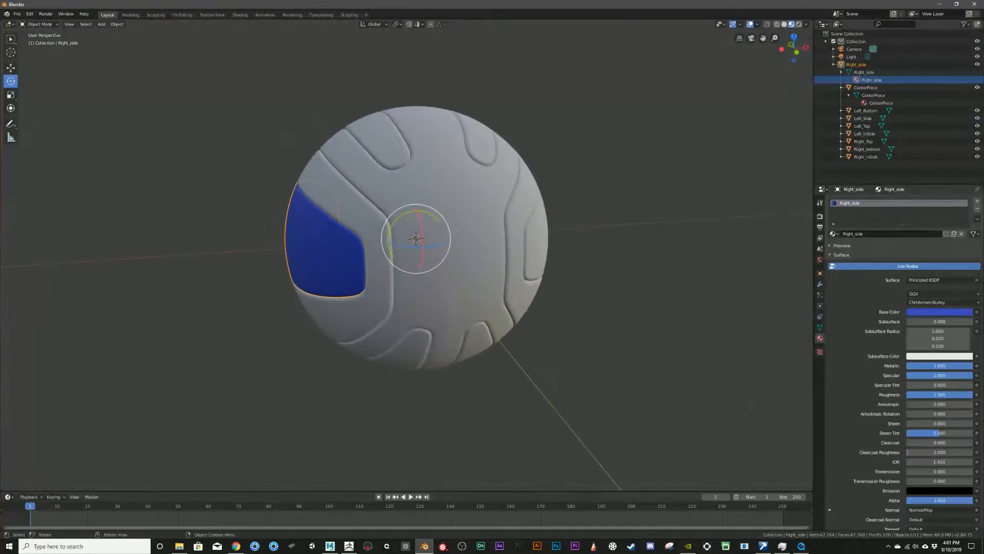
Change the CenterPiece material's Base Color to green
click(880, 103)
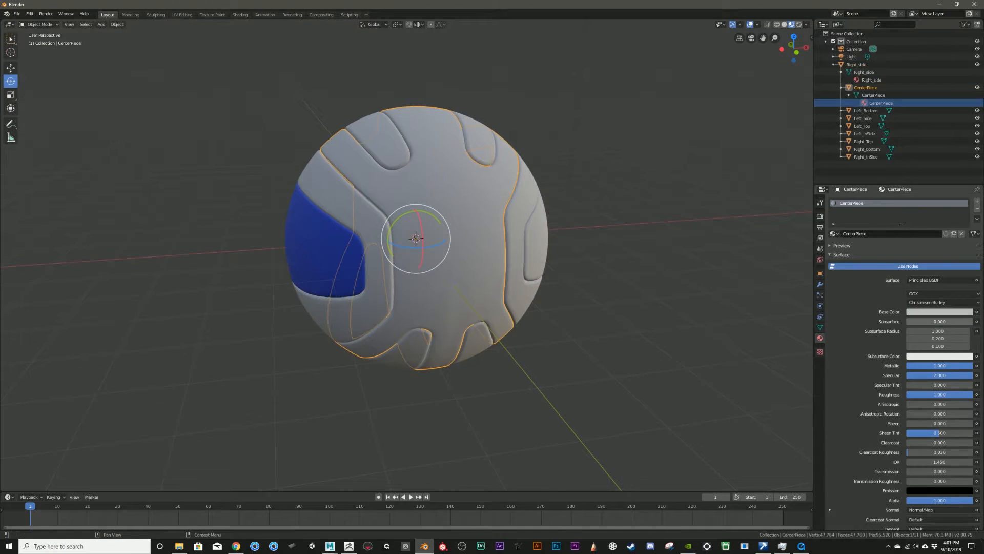
click(939, 311)
drag(938, 226, 918, 219)
middle_drag(681, 154, 679, 186)
Compare the viewport shading modes and X-ray display on the sphere, ending in LookDev shading
click(784, 24)
click(767, 24)
click(798, 24)
click(784, 24)
click(791, 24)
click(784, 24)
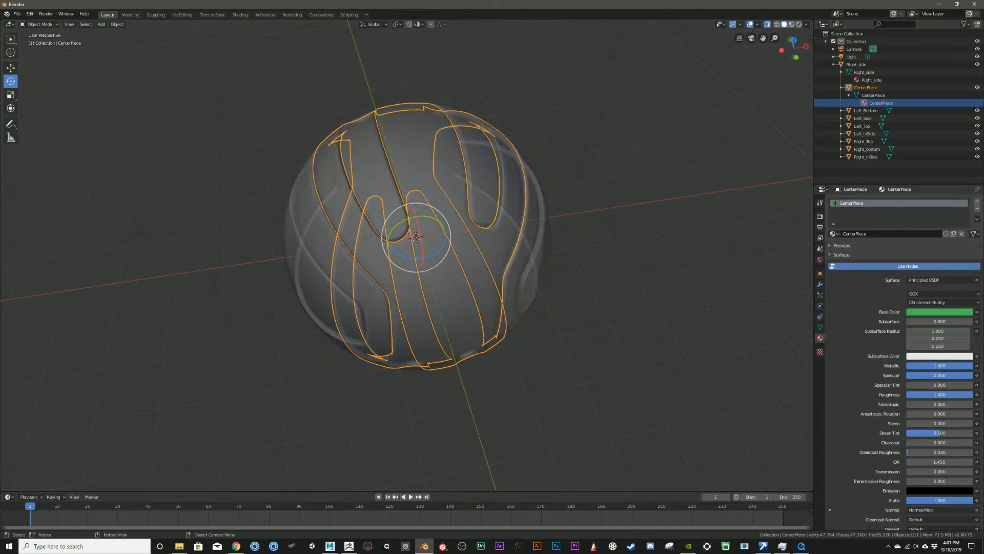
middle_drag(615, 179, 628, 154)
click(791, 24)
middle_drag(707, 133, 724, 147)
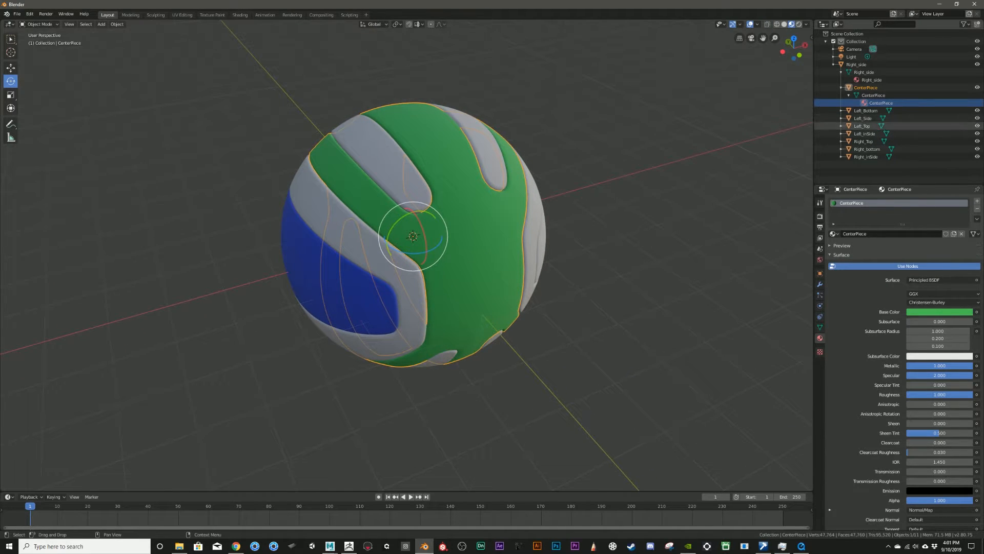
Switch CenterPiece repeatedly between Edit Mode and Object Mode, ending in Edit Mode
click(848, 95)
click(857, 95)
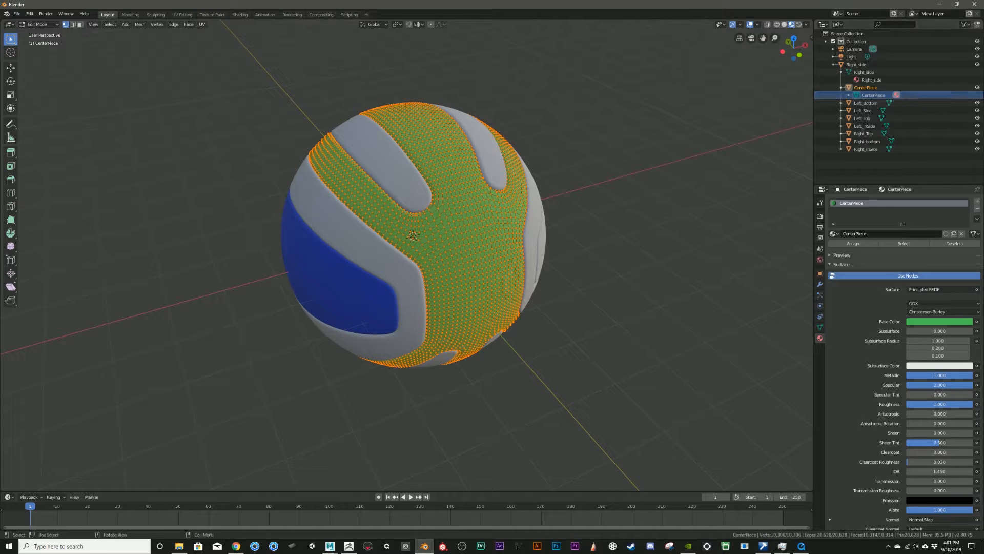
click(37, 24)
click(39, 33)
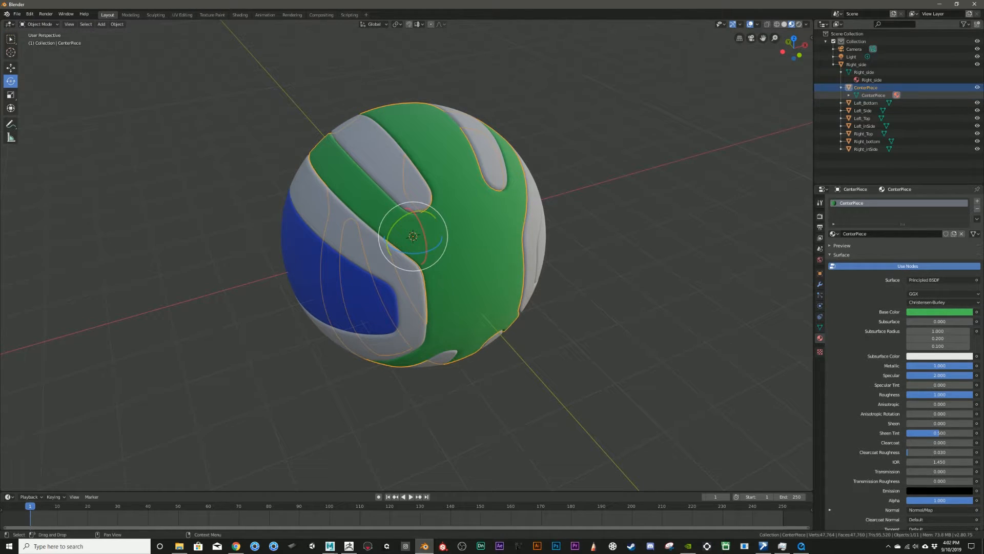
key(Tab)
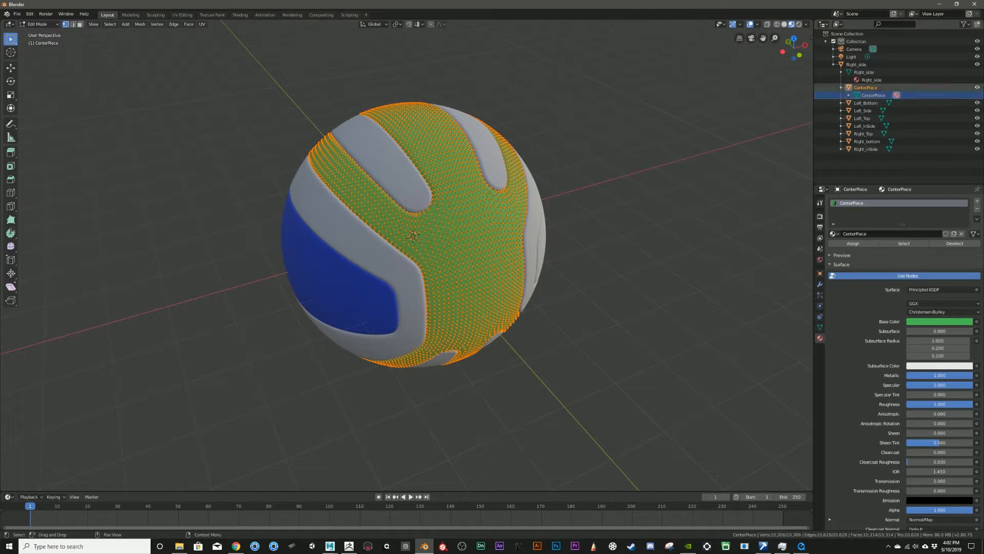
key(Tab)
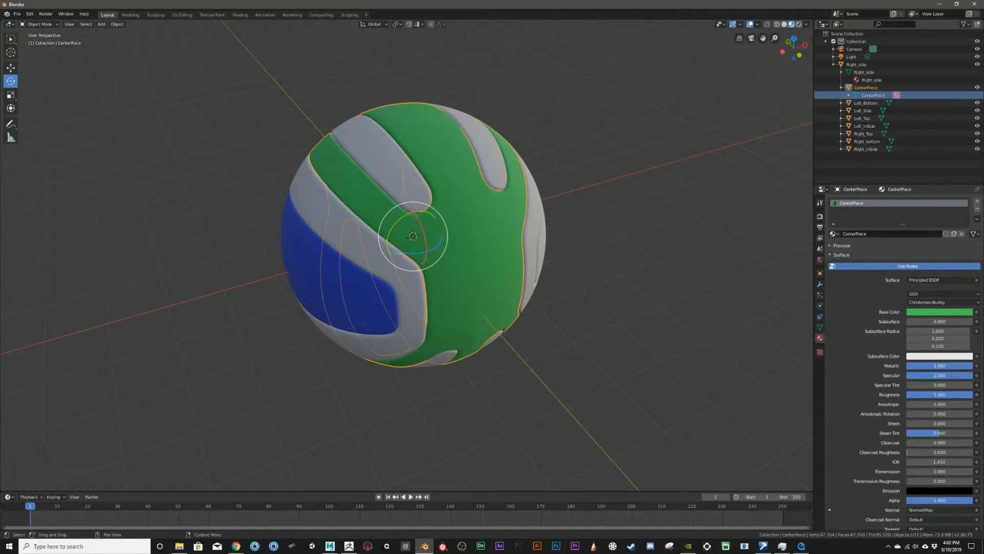
key(Tab)
key(Tab)
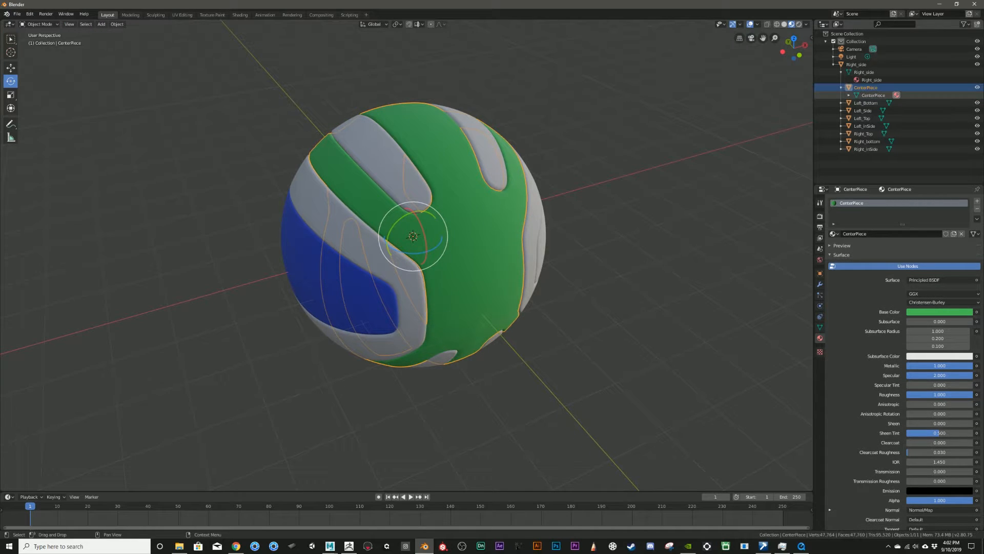
key(Tab)
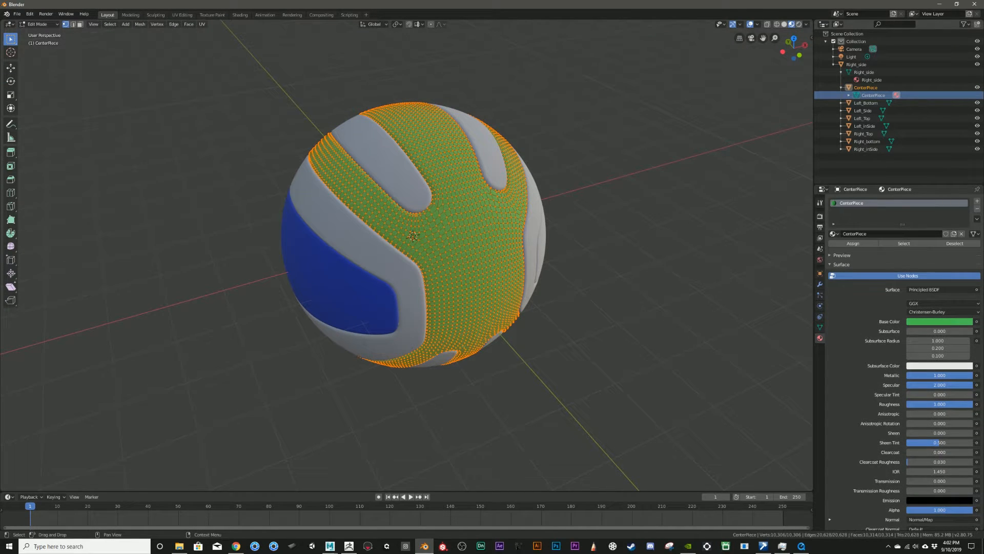
Collapse CenterPiece's sub-entries in the outliner and reopen the Right_side hierarchy with its pieces listed
click(848, 95)
click(849, 96)
click(841, 87)
click(842, 95)
click(865, 96)
click(841, 88)
click(841, 88)
click(841, 96)
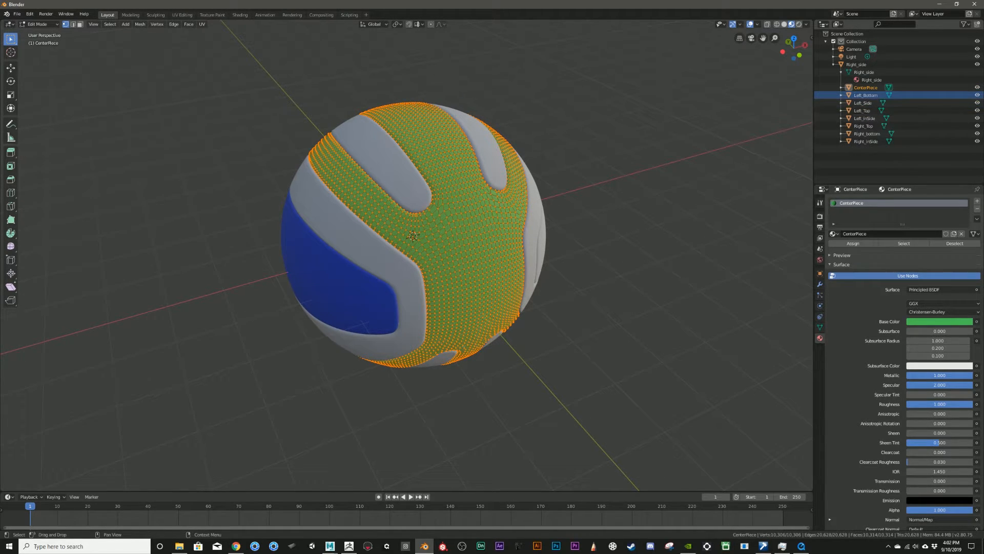
drag(849, 142, 857, 64)
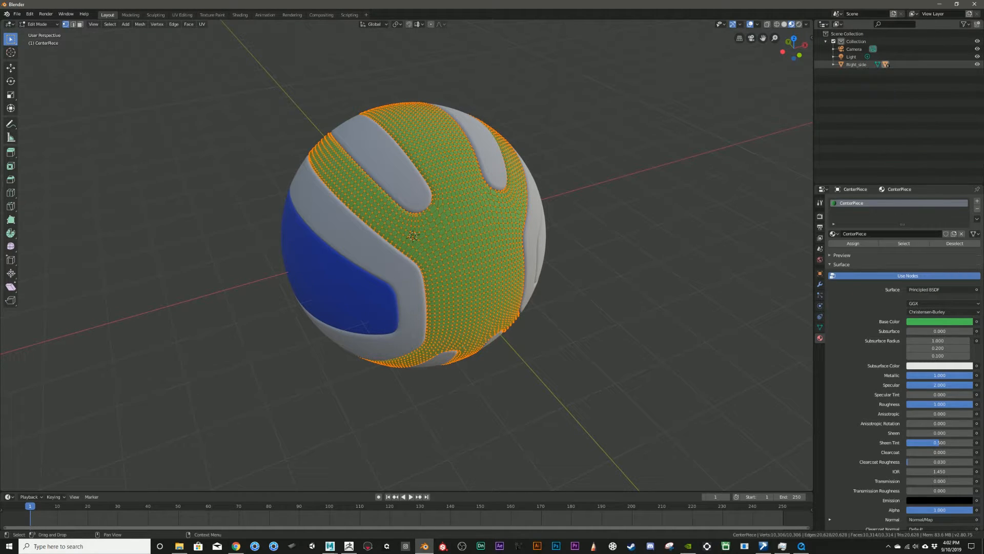
click(841, 72)
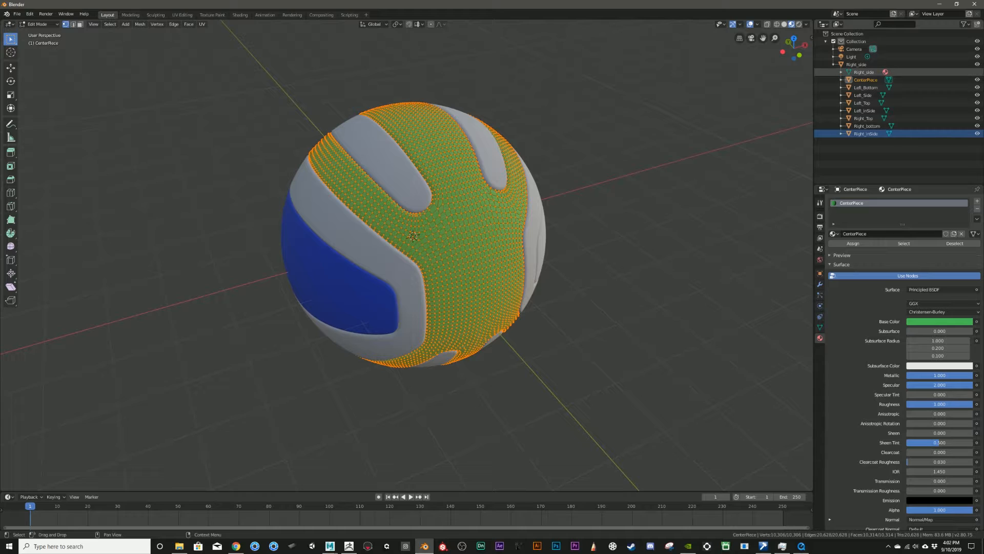
Move CenterPiece, Left_Bottom, Left_Side, Left_Top and Left_inSide out of the Right_side hierarchy into the Scene Collection
drag(866, 80, 840, 151)
drag(865, 80, 855, 165)
drag(863, 80, 851, 133)
click(850, 141)
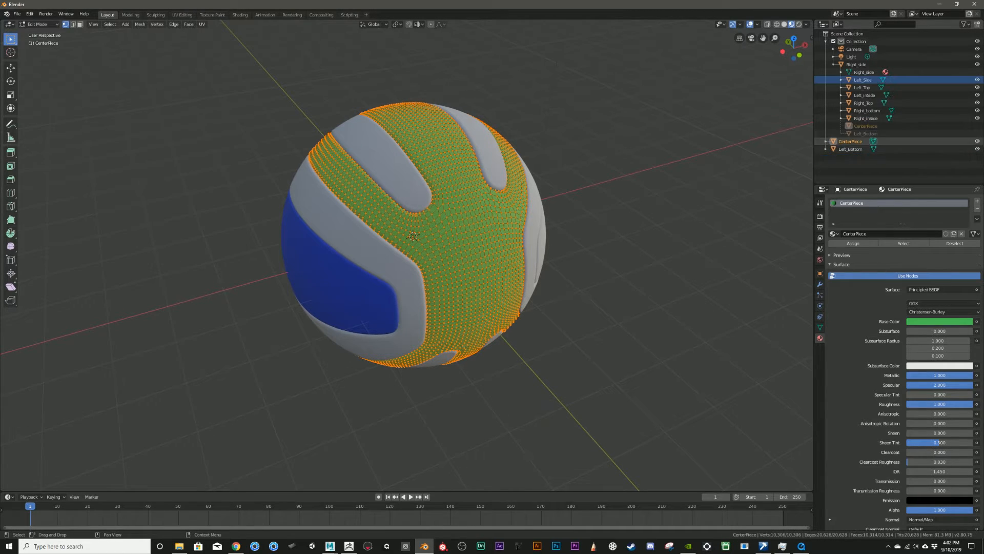
drag(862, 79, 853, 165)
drag(865, 80, 856, 41)
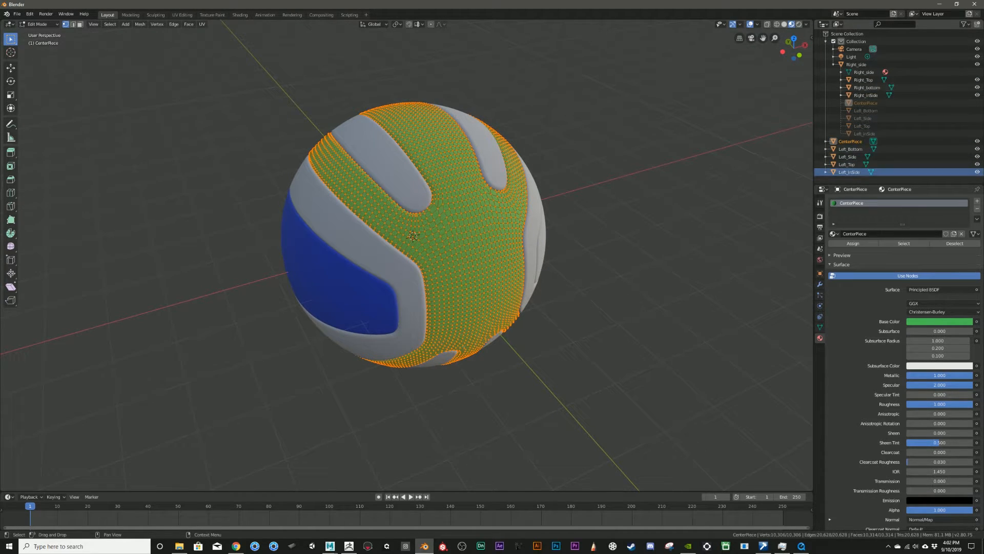
Move Right_Top, Right_bottom and Right_inSide into the Scene Collection and select the dimmed Left_Bottom entry under Right_side
drag(897, 184, 897, 281)
drag(863, 79, 845, 220)
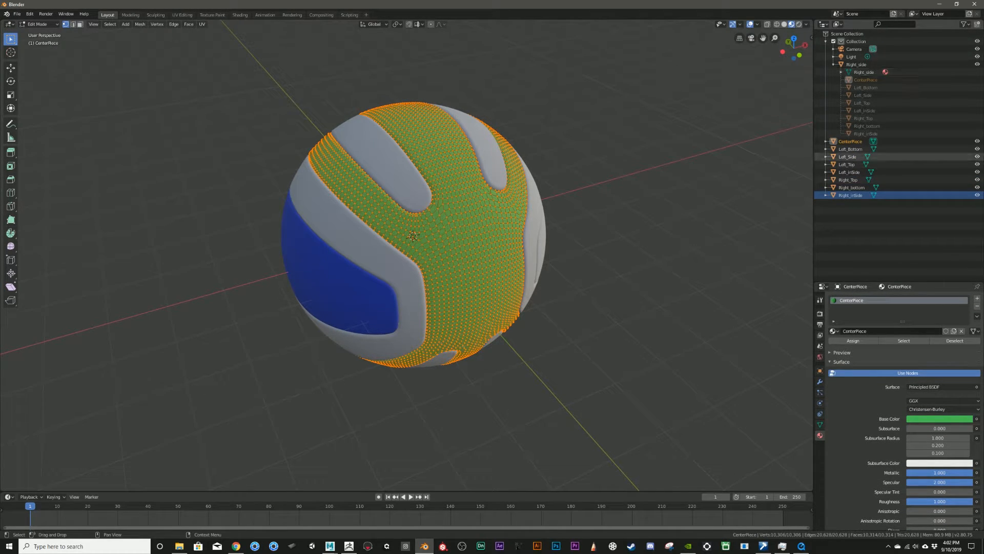
click(865, 88)
mouse_move(865, 87)
mouse_down()
mouse_move(851, 164)
mouse_move(863, 87)
mouse_up()
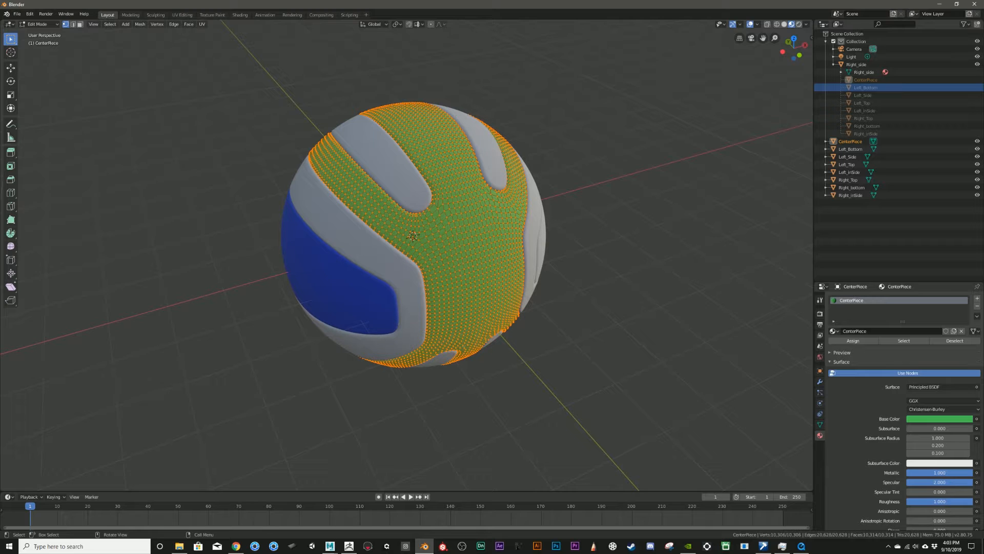
Return to Object Mode and rotate CenterPiece about 72 degrees around the global X axis
mouse_move(413, 236)
middle_down()
mouse_move(430, 220)
mouse_move(416, 237)
middle_up()
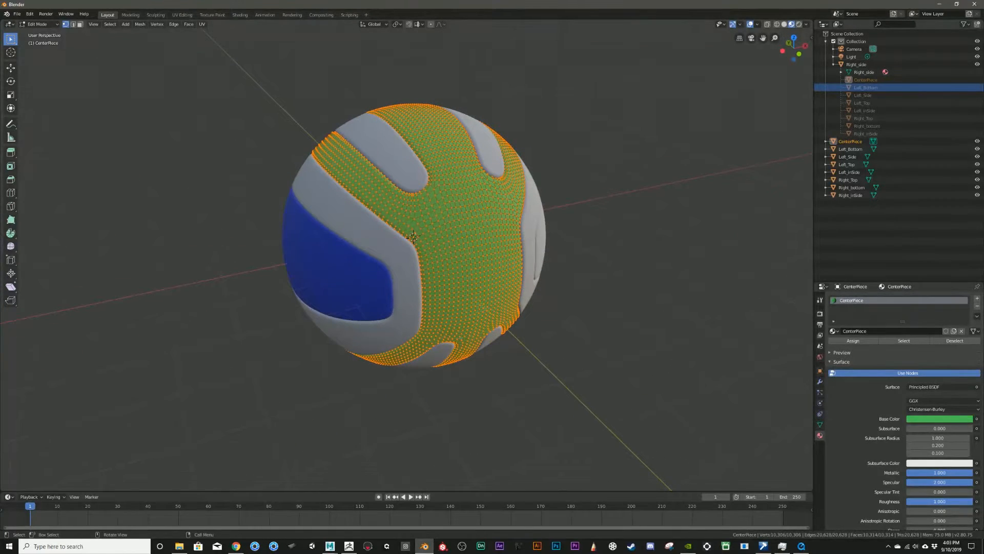
key(Tab)
middle_drag(412, 235, 407, 232)
drag(425, 251, 406, 236)
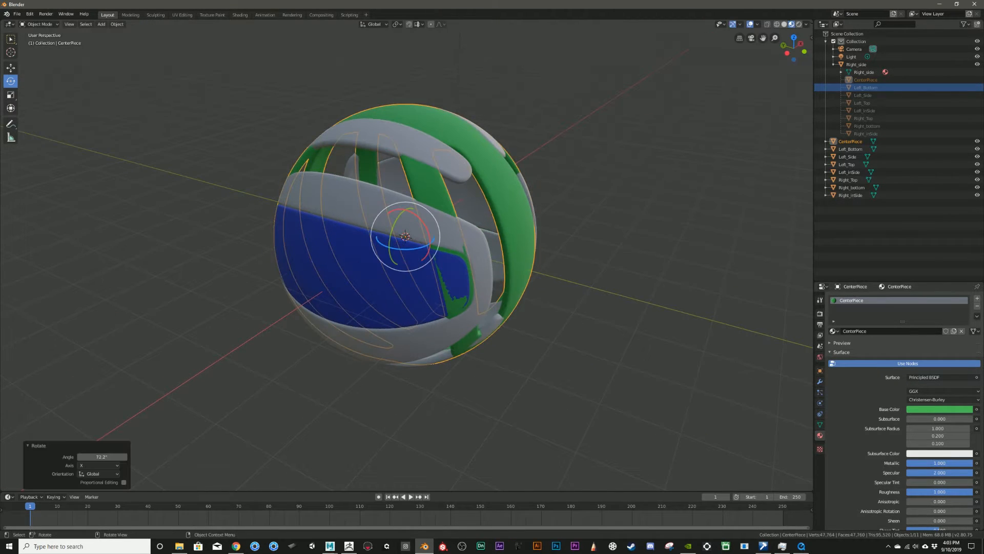
mouse_move(407, 236)
middle_down()
mouse_move(428, 253)
mouse_move(421, 260)
mouse_move(405, 233)
mouse_move(413, 238)
middle_up()
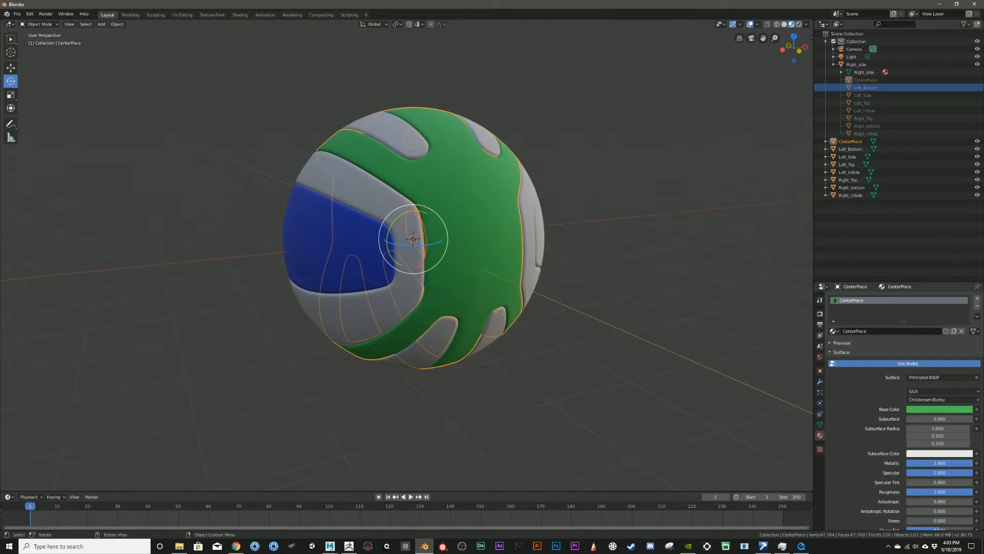
Scale CenterPiece up uniformly by a factor of about 1.6
key(w)
key(s)
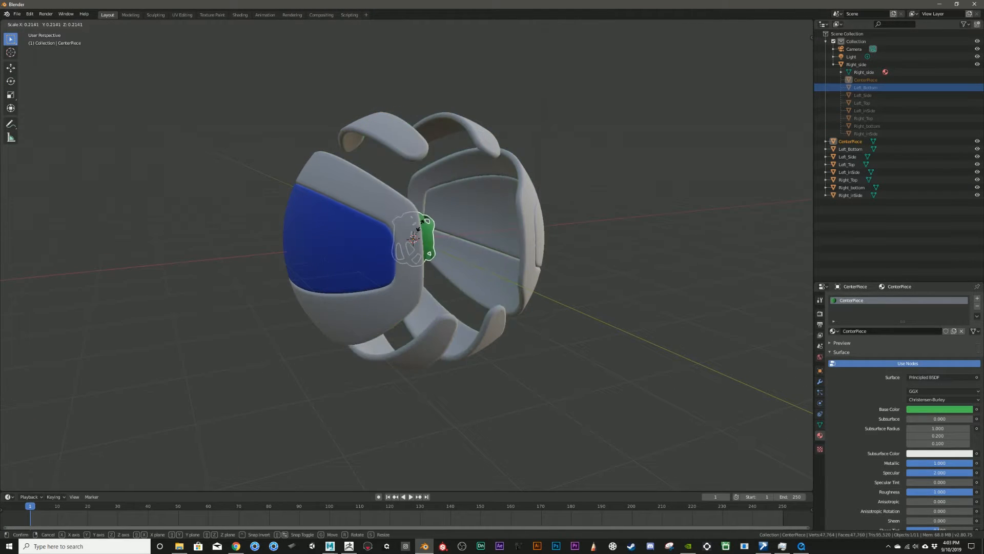
click(485, 161)
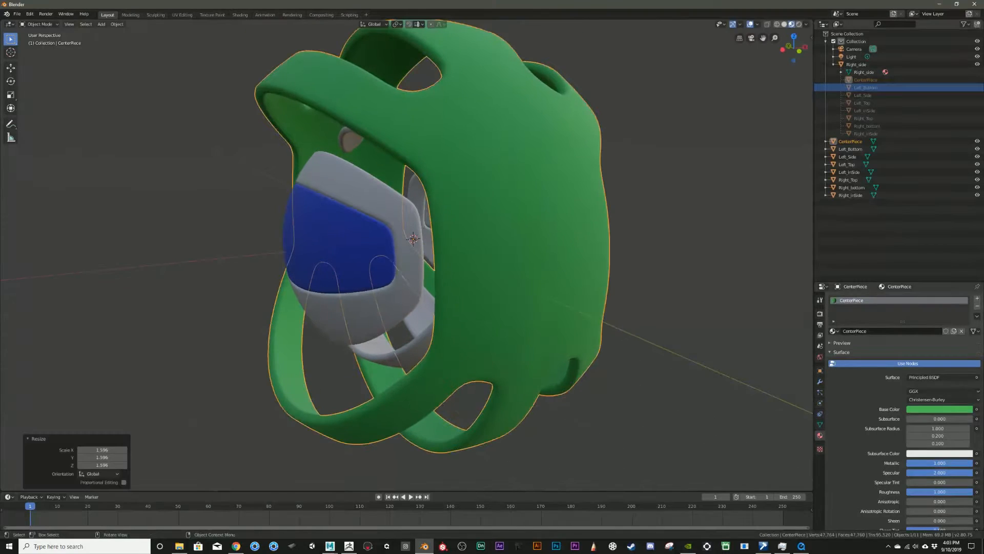
Undo the last scaling of CenterPiece
key(ctrl)
key(ctrl+z)
middle_drag(410, 257, 443, 267)
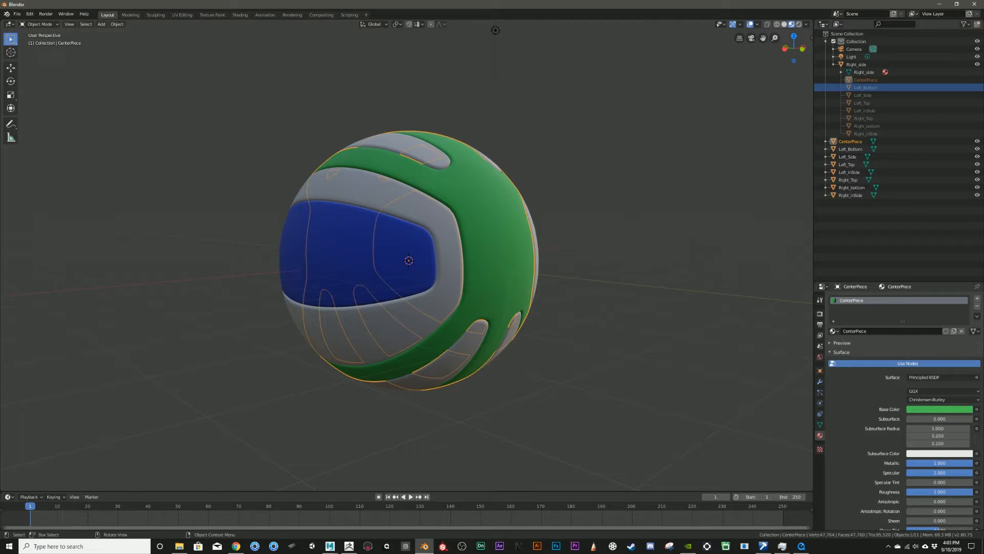
Move CenterPiece about 6.47 m along the global Y axis, out of the sphere
click(11, 81)
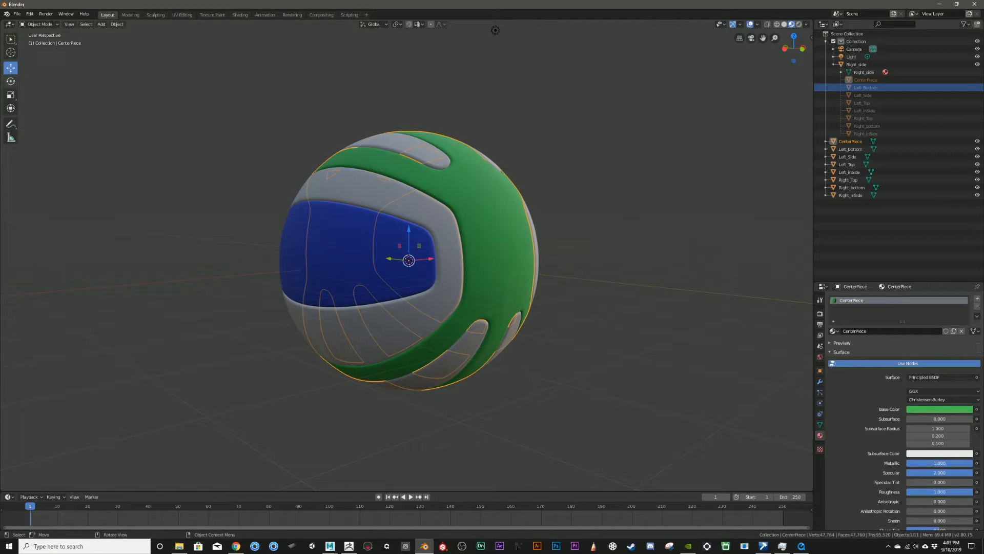
click(10, 68)
drag(390, 258, 228, 256)
middle_drag(228, 257, 356, 184)
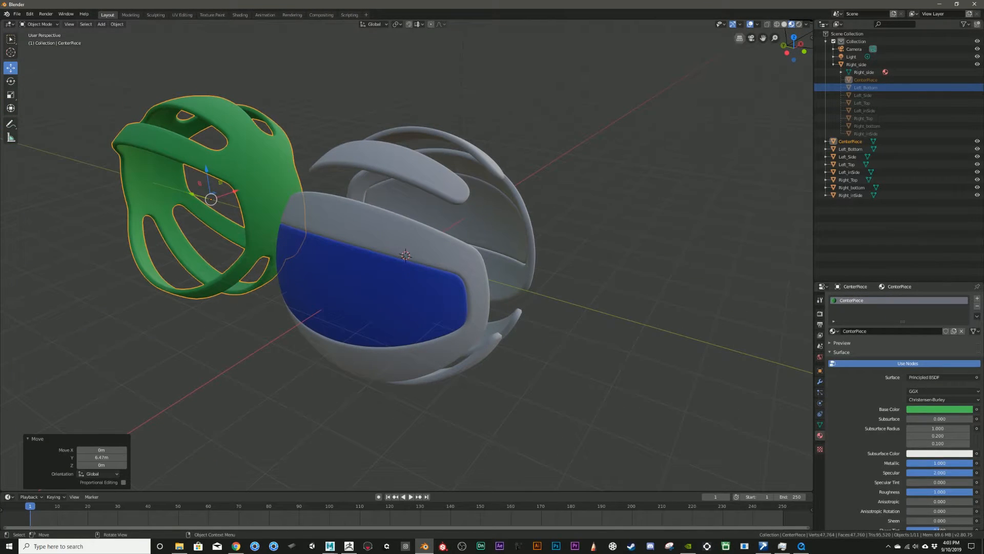
click(757, 24)
click(740, 24)
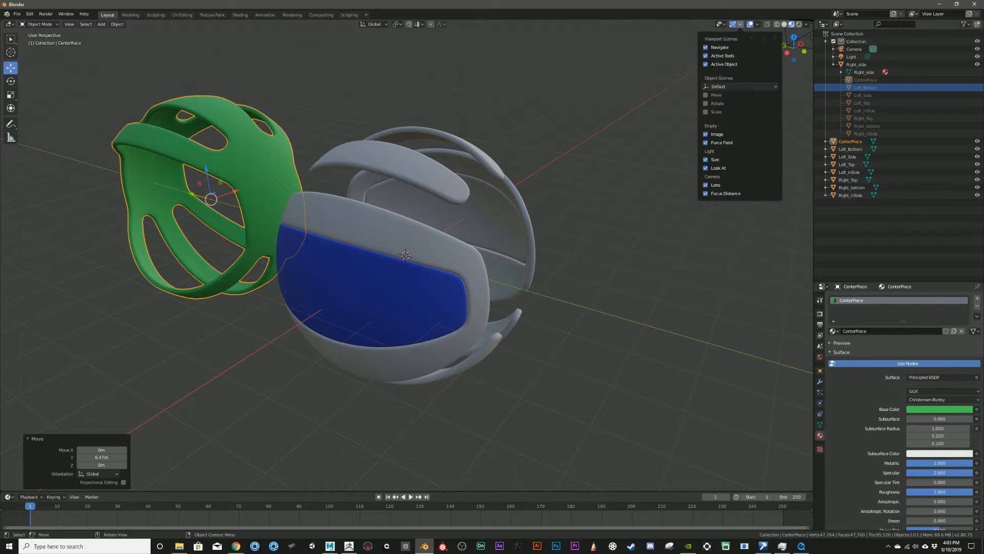
click(605, 174)
Move Right_Top up about 1.17 m along the global Z axis
click(436, 231)
click(410, 162)
drag(405, 224, 406, 164)
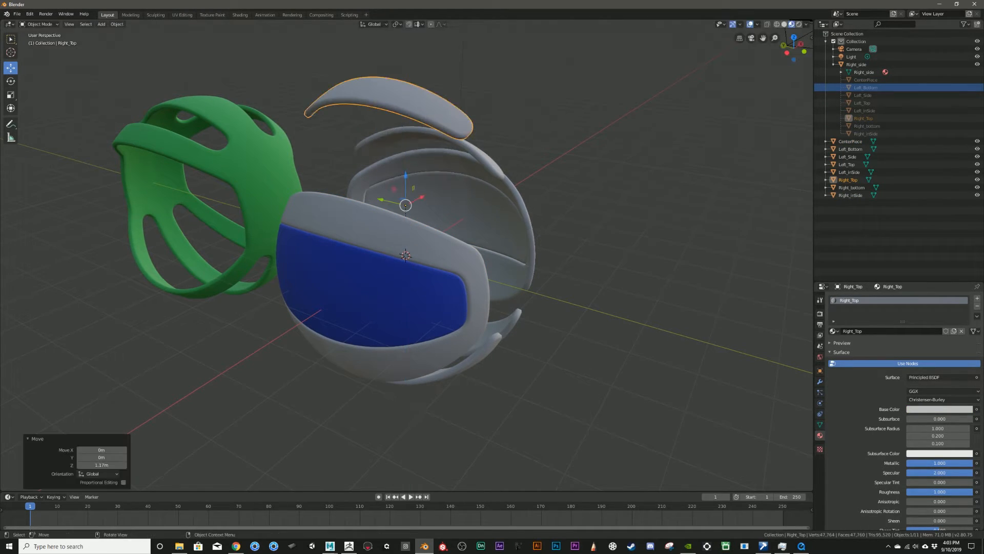
Move Right_inSide down about 2.15 m along the global Z axis
click(389, 213)
drag(405, 220, 405, 310)
middle_drag(406, 255, 492, 240)
Raise Right_inSide about 2.27 m along the global Z axis and shift it freely about 0.43 m in X and -0.27 m in Y
key(g)
key(z)
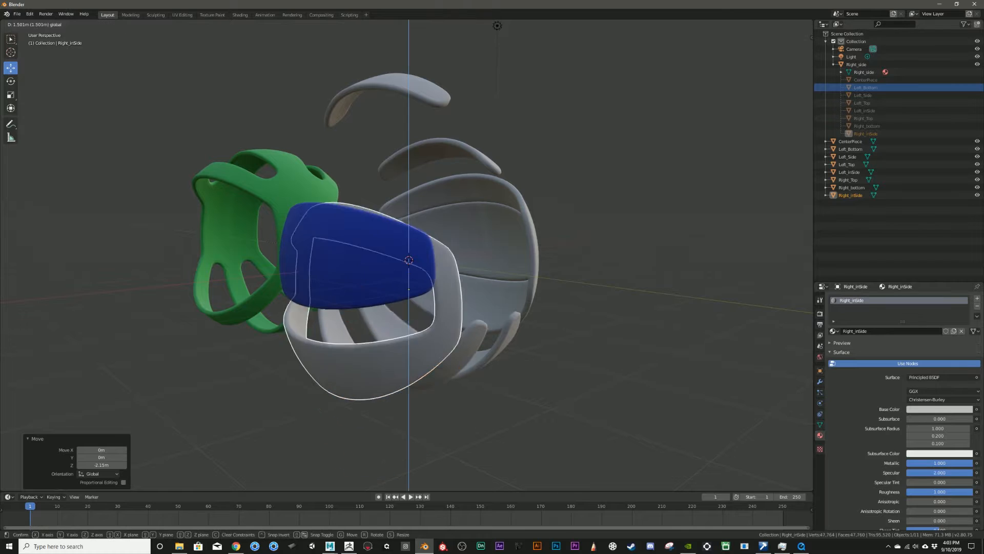
click(409, 246)
mouse_move(409, 246)
middle_down()
mouse_move(462, 256)
mouse_move(410, 254)
middle_up()
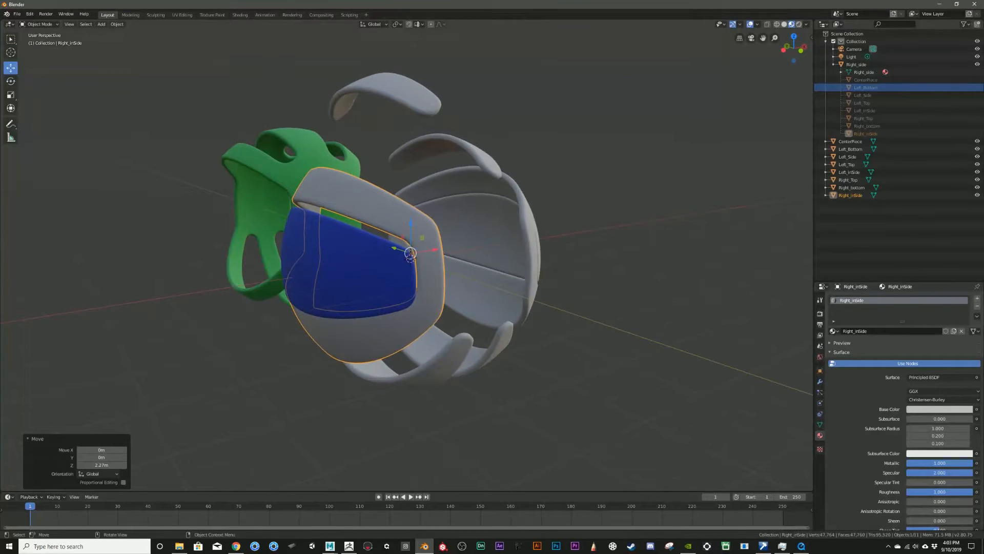
drag(410, 253, 434, 248)
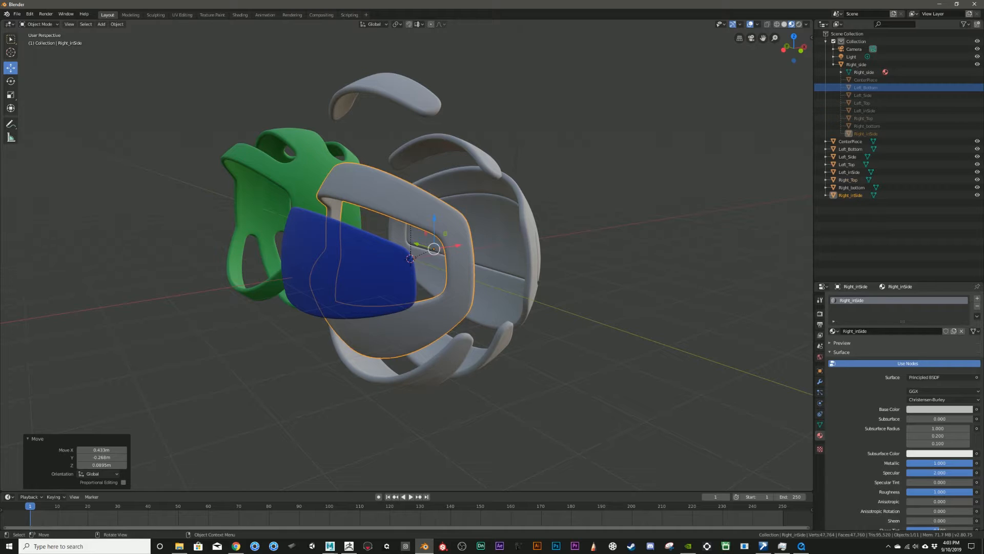
Rotate Right_Top about 6.4 degrees around the global Z axis
click(394, 91)
key(r)
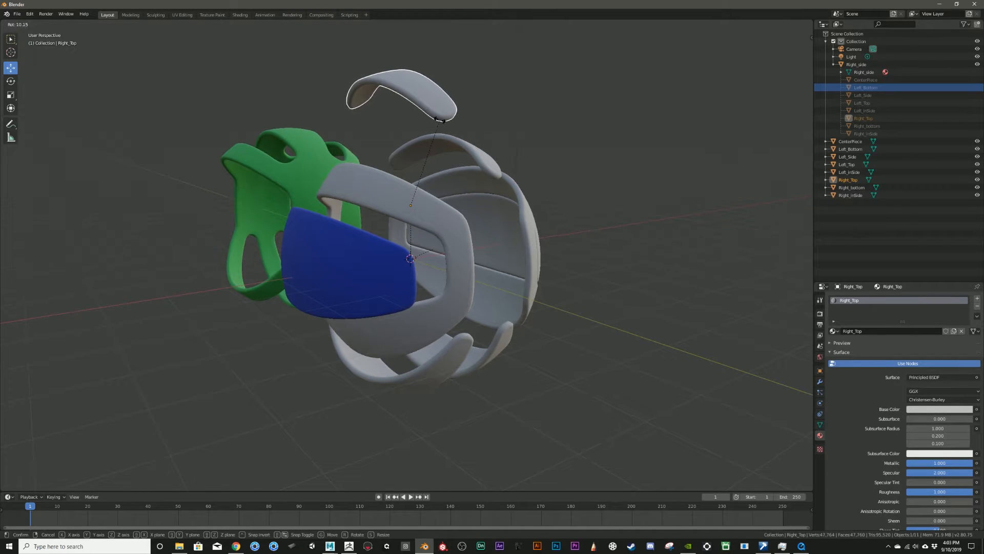
key(x)
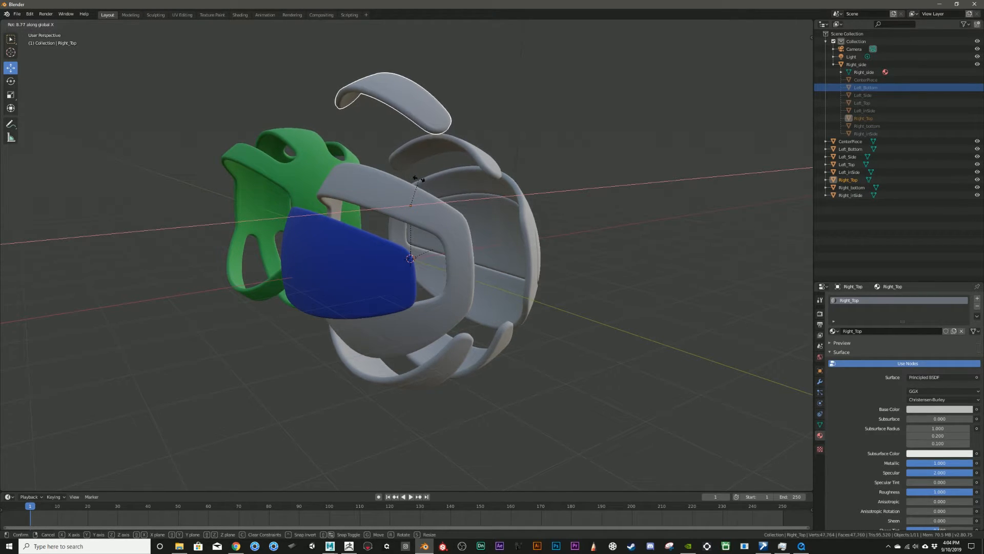
key(z)
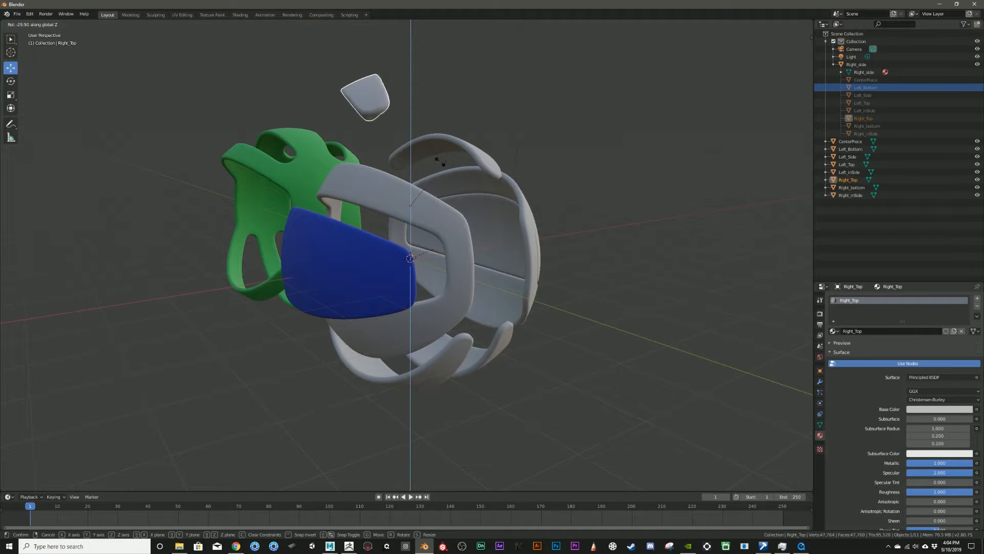
click(412, 169)
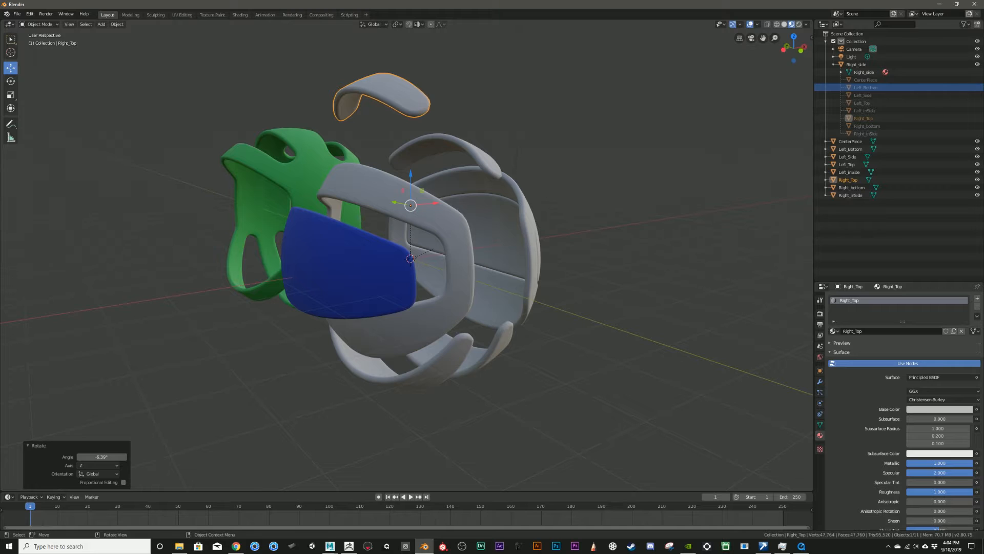
Rotate Right_Top freely with a trackball rotation using the Rotate tool and deselect it
click(11, 81)
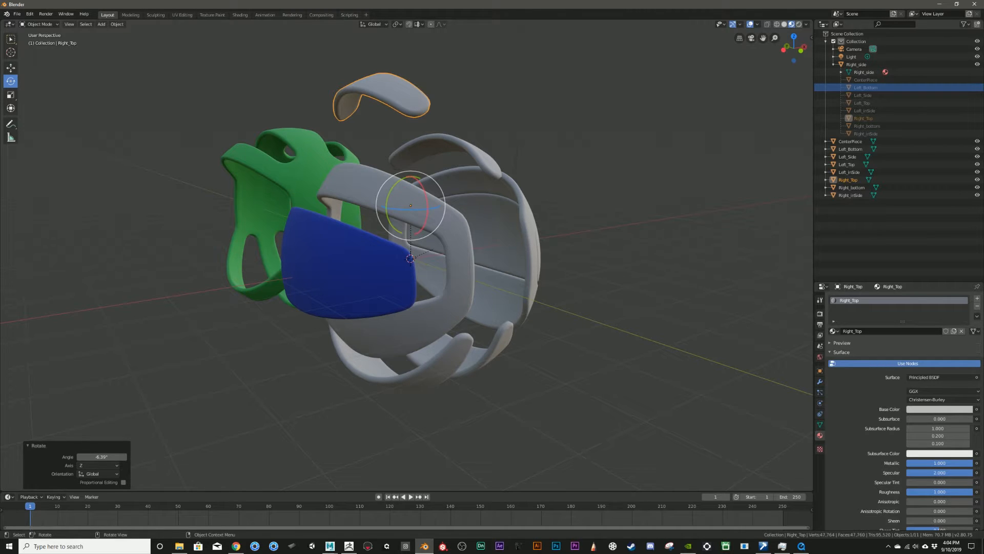
drag(411, 218, 441, 220)
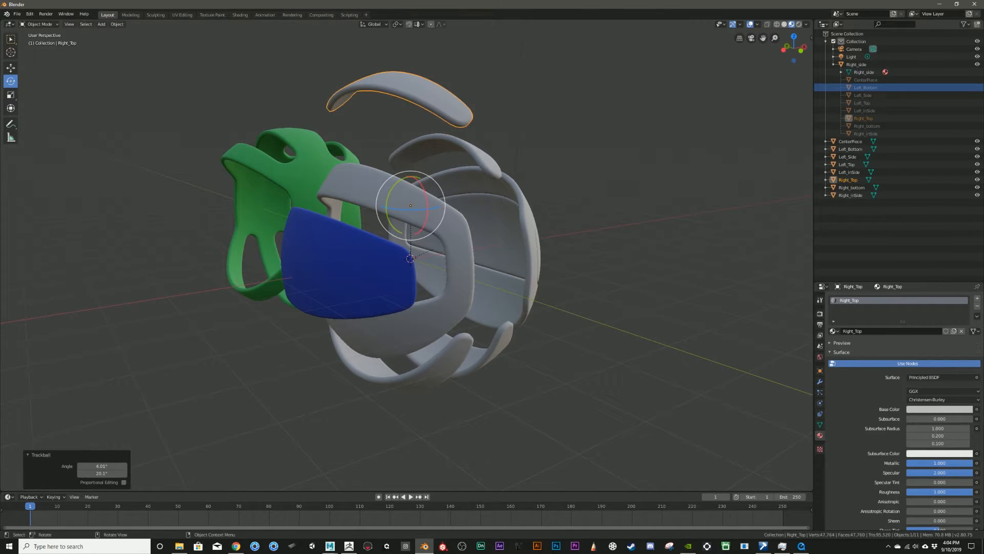
click(574, 159)
click(499, 293)
Move CenterPiece back along the global Y axis into the sphere, fine-tuning its position by about 0.1 m
click(310, 187)
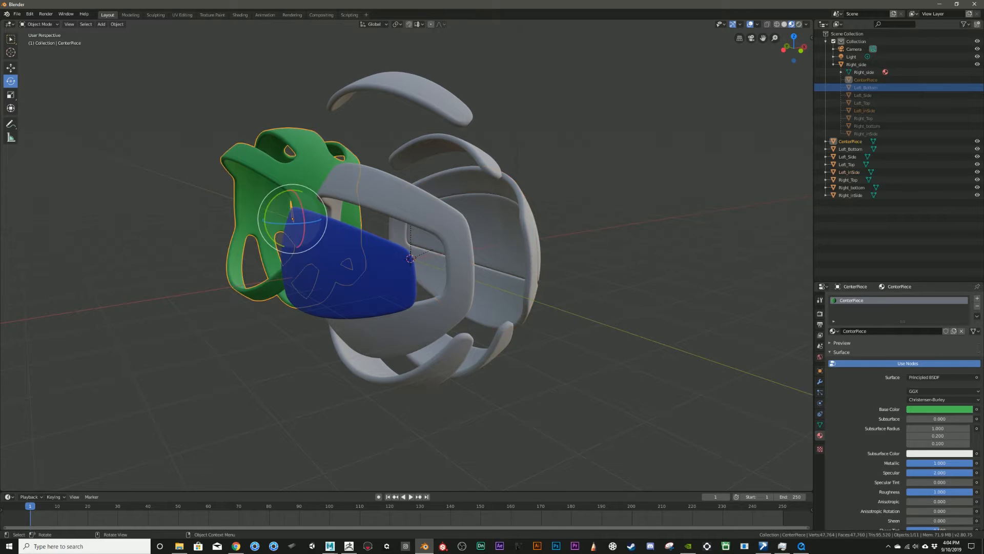
middle_drag(313, 185, 377, 185)
click(10, 39)
drag(85, 246, 368, 256)
mouse_move(368, 256)
middle_down()
mouse_move(349, 287)
mouse_move(261, 289)
mouse_move(216, 328)
mouse_move(387, 258)
mouse_move(377, 262)
middle_up()
mouse_move(360, 261)
mouse_down()
mouse_move(345, 261)
mouse_move(355, 261)
mouse_up()
middle_drag(355, 261, 256, 302)
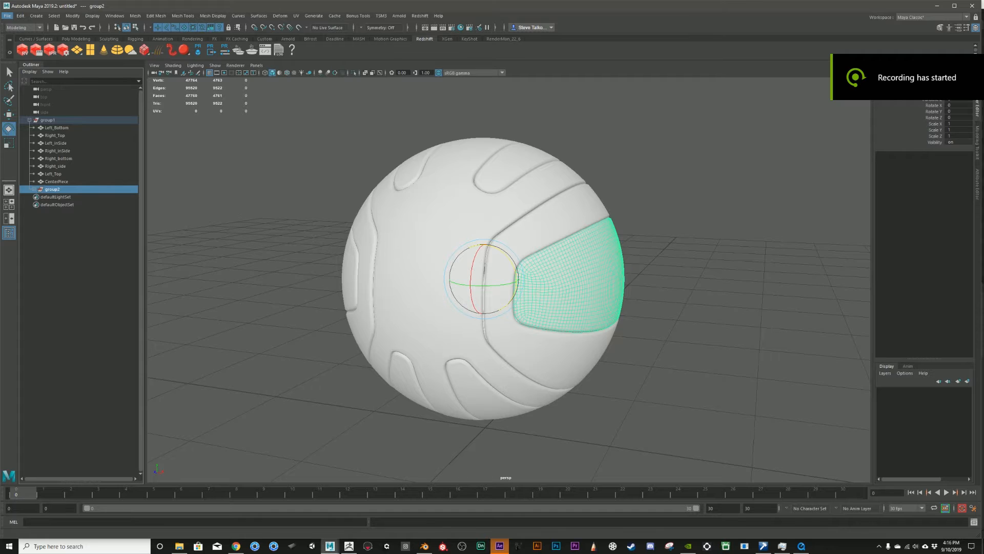
In Maya, reorder the children of group1 by placing CenterPiece below Right_inSide and group2 below Left_inSide
click(708, 205)
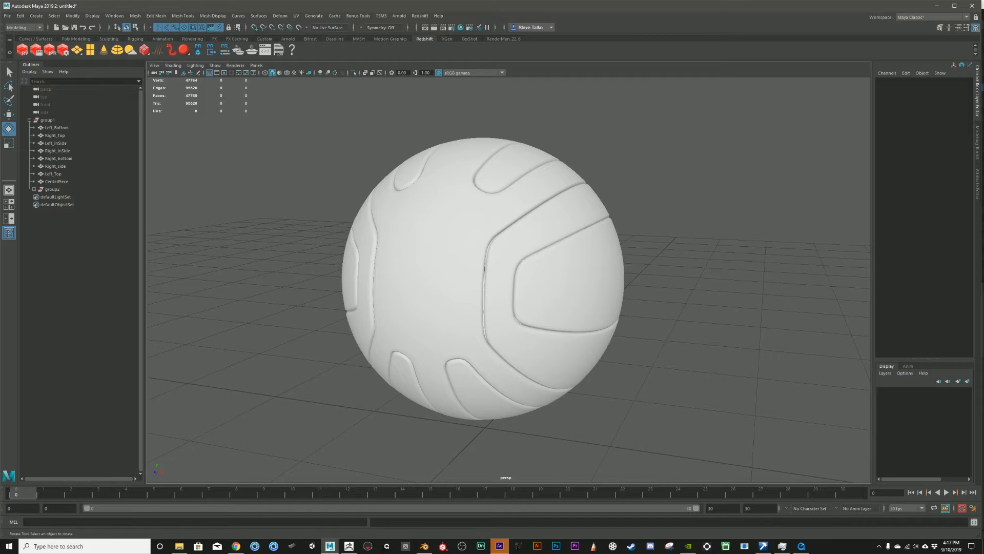
click(56, 181)
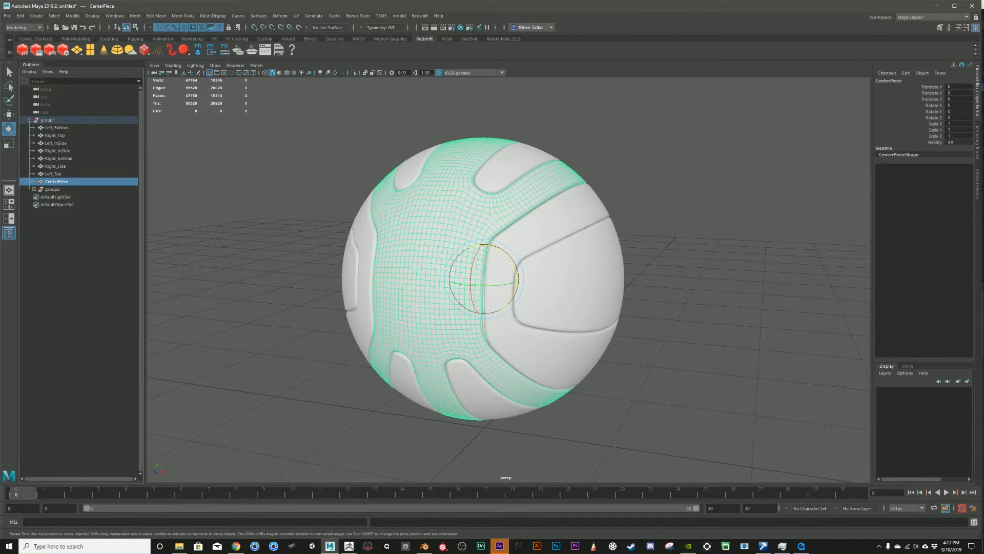
middle_drag(56, 181, 56, 154)
click(53, 189)
middle_drag(53, 189, 54, 148)
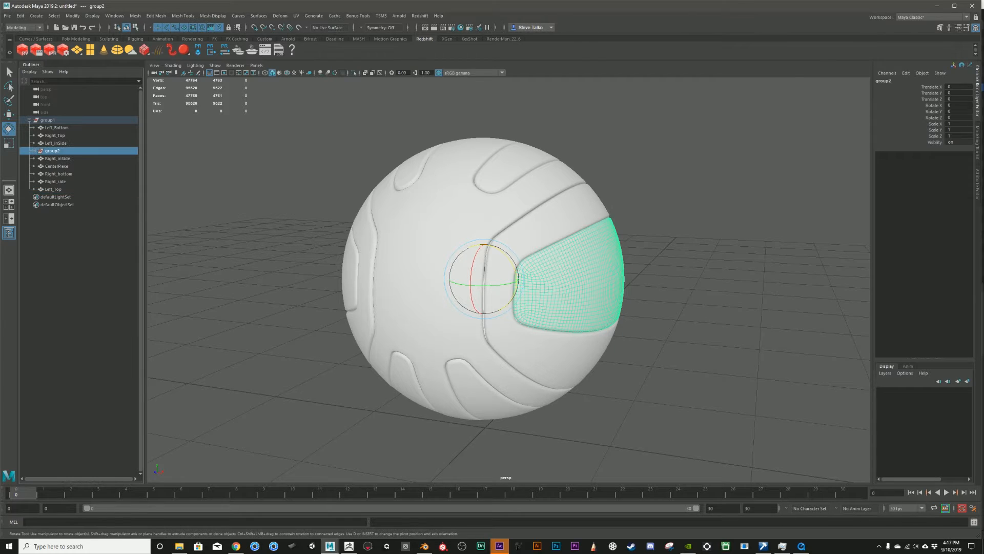
Move Right_bottom into group2 and rotate the group about 23 degrees around the Z axis
click(34, 151)
click(58, 182)
middle_drag(57, 181, 54, 150)
click(52, 150)
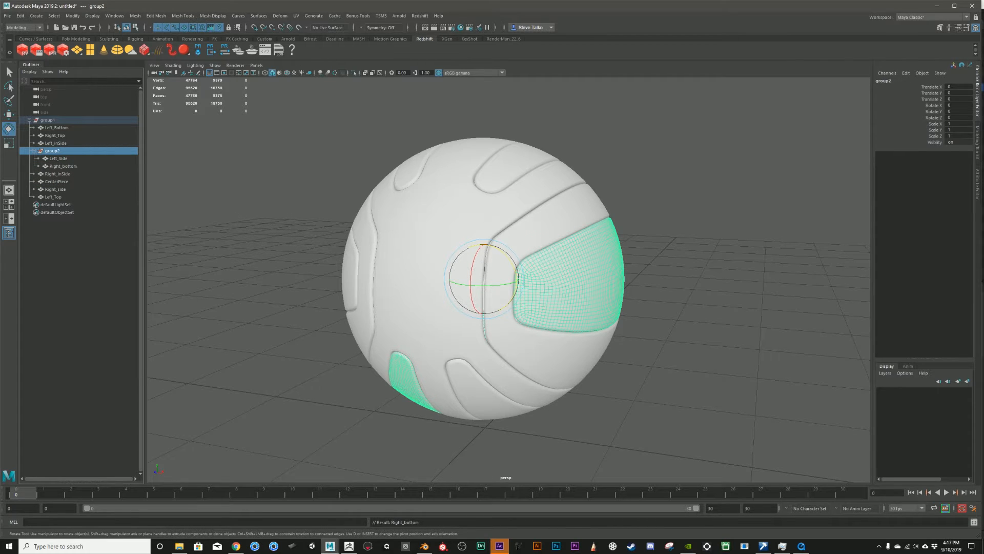
drag(515, 270, 507, 252)
Undo the rotation of group2 and the move of Right_bottom into it
key(ctrl+z)
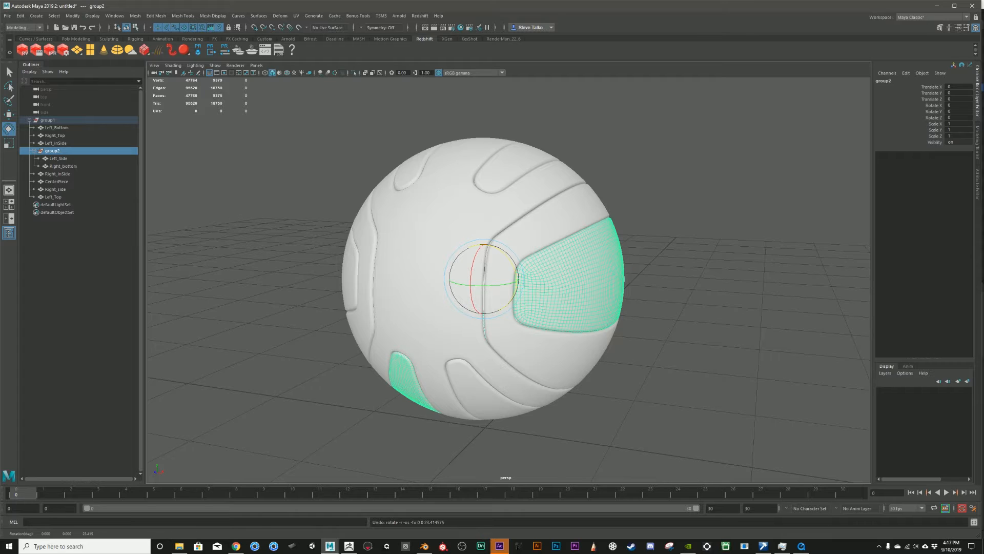
key(ctrl+z)
key(ctrl+z)
key(ctrl+z)
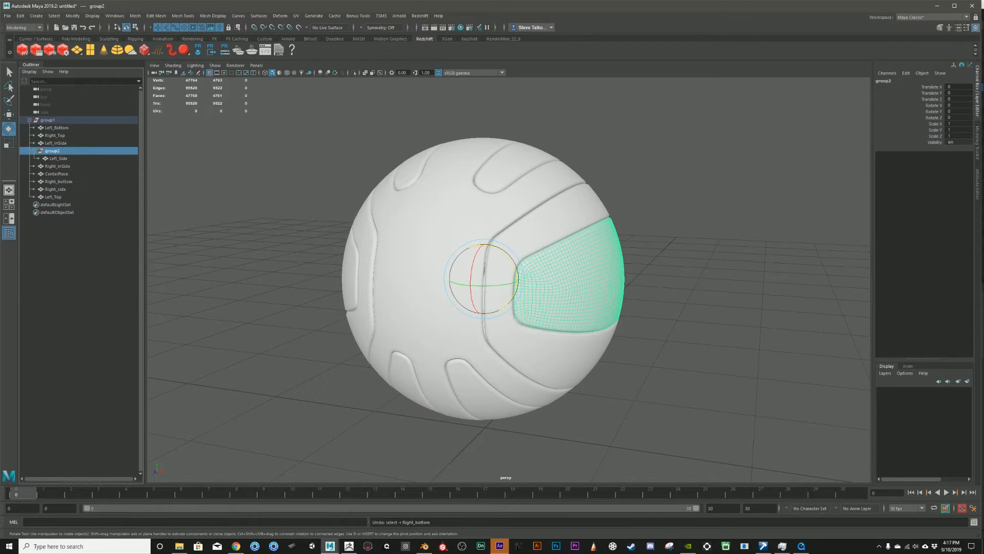
key(q)
key(ctrl+shift+s)
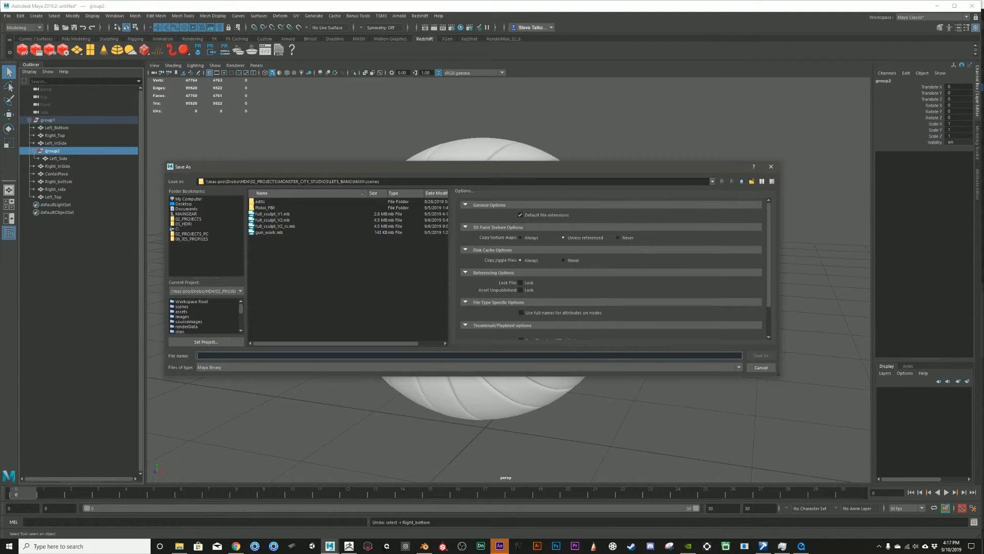
key(Escape)
key(e)
Collapse group2 and move it to the end of group1, below Left_Top
click(33, 150)
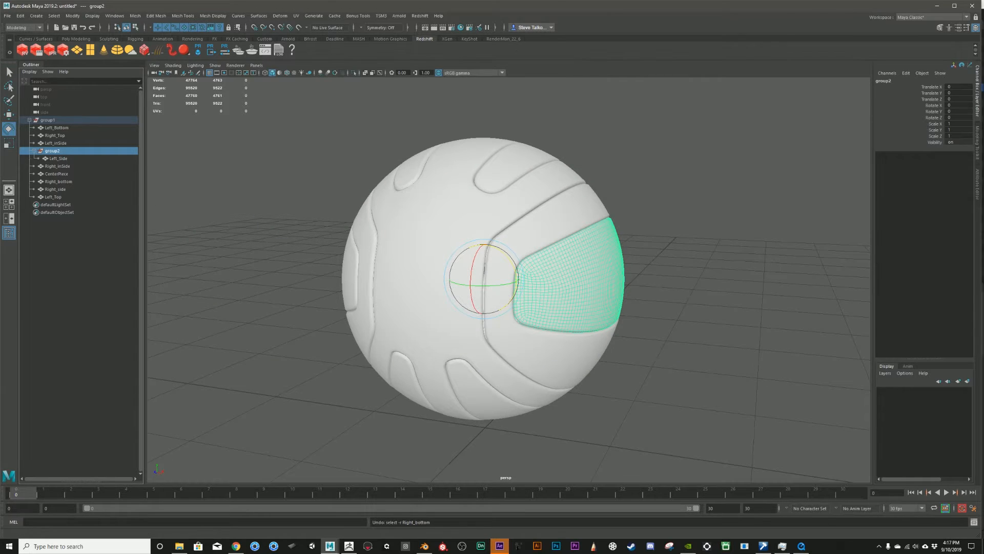
middle_drag(52, 151, 54, 193)
click(62, 241)
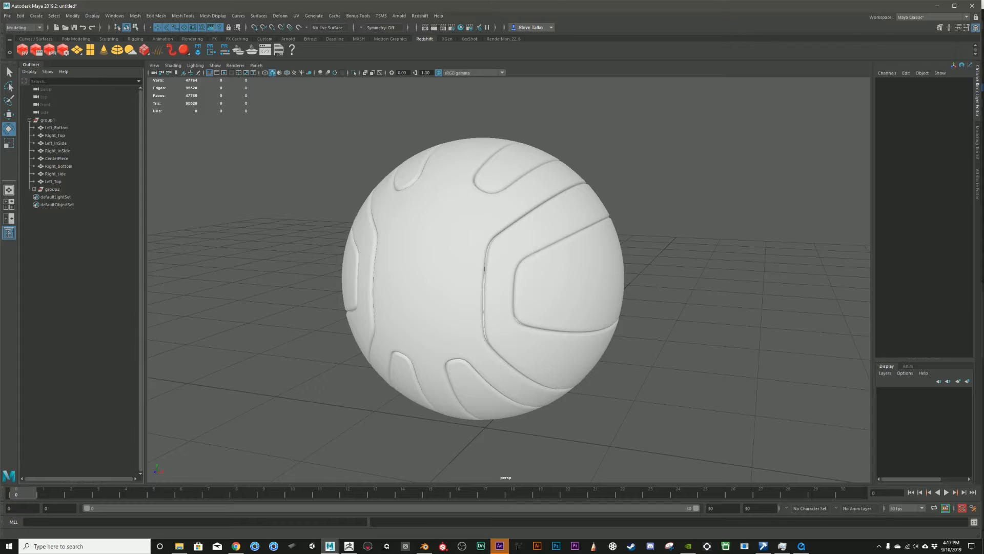
Select group1 as a whole, followed by individual pieces such as CenterPiece, Left_inSide and Left_Side, to examine how grouped objects select
click(47, 120)
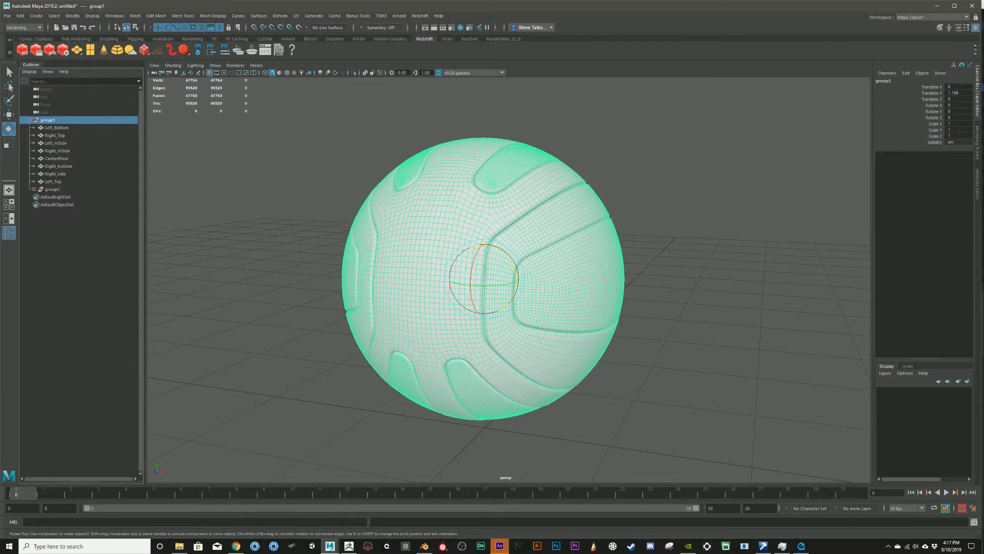
click(277, 194)
click(428, 256)
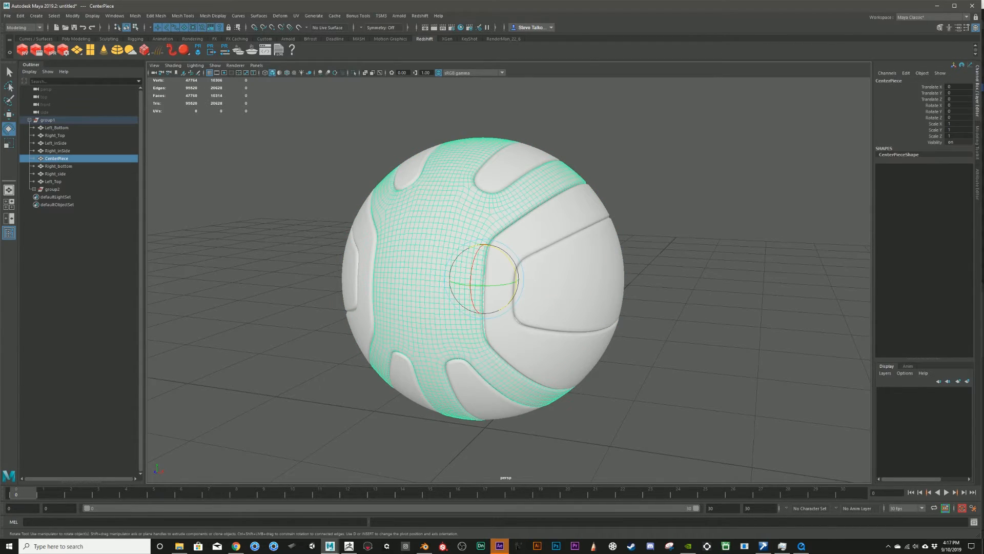
click(508, 168)
click(548, 223)
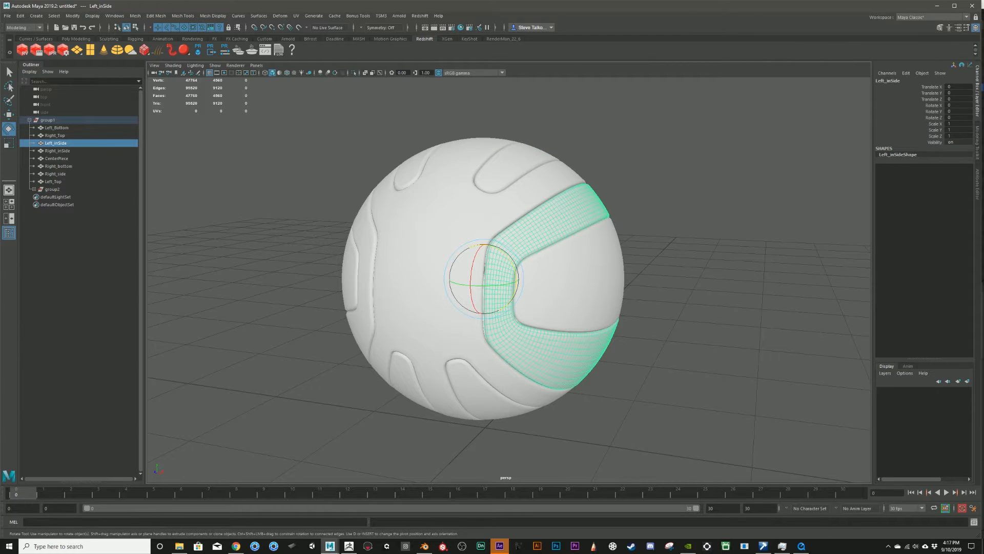
click(566, 279)
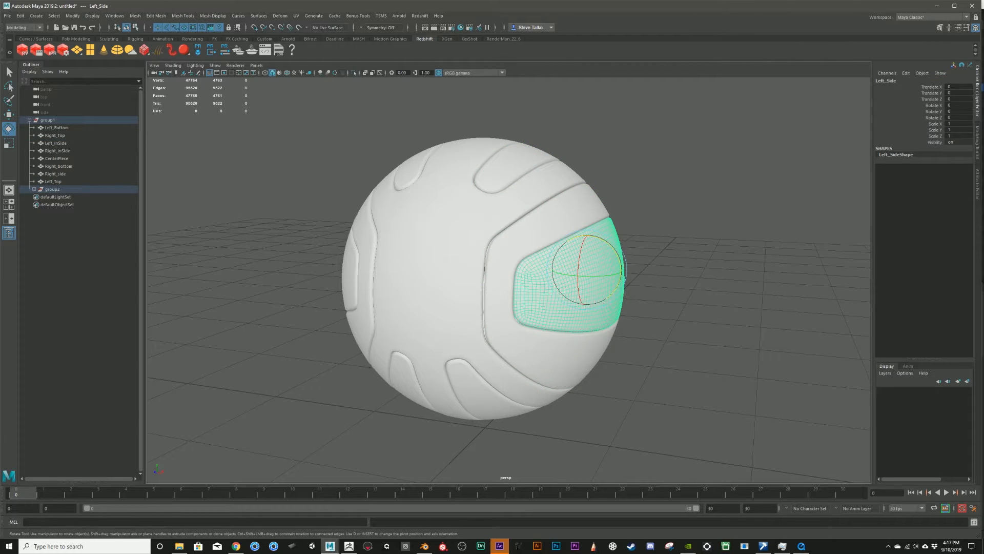
Select further pieces around the sphere one by one, ending with Left_inSide, to examine their individual selection within the group
click(352, 274)
shift+click(410, 272)
click(414, 167)
click(510, 169)
alt+drag(510, 170, 484, 174)
click(446, 225)
click(515, 243)
alt+drag(515, 243, 501, 228)
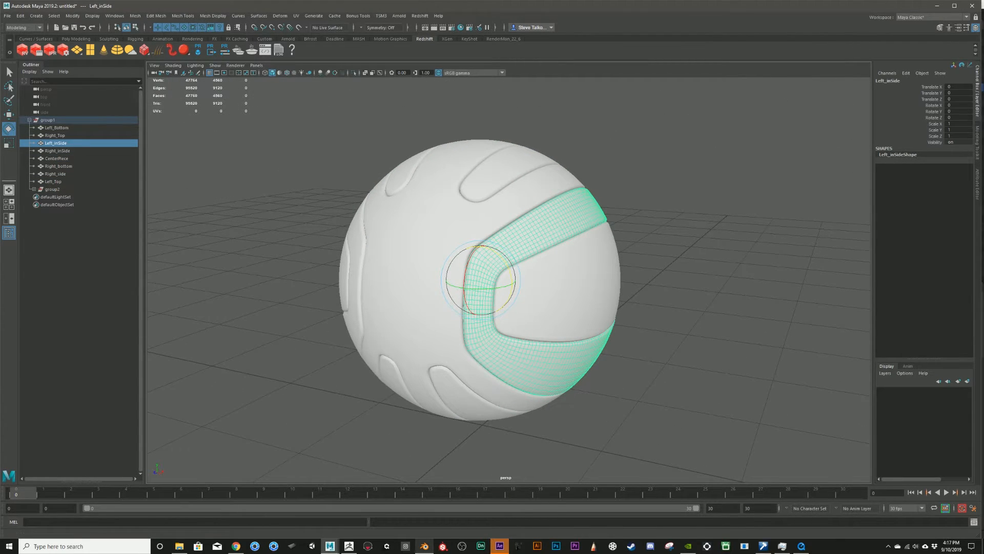
Switch to Blender, display CenterPiece's transform values, deselect all objects and view the sphere from its other side
click(425, 546)
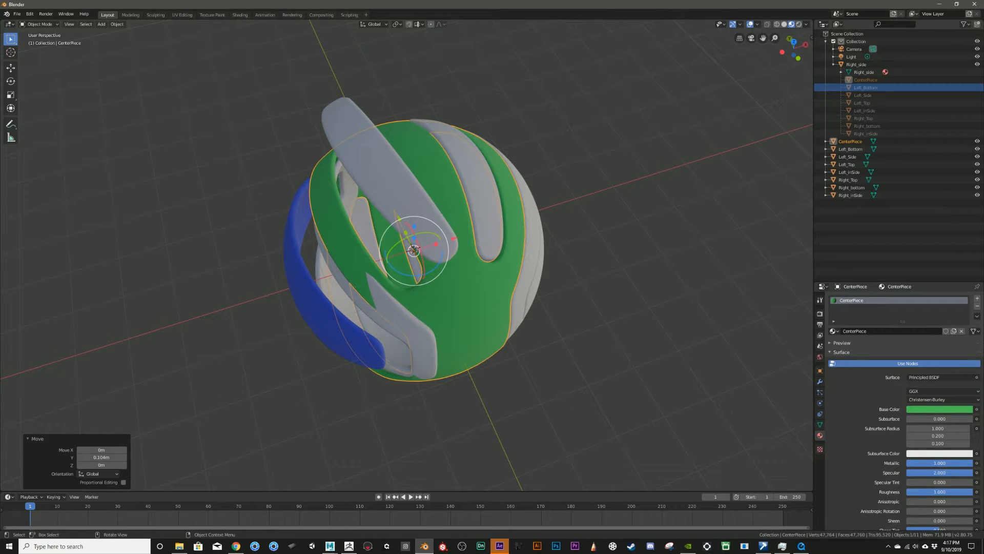
key(n)
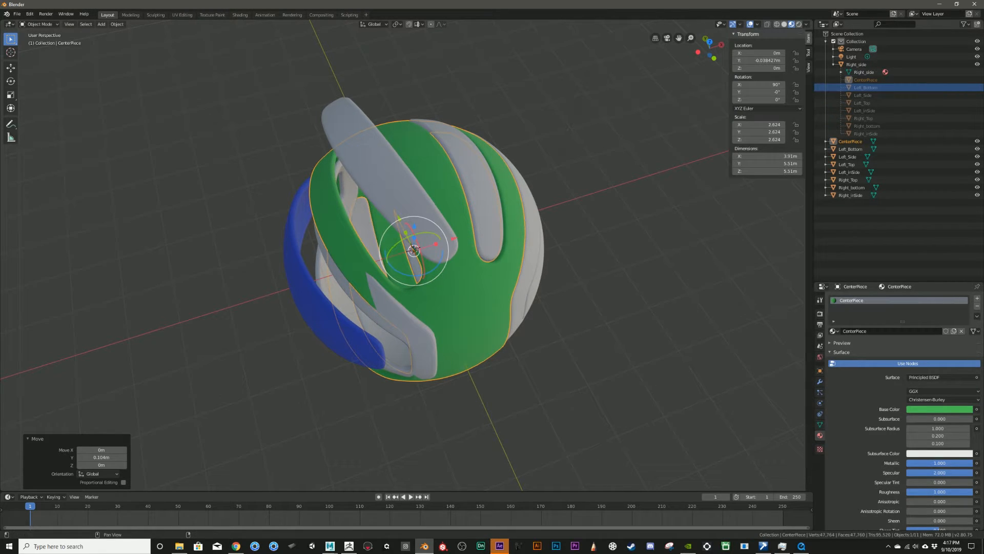
key(alt+a)
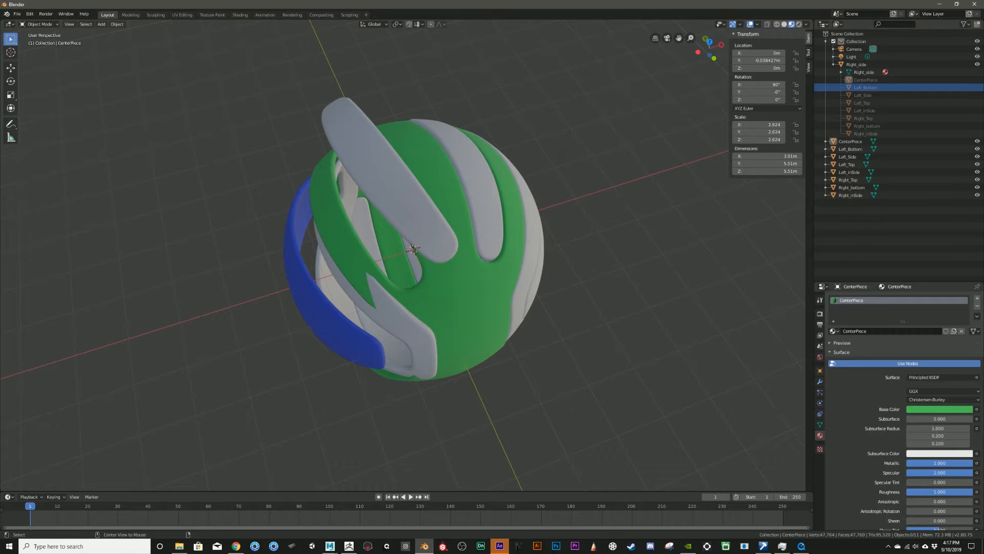
alt+drag(461, 287, 367, 241)
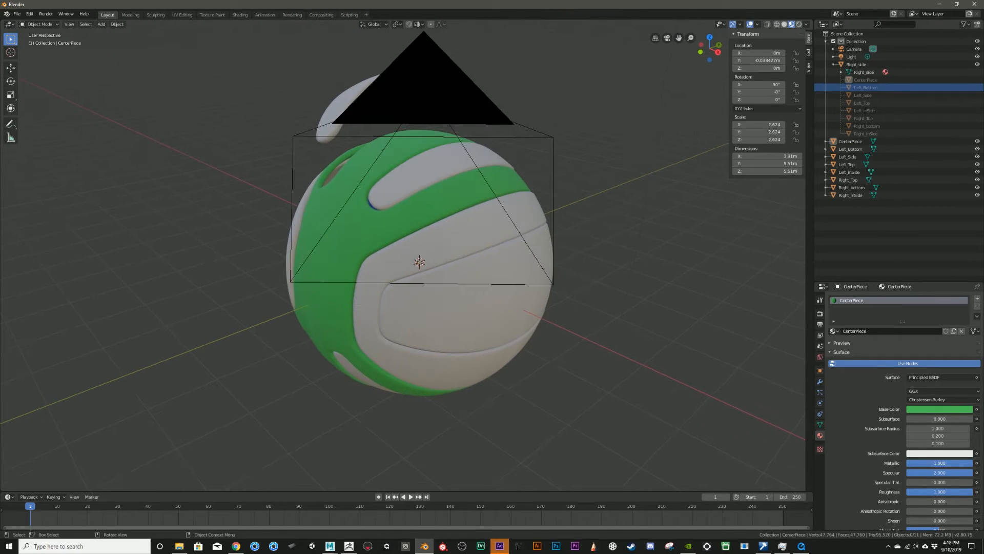
middle_drag(410, 267, 370, 269)
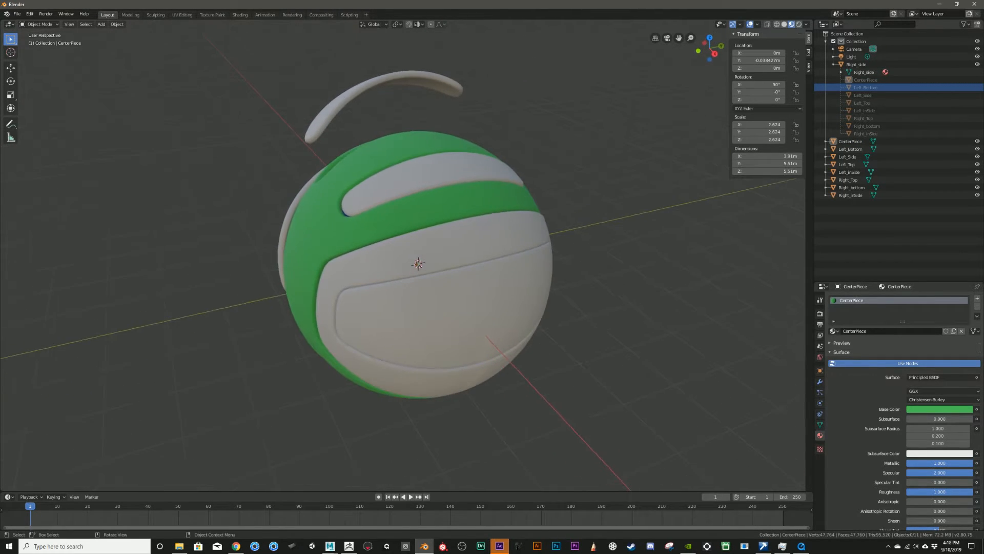
Move the Left_inSide piece about 2.26 m outward from the sphere along the global X axis
click(370, 269)
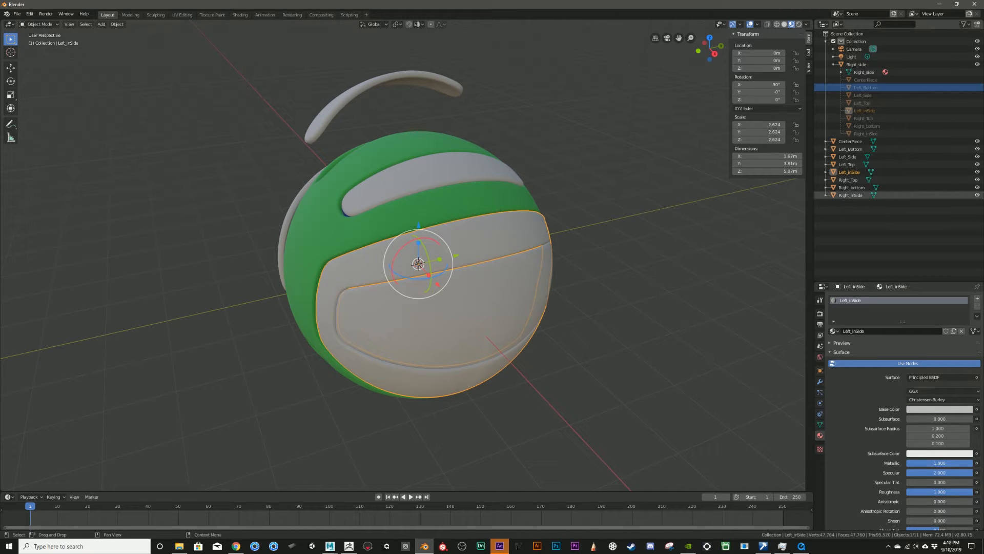
middle_drag(418, 263, 389, 272)
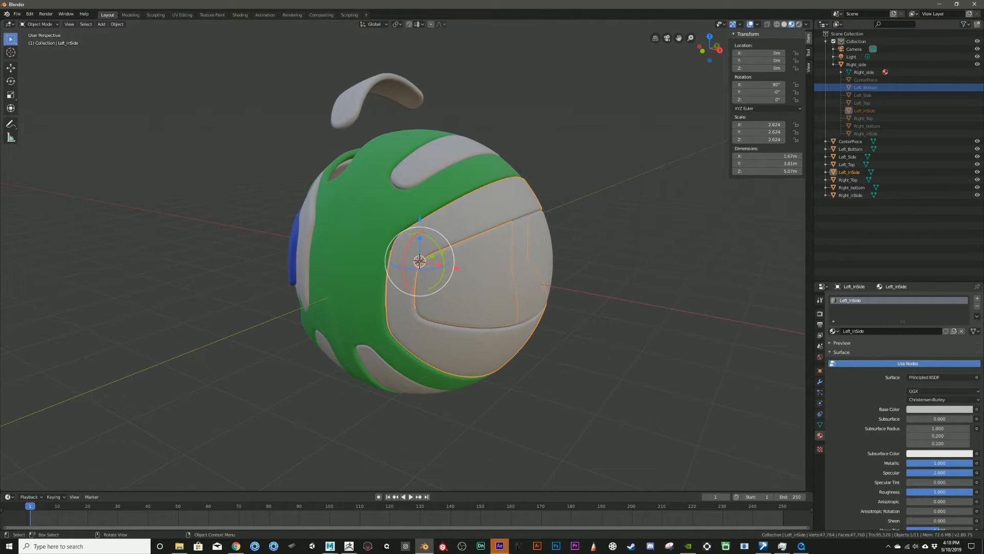
key(g)
key(x)
click(494, 277)
middle_drag(487, 271, 518, 267)
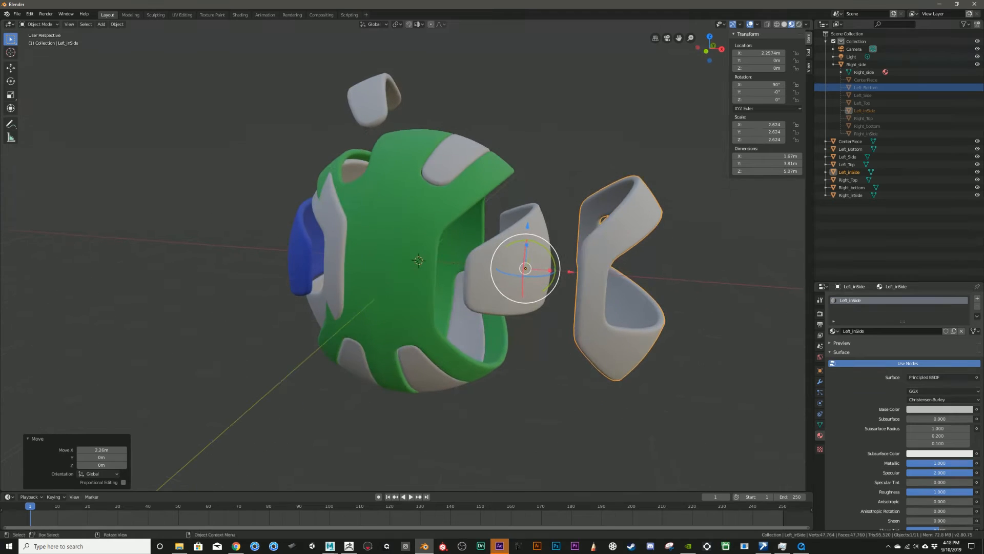
Set the Left_Side piece's scale to 0.99 on all three axes
click(512, 264)
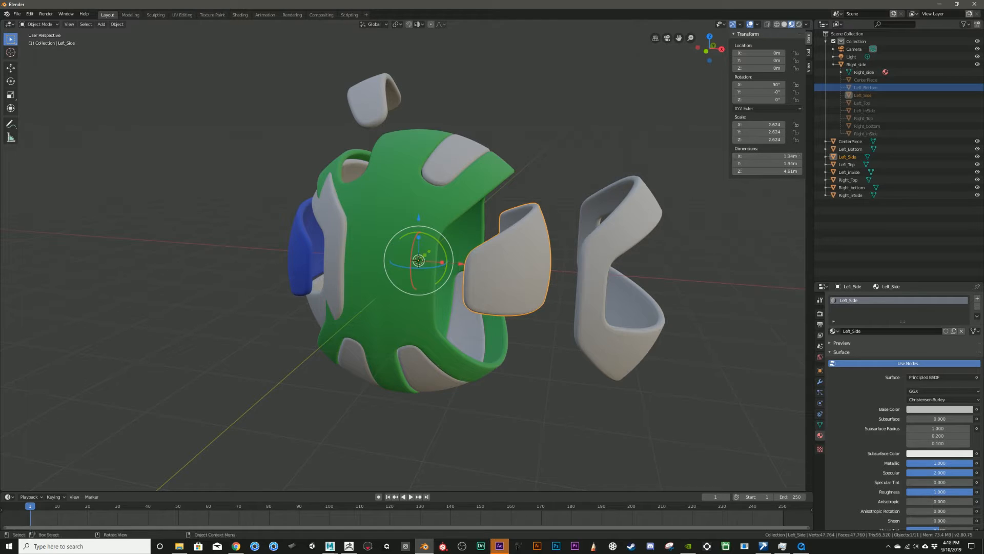
drag(759, 124, 758, 139)
drag(760, 140, 759, 140)
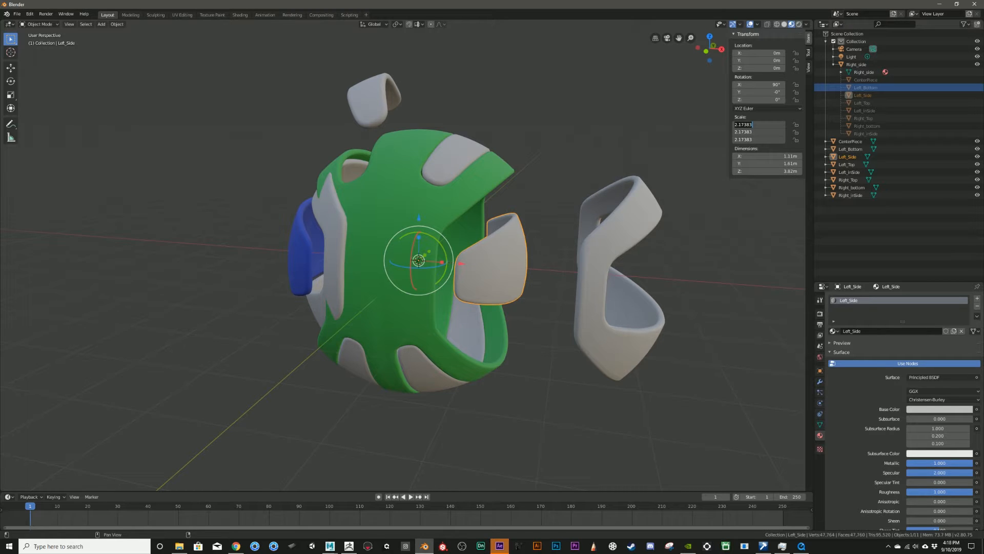
text(1)
key(Return)
text(0.99)
key(Return)
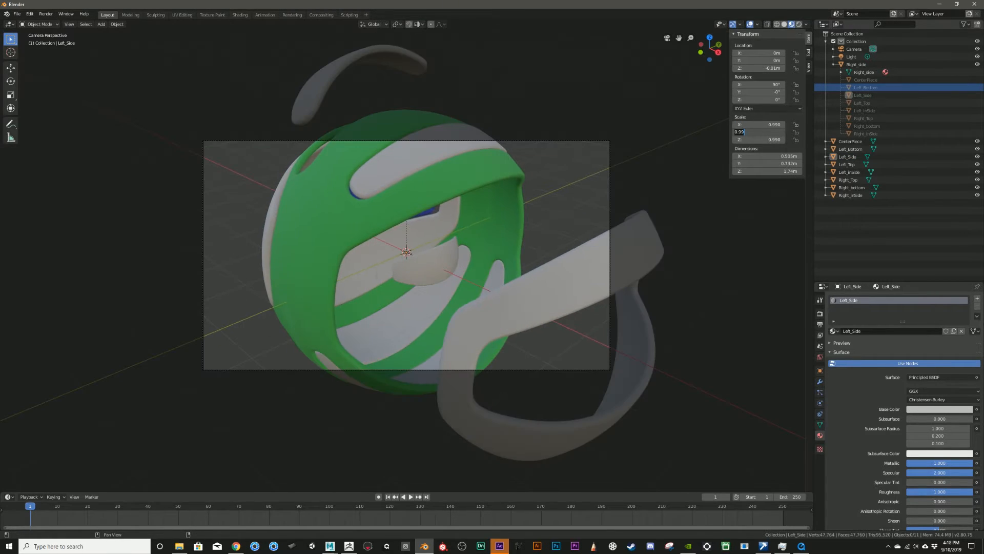
key(Return)
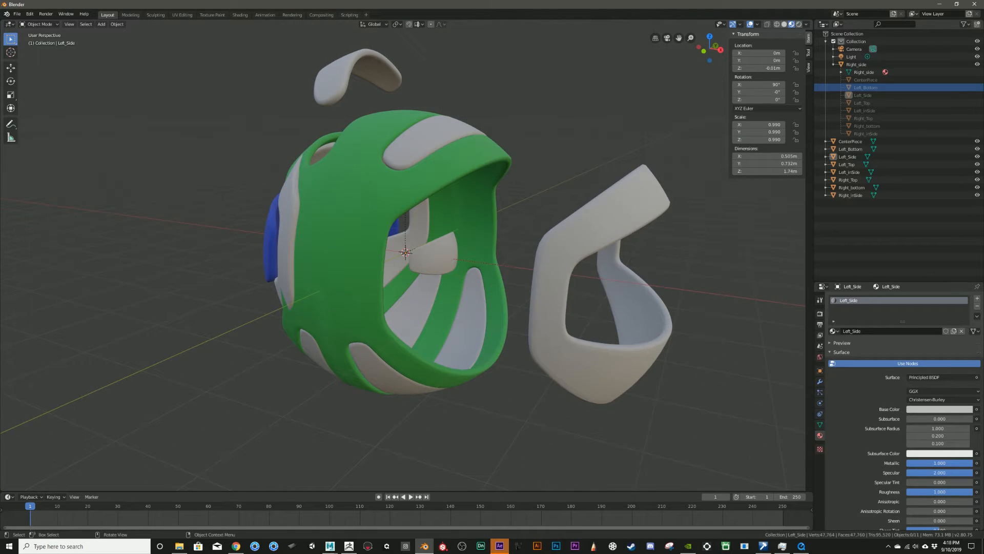
Start a new General scene and discard the unsaved changes
click(17, 14)
click(17, 14)
mouse_move(31, 22)
click(100, 22)
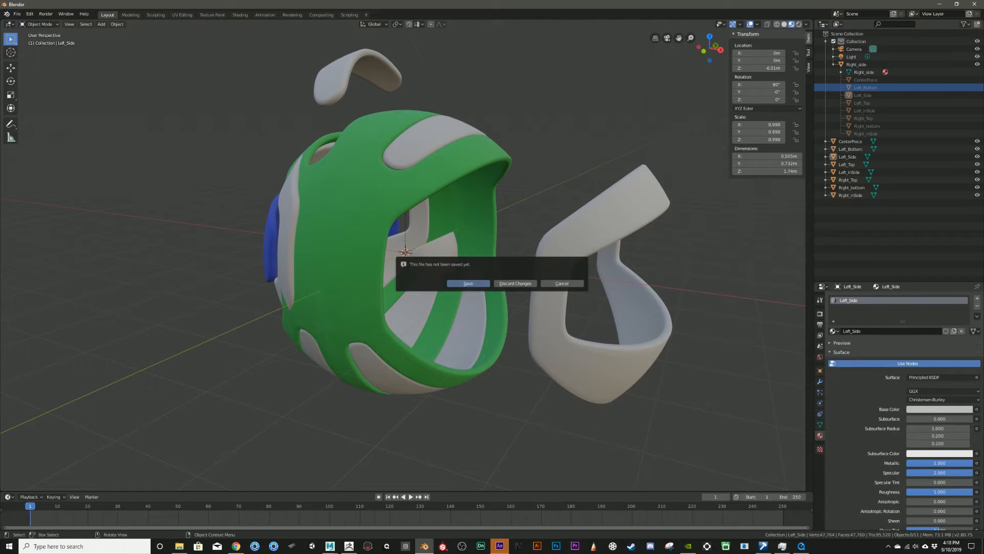
click(515, 284)
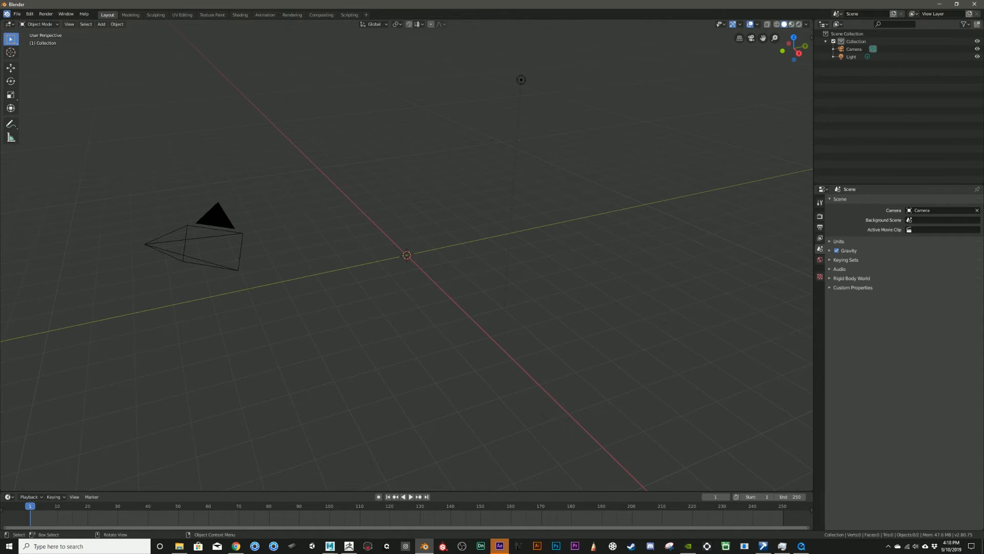
Import sphere_segmented.fbx from the ZBrush_Export folder in 02_PROJECTS_PC\BLENDER and deselect all imported pieces
click(17, 13)
mouse_move(30, 118)
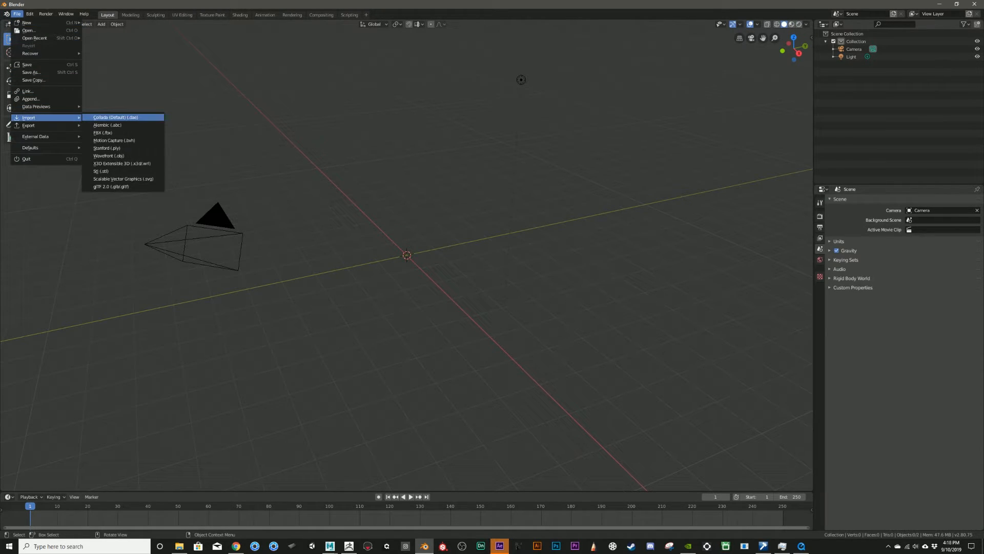
click(102, 132)
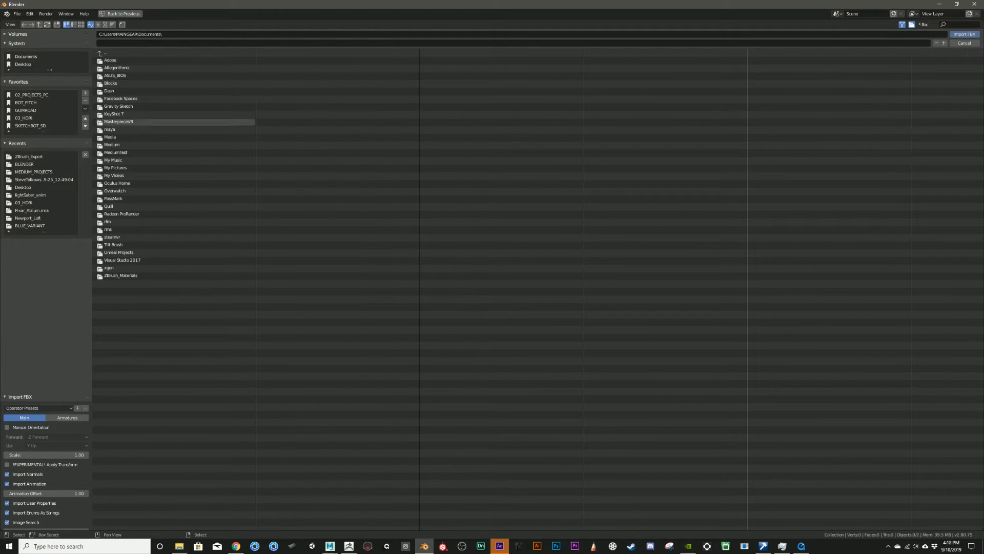
click(31, 94)
click(24, 164)
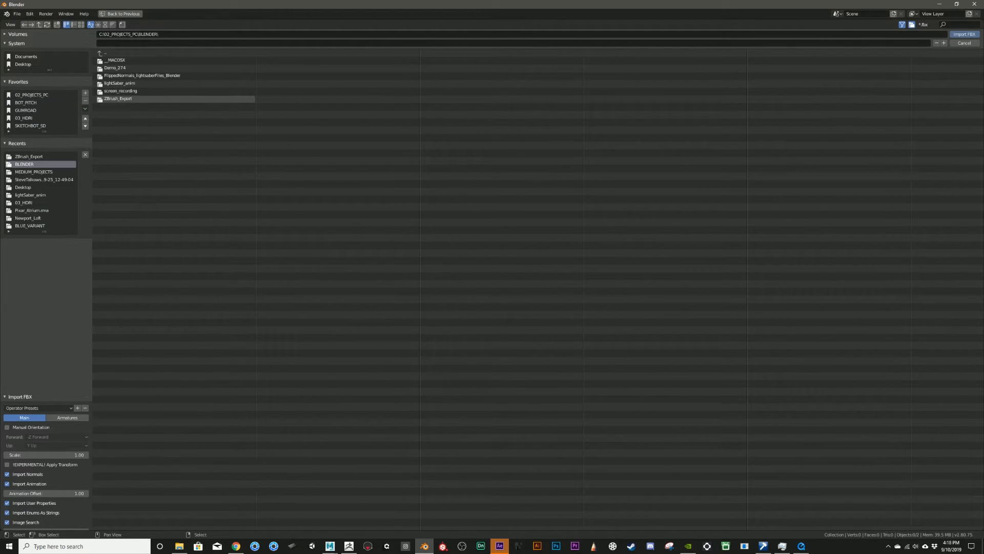
click(29, 157)
click(126, 60)
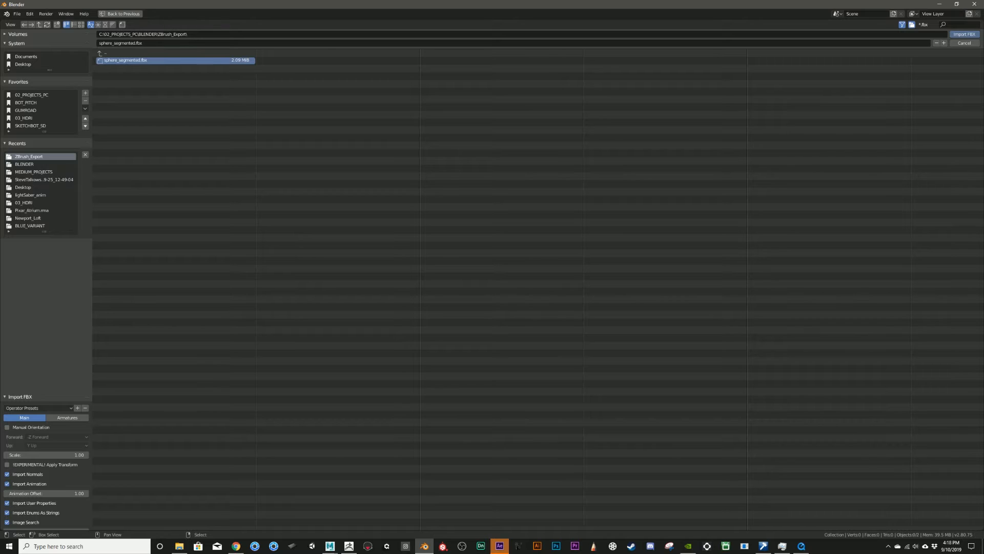
key(Return)
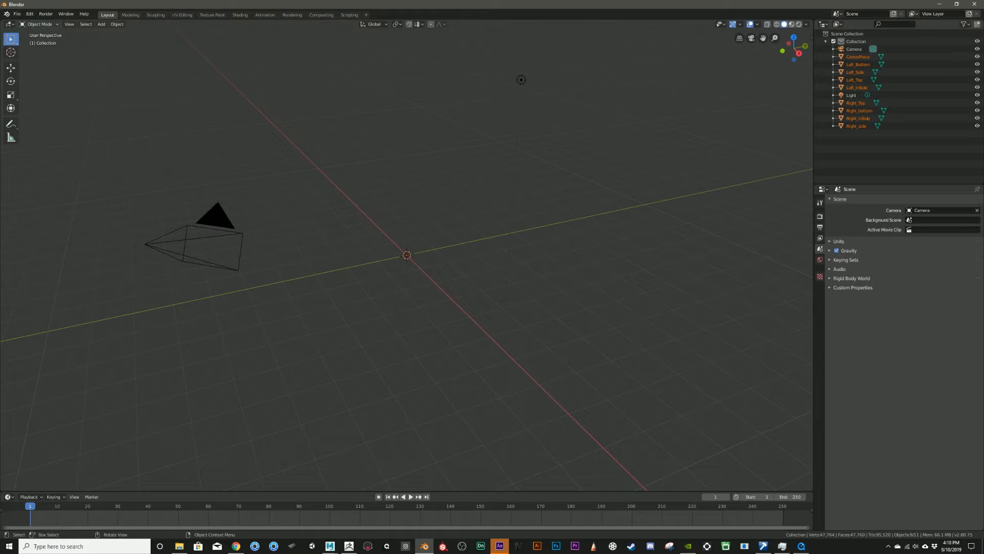
click(17, 14)
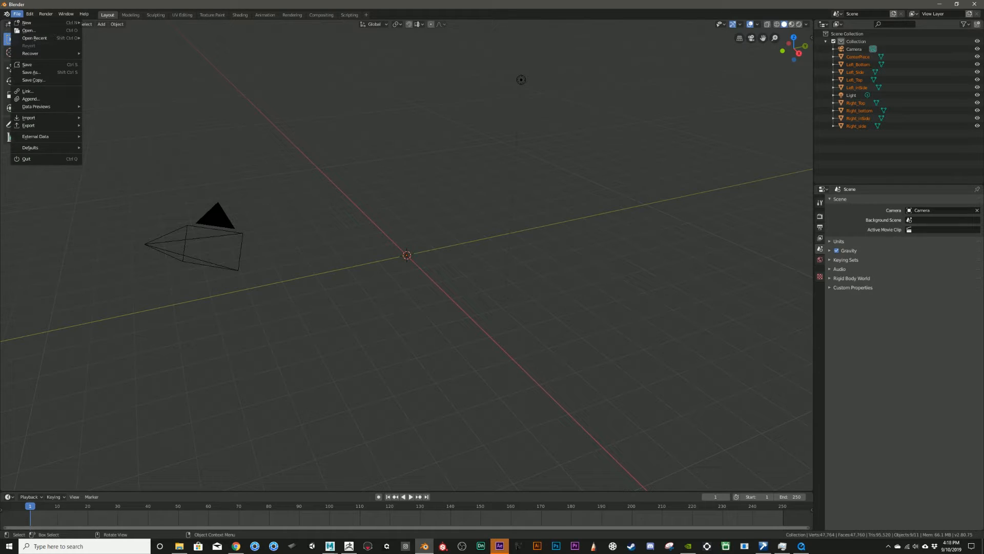
key(Escape)
key(alt+a)
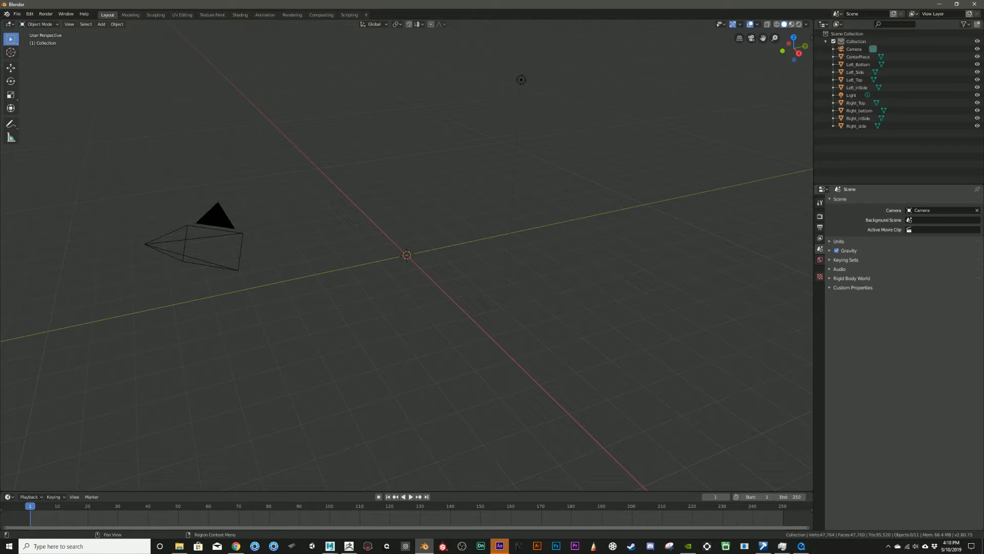
Expand the scene's unit settings and check the available unit systems without changing the current one
click(839, 240)
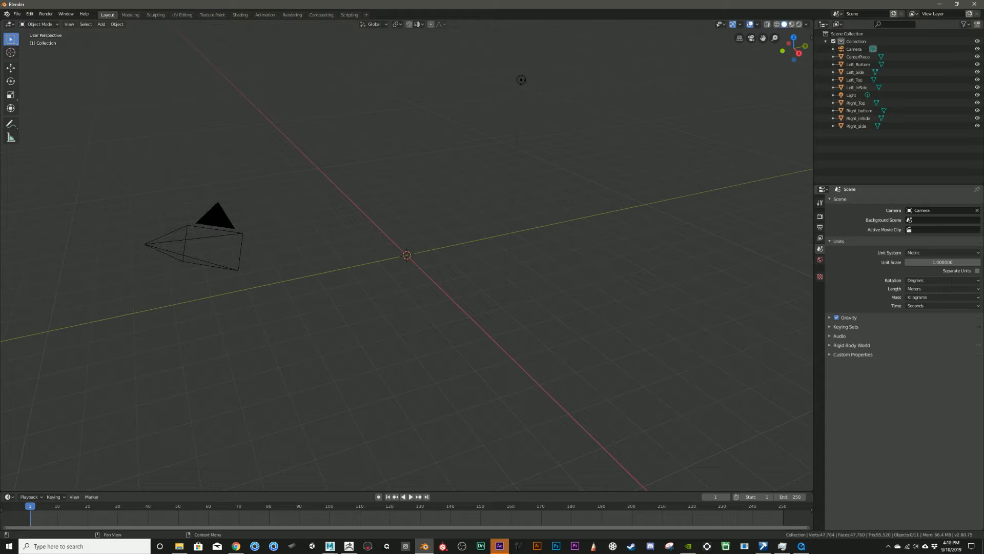
click(942, 252)
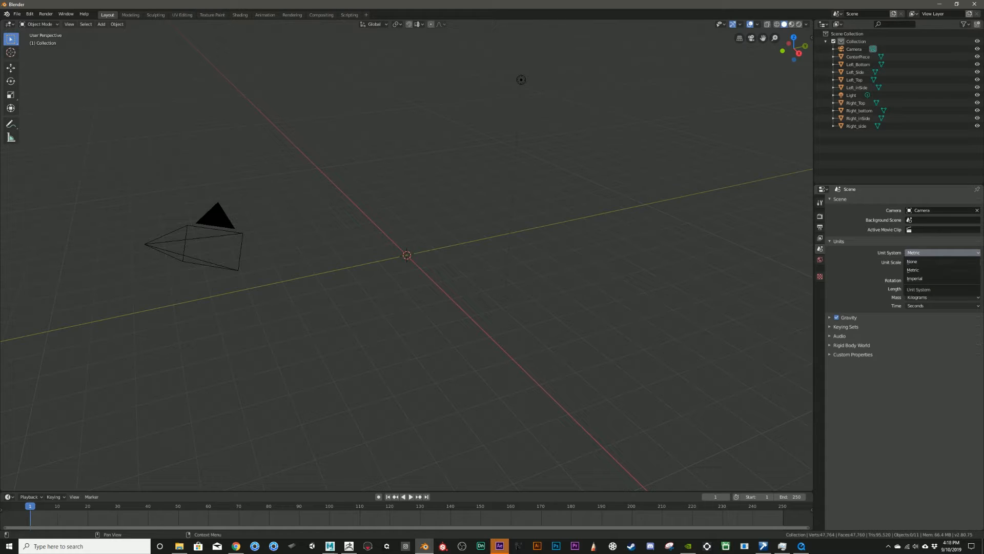
key(Escape)
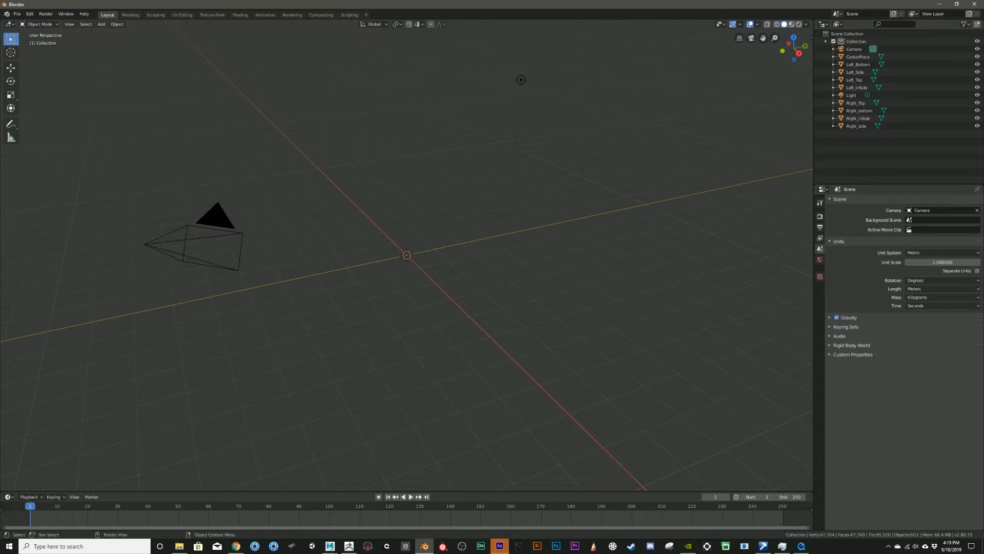
Switch to Maya and check its linear working units in the general application settings, leaving the preferences unsaved
click(330, 546)
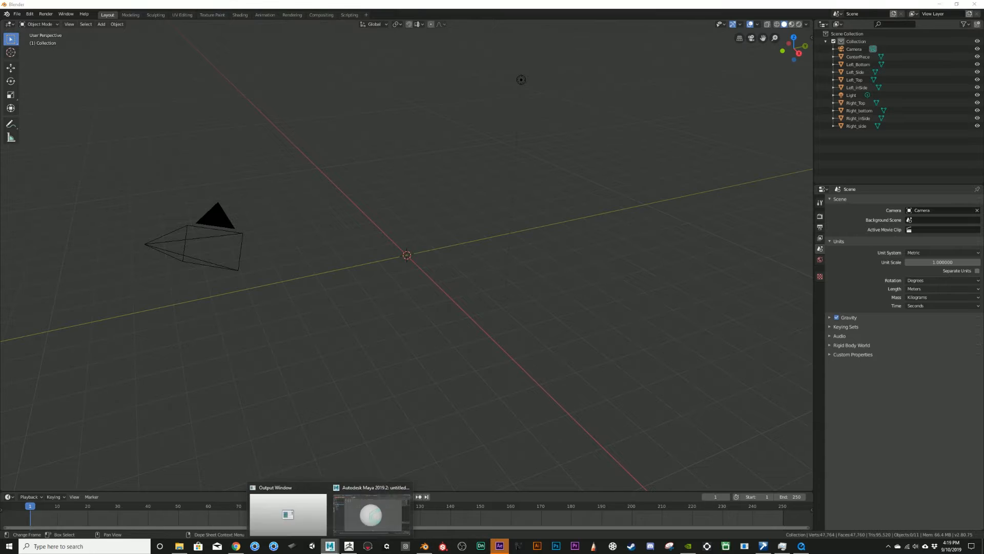
click(371, 513)
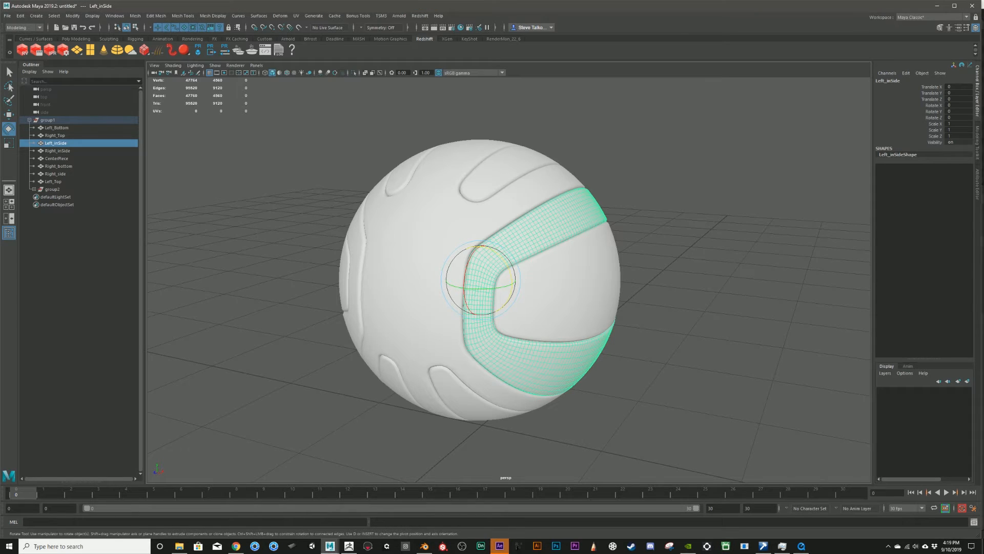
click(7, 15)
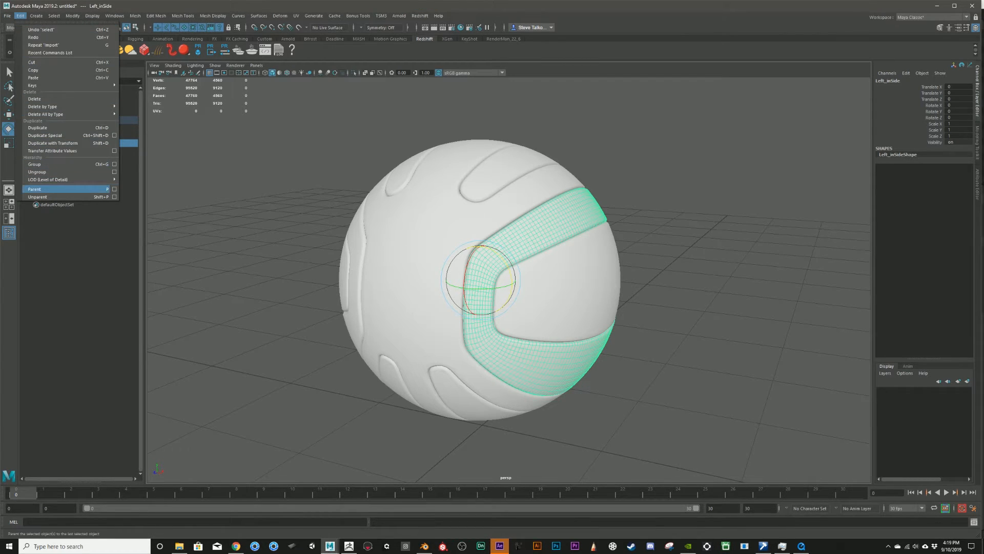
click(134, 15)
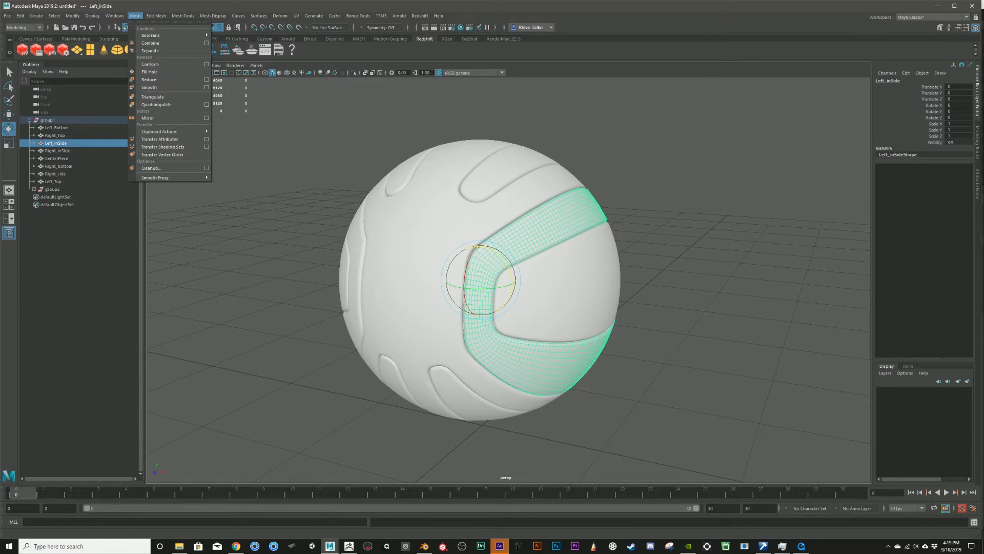
click(225, 96)
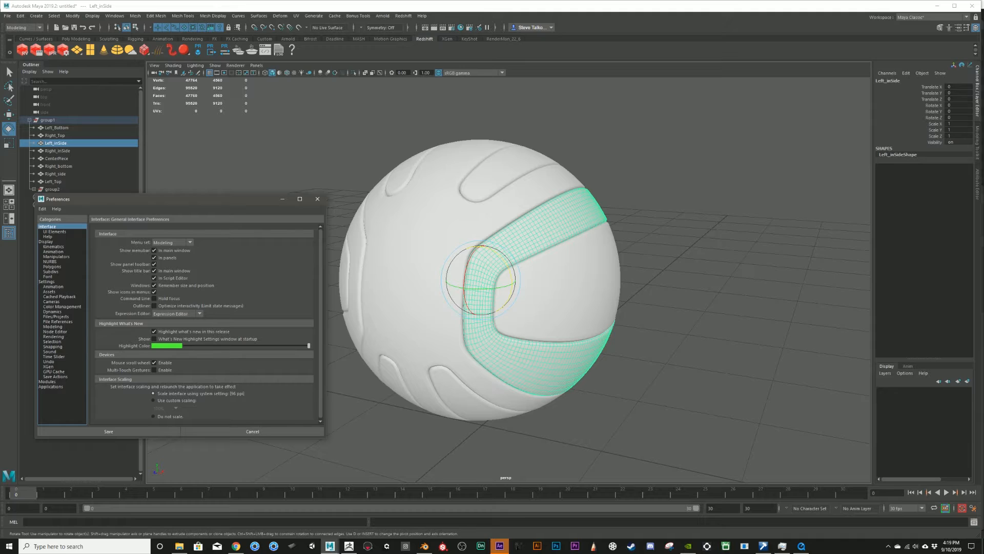
click(46, 282)
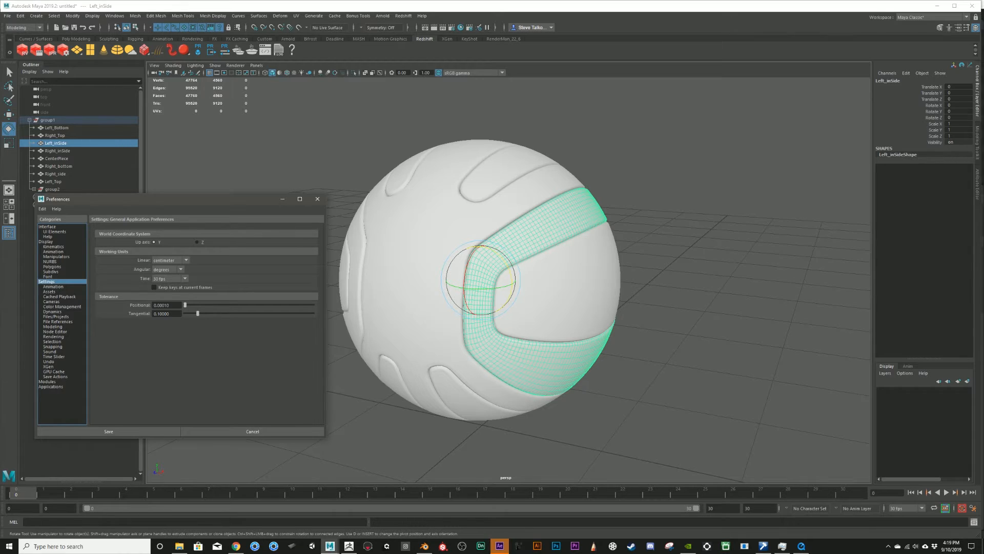
click(253, 431)
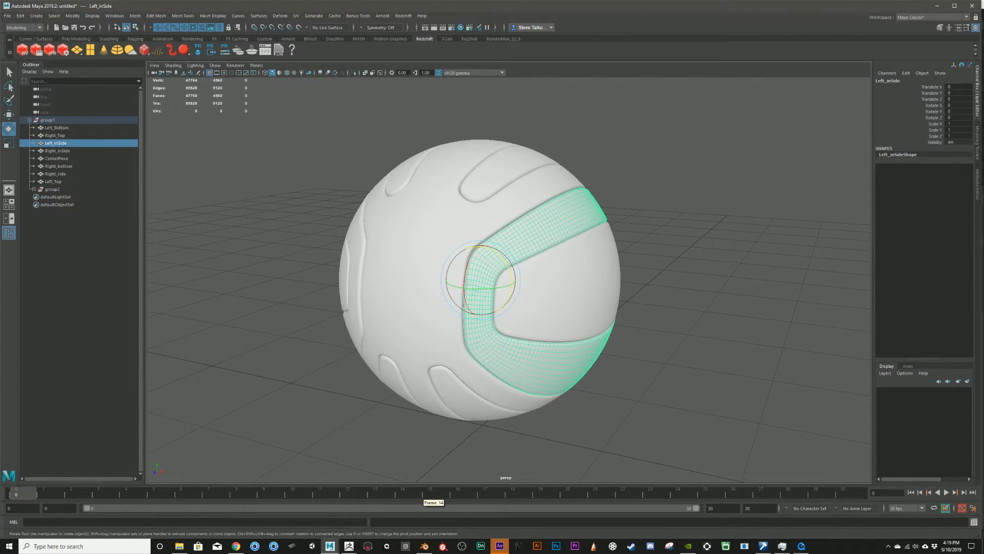
Switch to ZBrush and view the original segmented sphere from another angle and at a smaller size
click(349, 545)
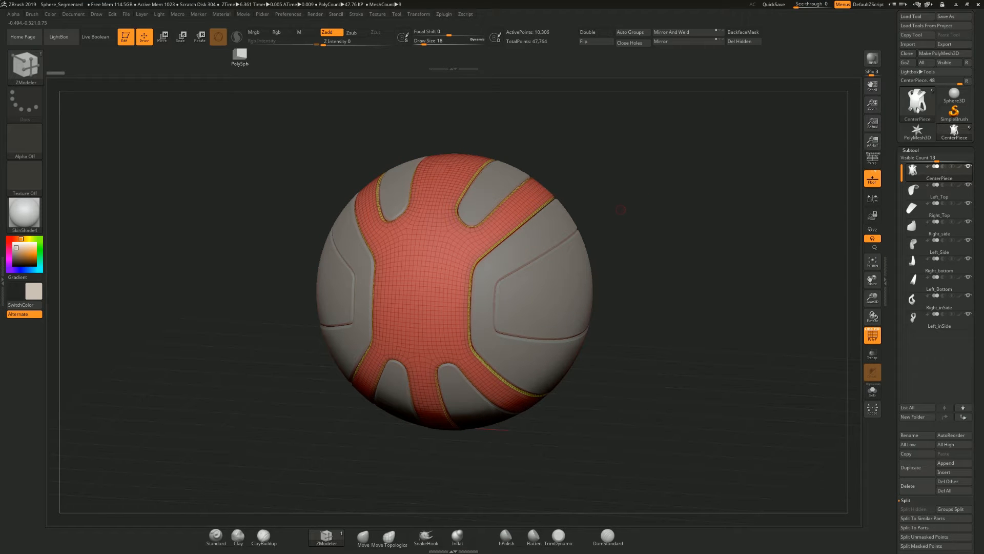
drag(657, 180, 613, 256)
drag(517, 399, 626, 188)
Switch back to Blender and set the scene's unit scale to 100
key(alt+Tab)
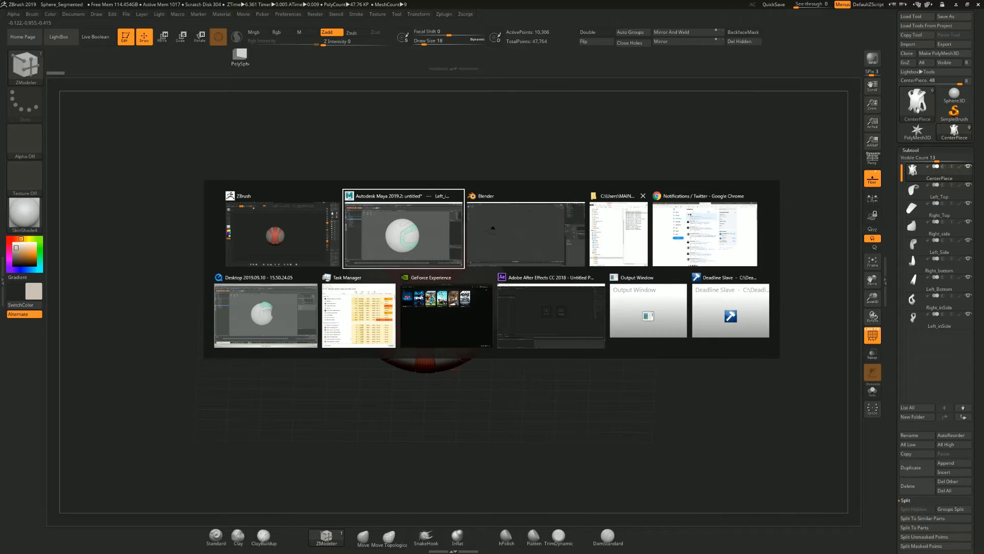
key(alt+Tab)
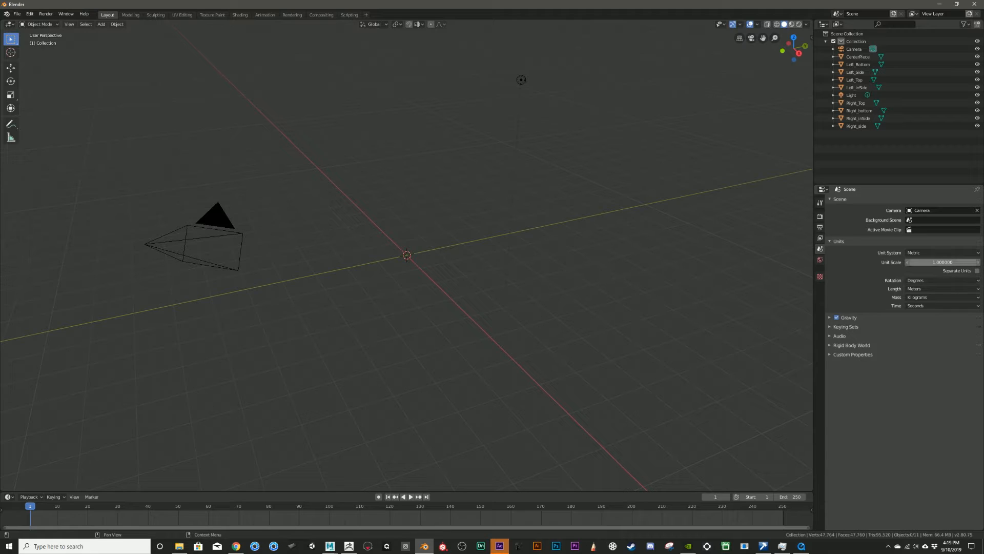
click(942, 261)
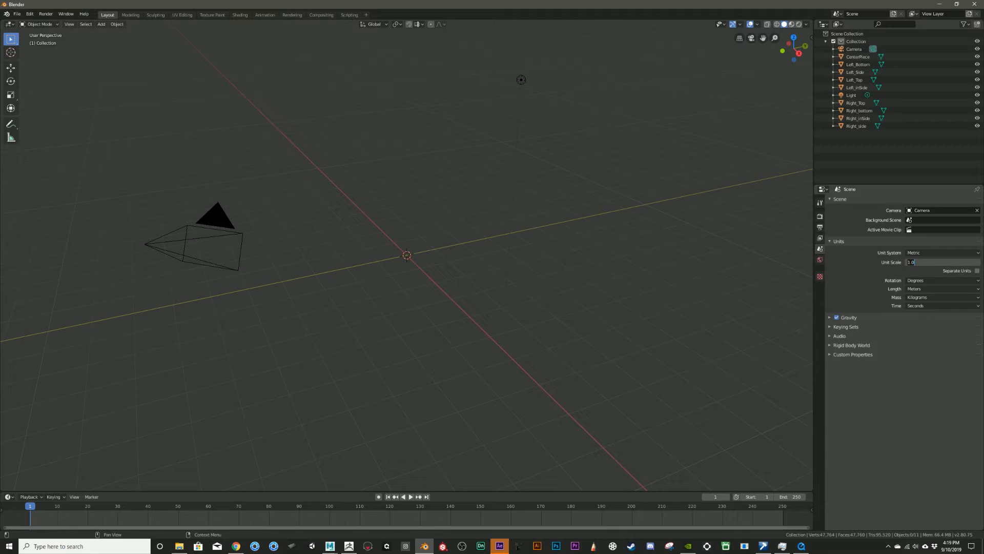
text(1)
key(Return)
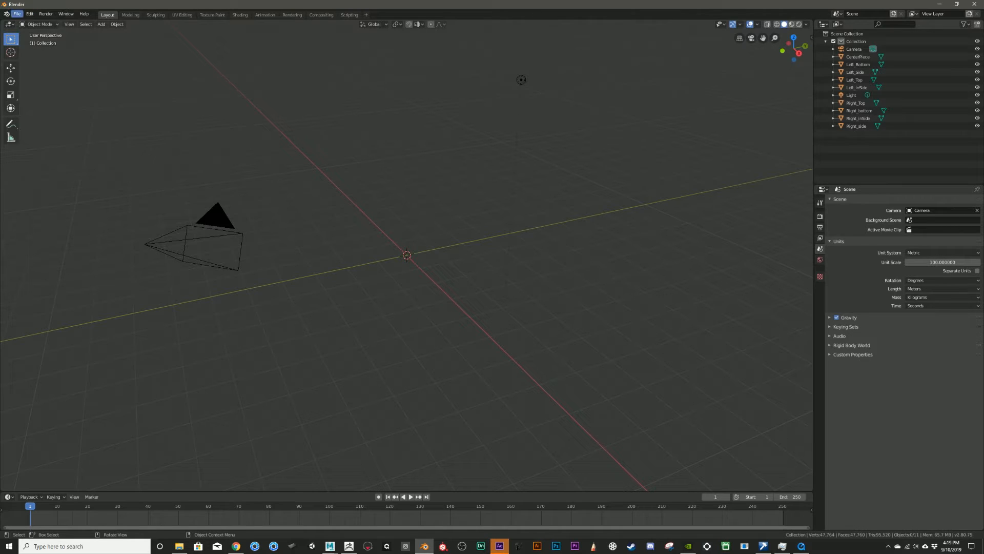
Start another new General scene, discarding the imported sphere pieces and the changed unit scale
click(17, 14)
mouse_move(27, 23)
click(101, 23)
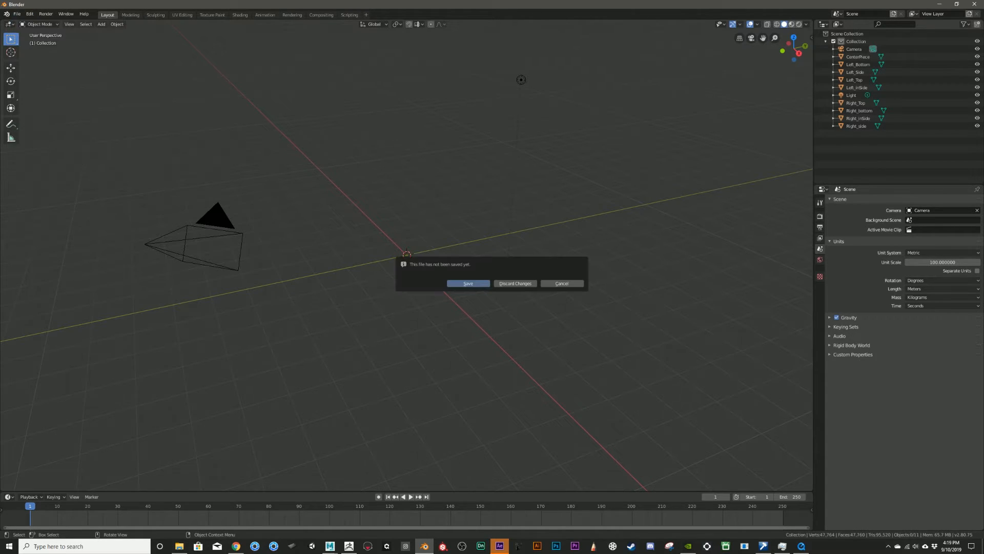
click(515, 283)
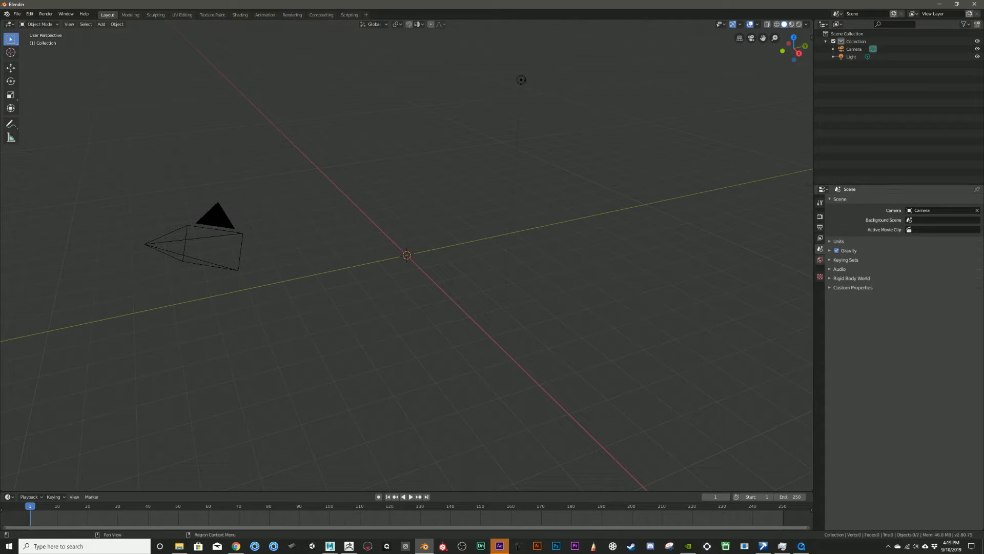
Set the scene's unit system to None
click(838, 241)
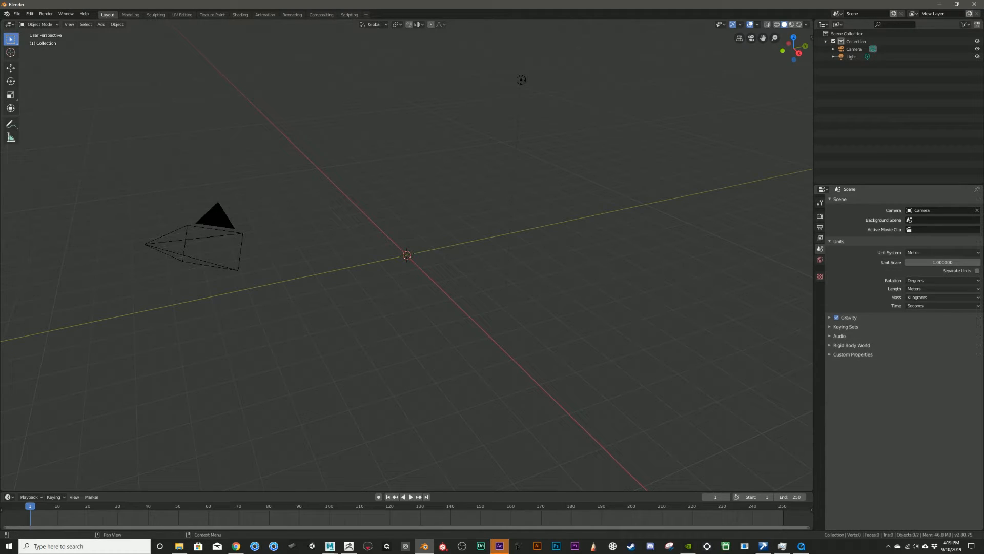
click(942, 252)
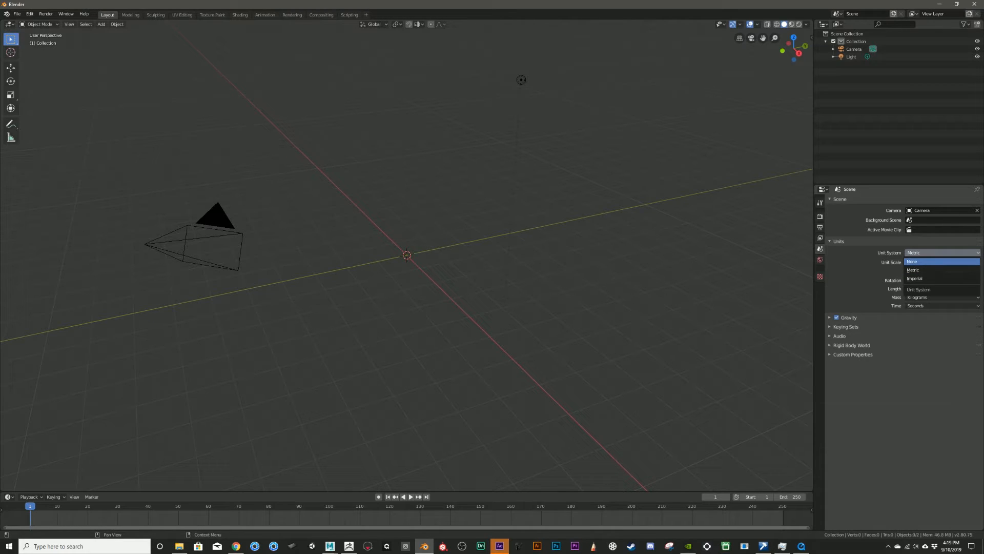
click(917, 261)
Import the segmented sphere FBX from the BLENDER project's ZBrush_Export folder with the default import settings
click(17, 13)
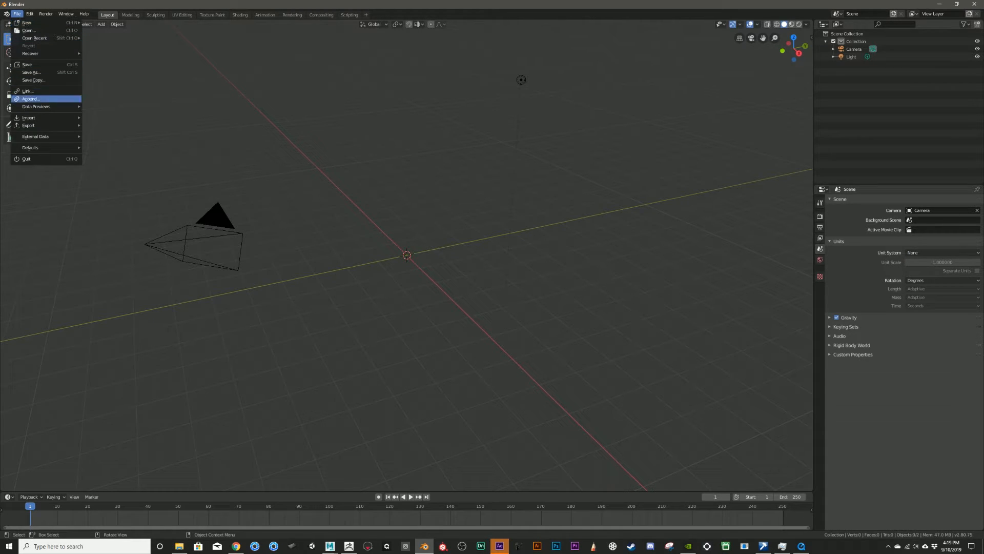
mouse_move(31, 118)
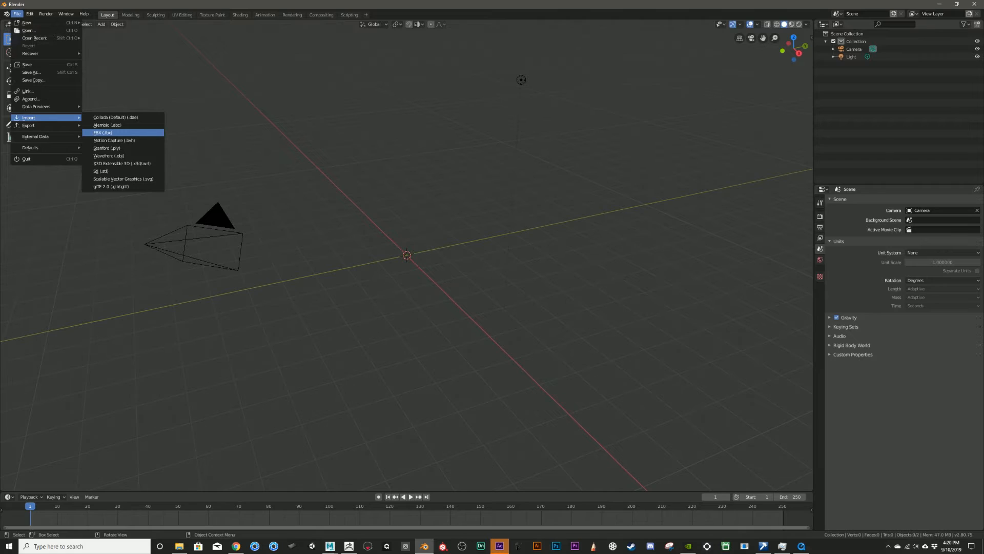
click(102, 132)
click(32, 95)
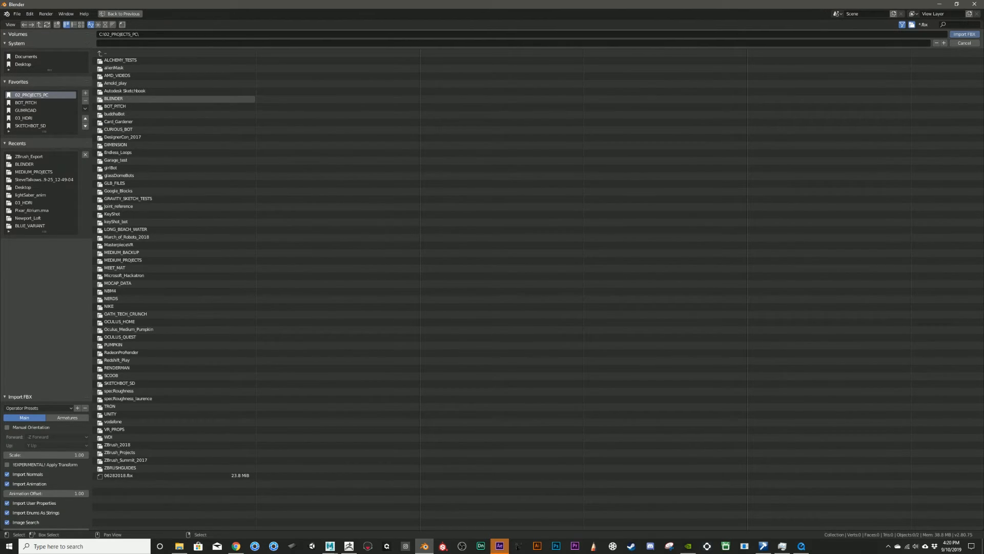
click(118, 99)
click(117, 98)
click(126, 60)
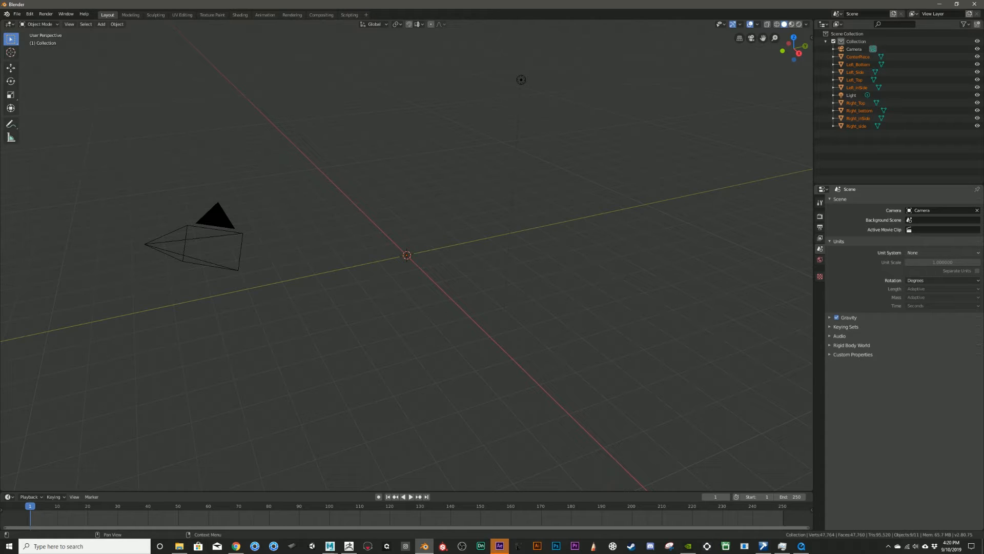
Switch the scene's unit system to Metric and set the unit scale to 100
click(942, 253)
click(922, 270)
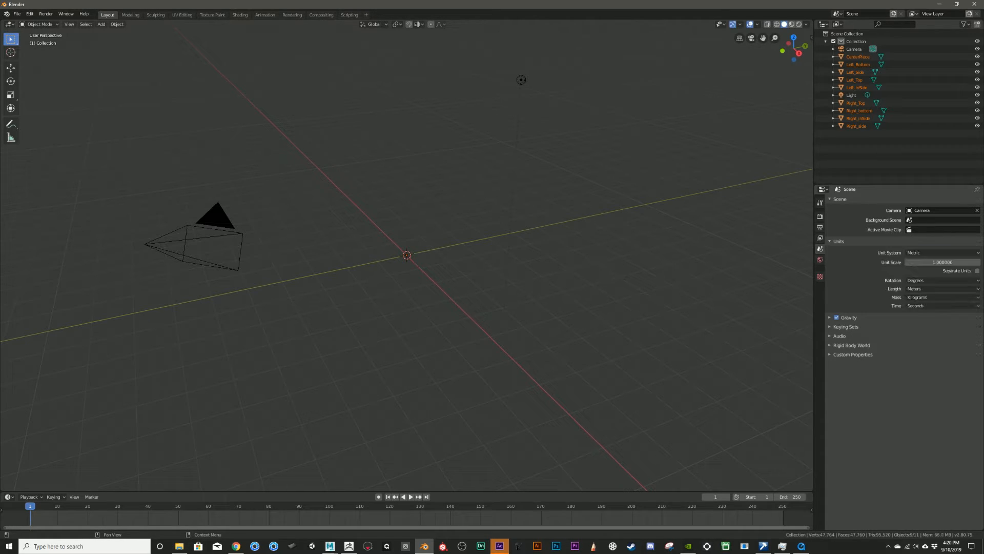
click(911, 262)
text(100)
key(Return)
Start a new General scene, discarding the imported sphere pieces and unit changes
click(17, 14)
mouse_move(30, 22)
click(101, 22)
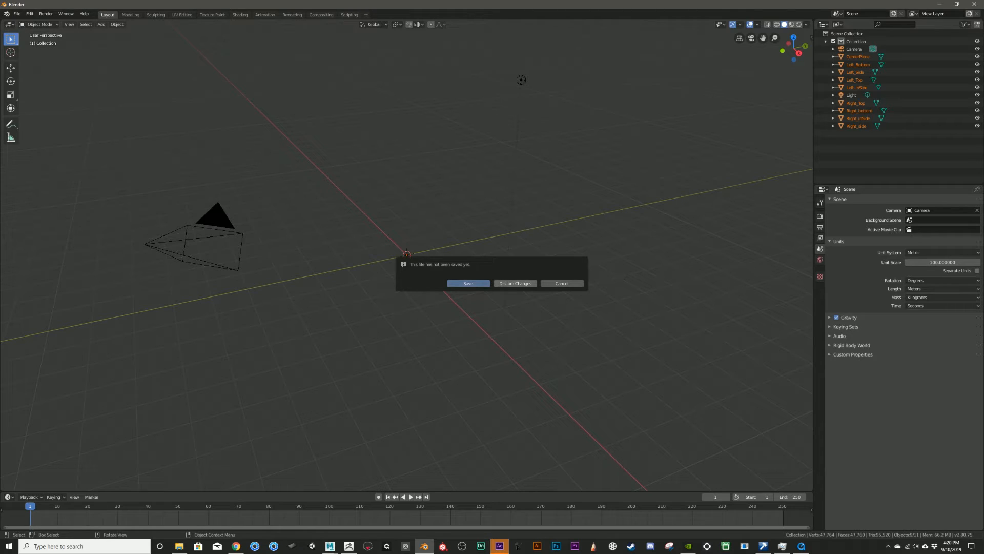
click(515, 283)
Set the fresh scene's unit scale to 100 before importing any geometry
click(838, 241)
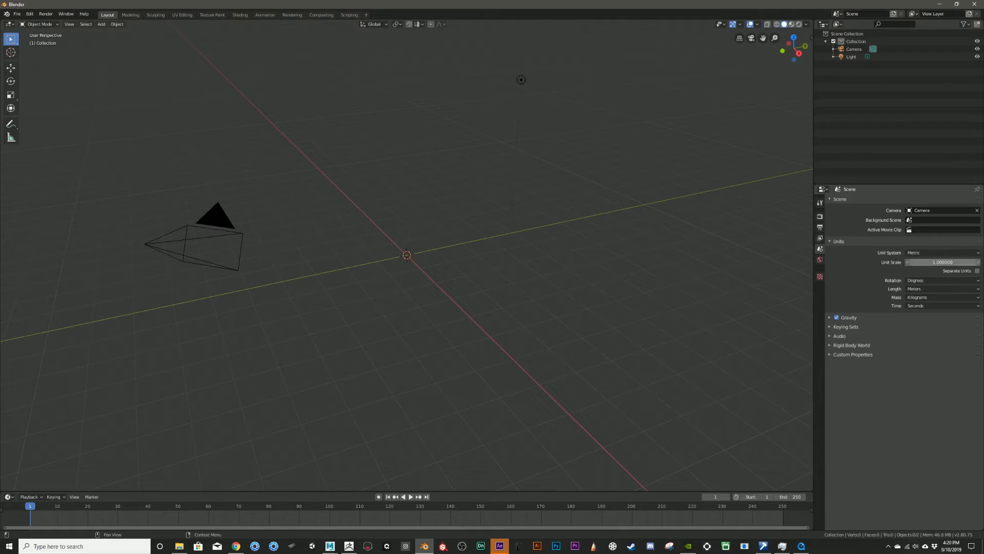
click(942, 261)
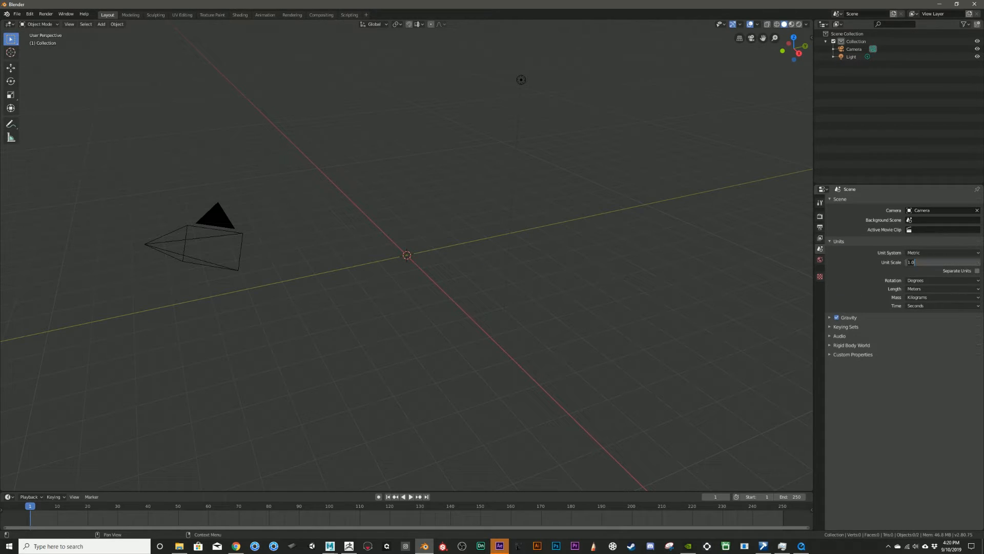
text(100)
key(Return)
Import sphere_segmented.fbx from the ZBrush_Export folder into the scene with default settings
click(17, 14)
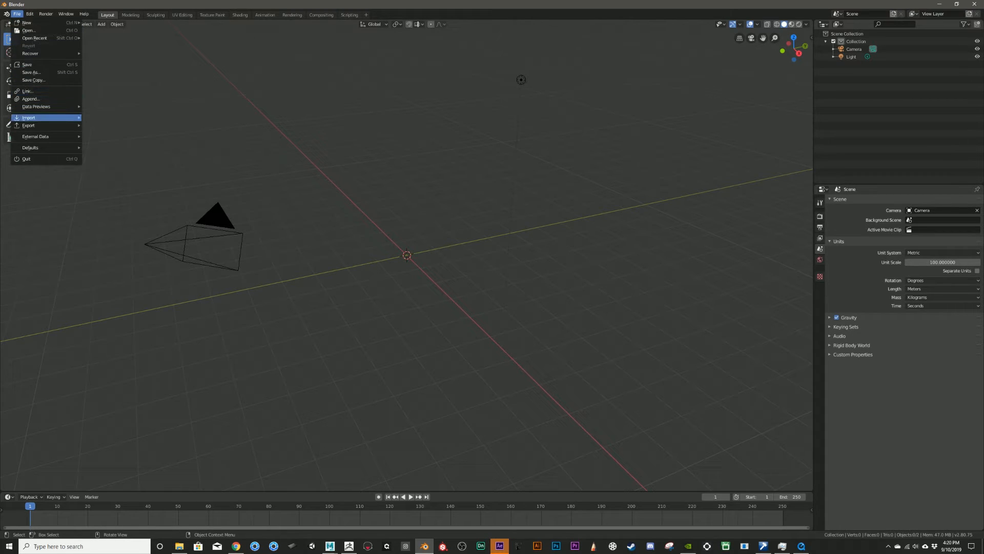
mouse_move(49, 118)
click(102, 133)
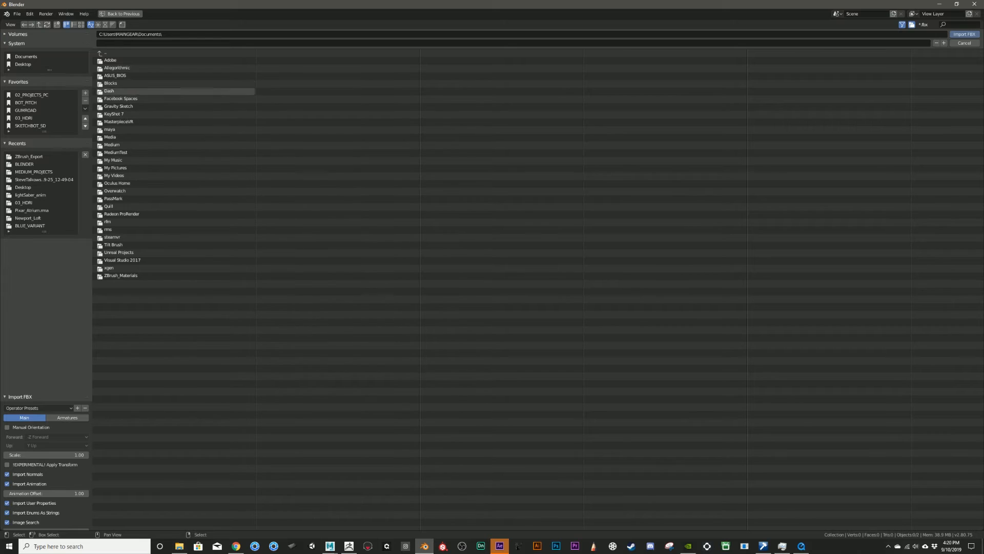
click(30, 95)
click(24, 164)
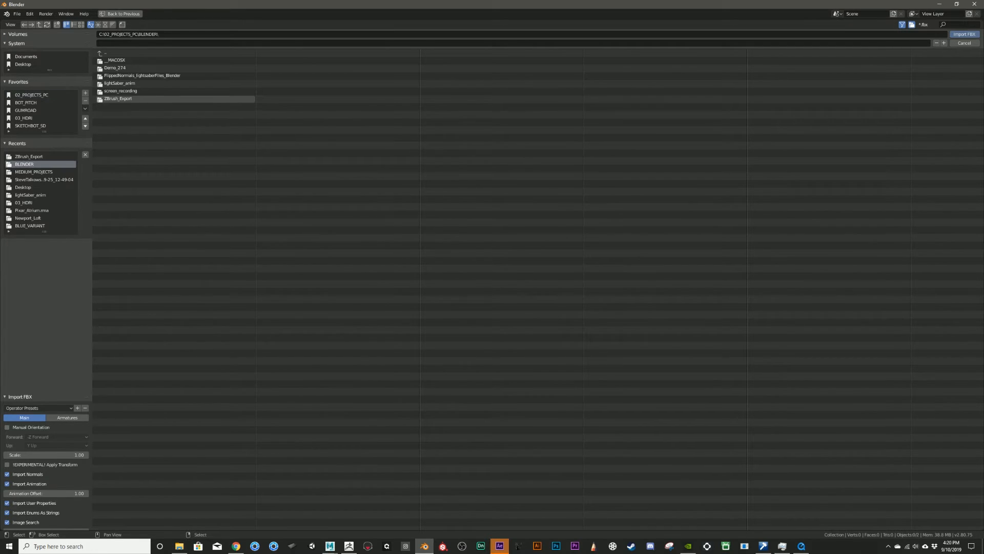
click(118, 98)
click(125, 60)
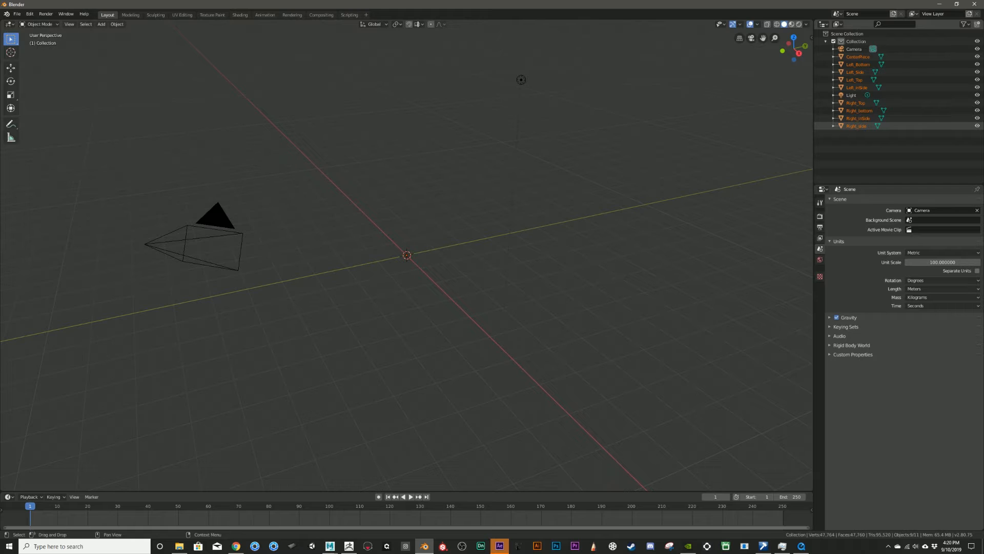
Parent all the imported left and right sphere pieces to CenterPiece with the Object option and check the resulting hierarchy
click(856, 126)
shift+click(858, 119)
shift+click(859, 111)
shift+click(856, 103)
shift+click(857, 88)
shift+click(855, 80)
shift+click(855, 72)
shift+click(858, 65)
shift+click(857, 56)
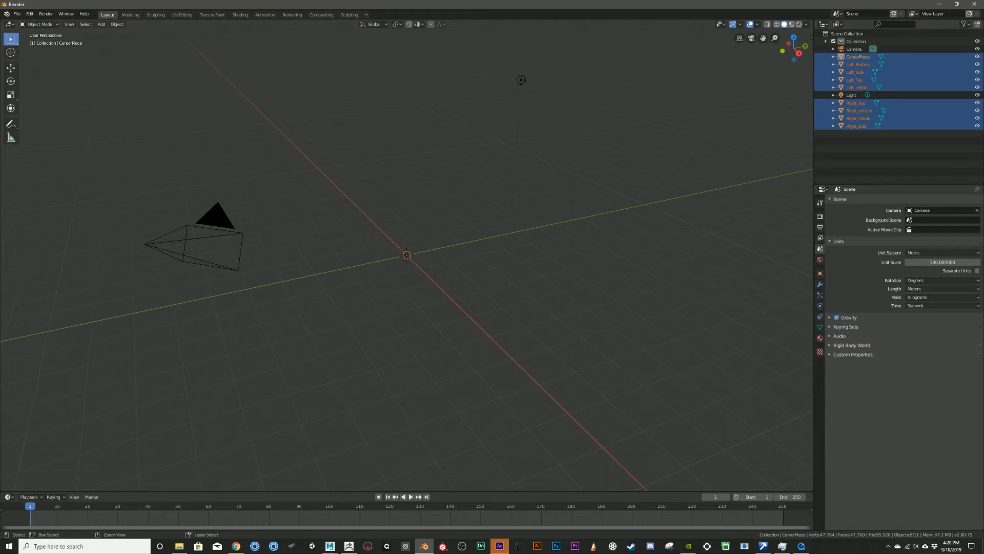
key(ctrl+p)
click(670, 146)
key(ctrl+p)
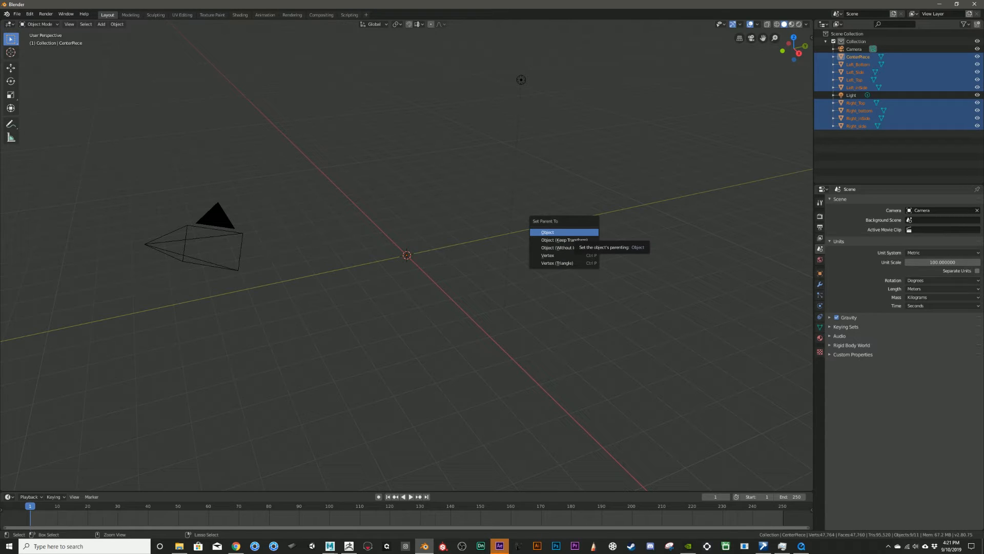
key(ctrl+p)
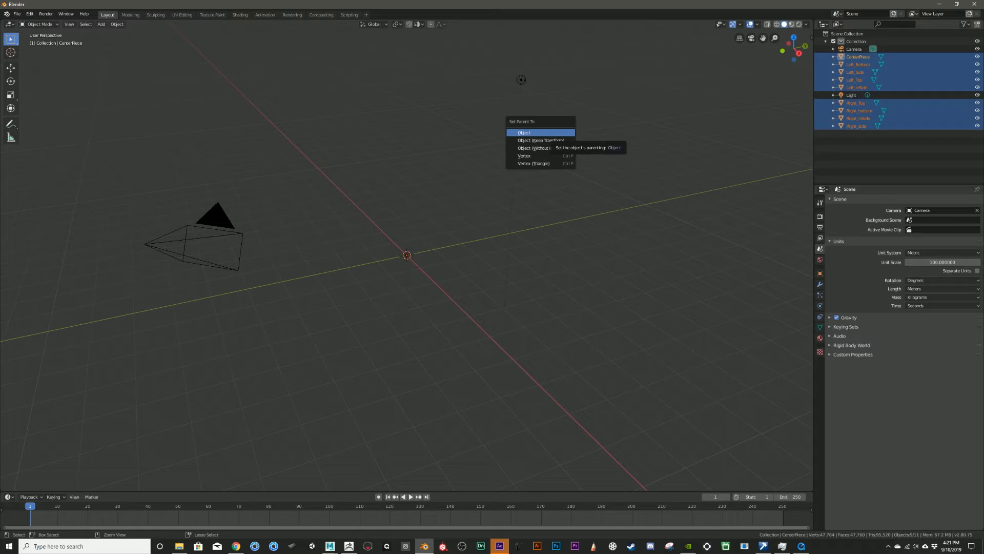
click(552, 132)
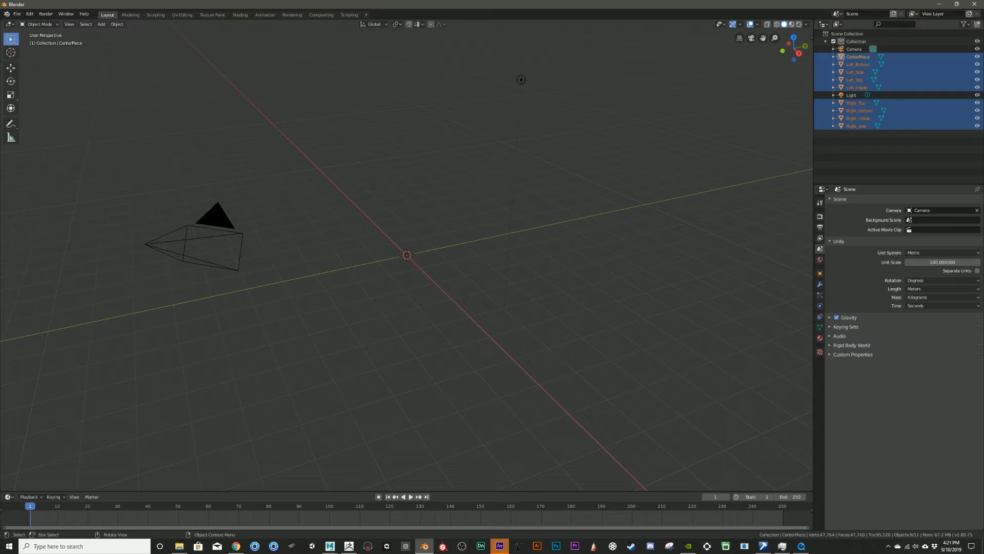
key(ctrl+p)
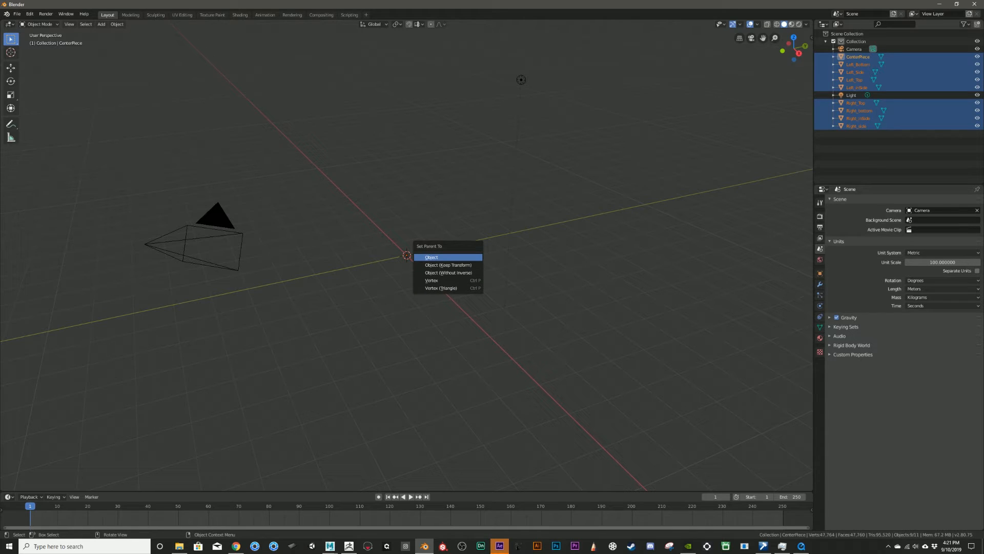
key(Return)
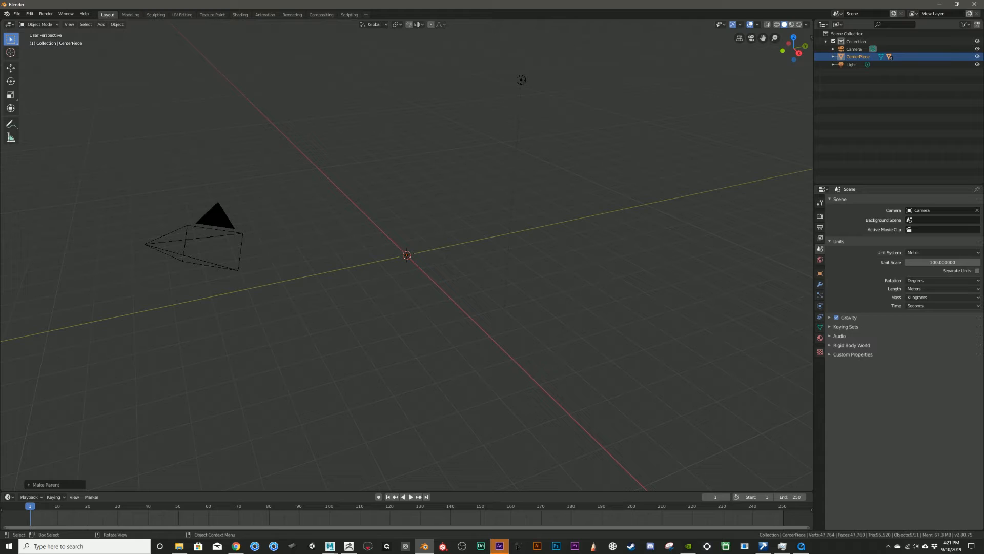
click(834, 57)
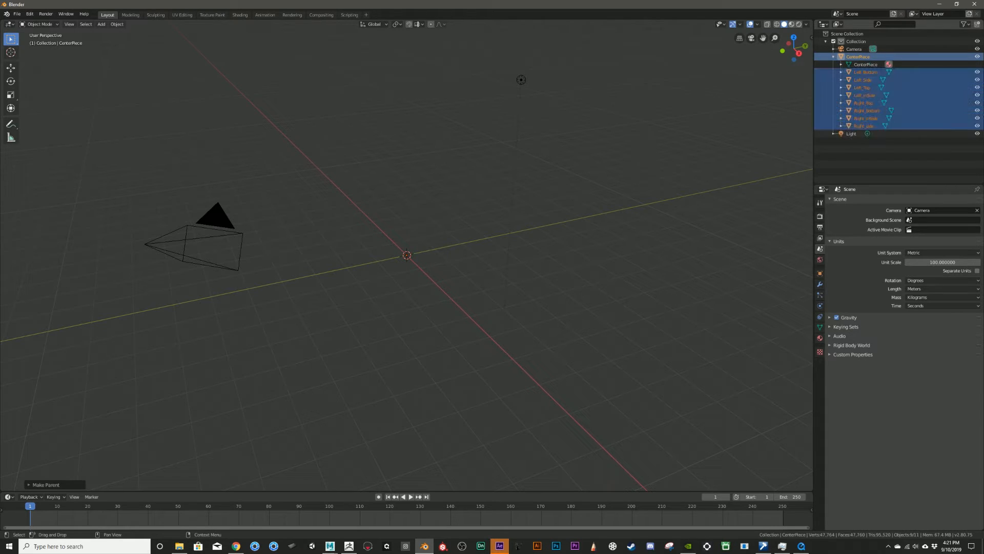
click(833, 57)
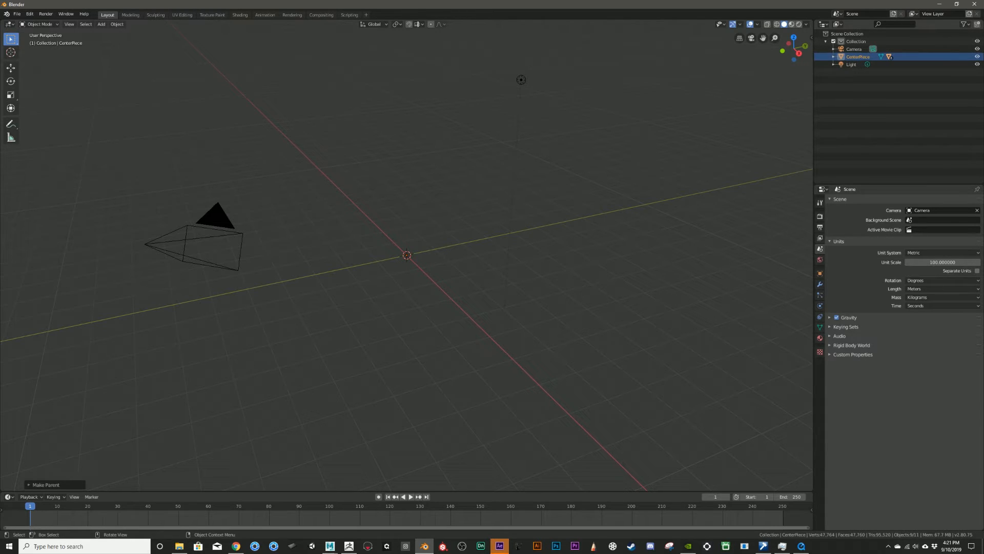
Scale the parented sphere up uniformly, freehand, to a scale of about 2.95
click(11, 68)
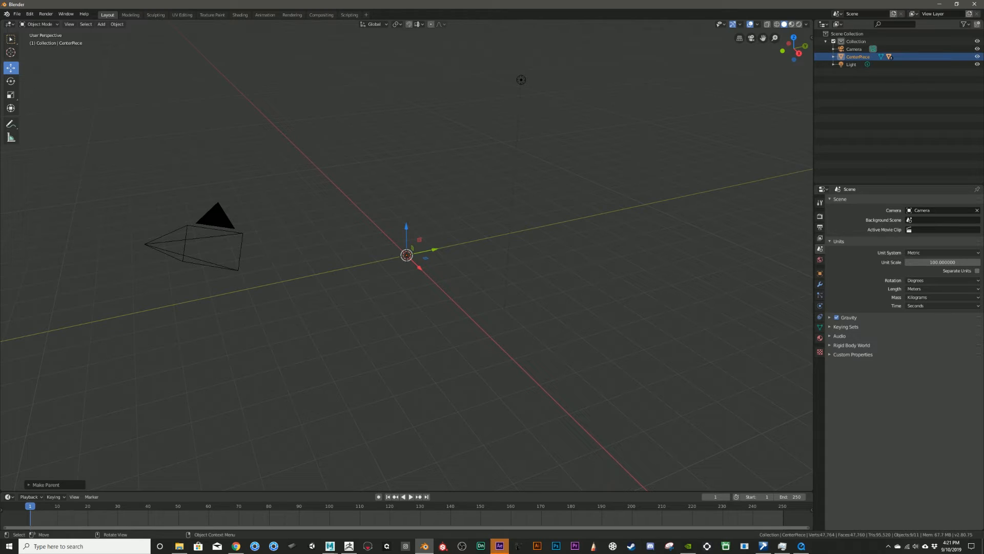
click(11, 94)
drag(437, 236, 521, 193)
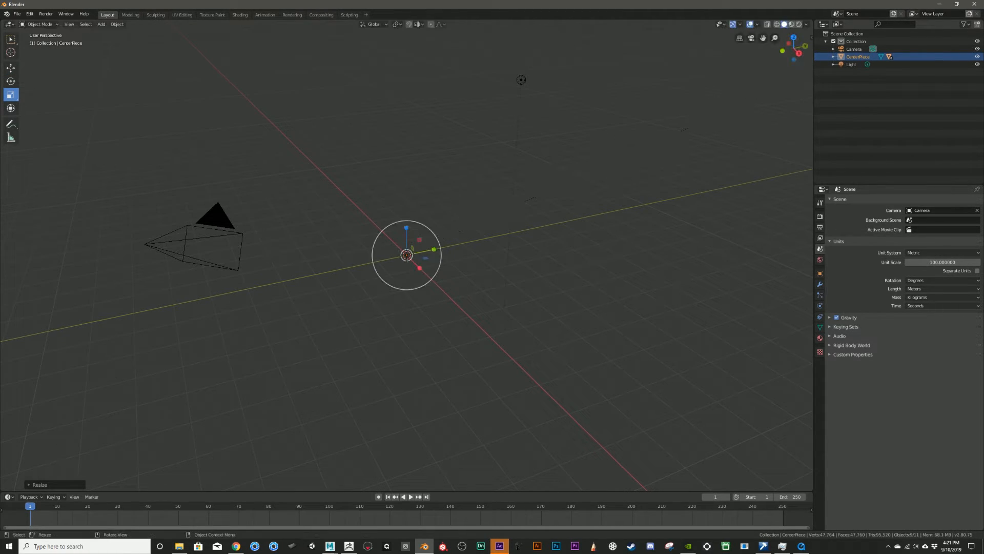
drag(437, 238, 524, 193)
drag(436, 239, 540, 190)
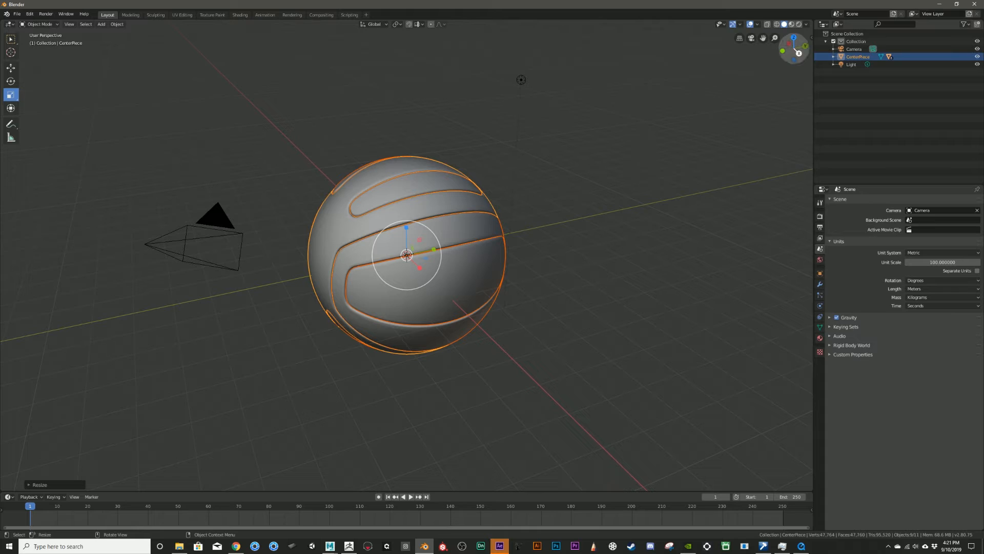
Show CenterPiece's transform values and set its X, Y and Z scale to 1
key(n)
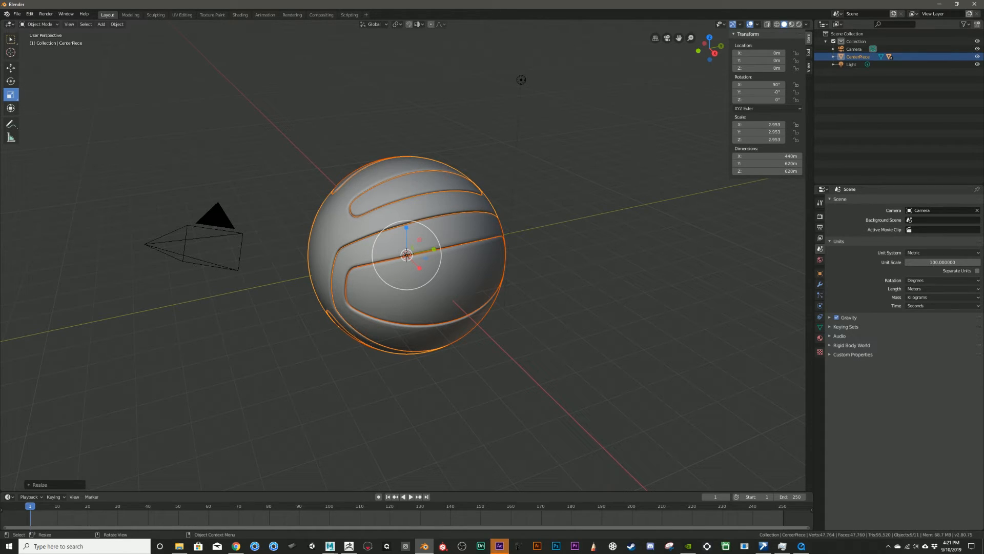
drag(759, 124, 759, 139)
text(1)
key(Return)
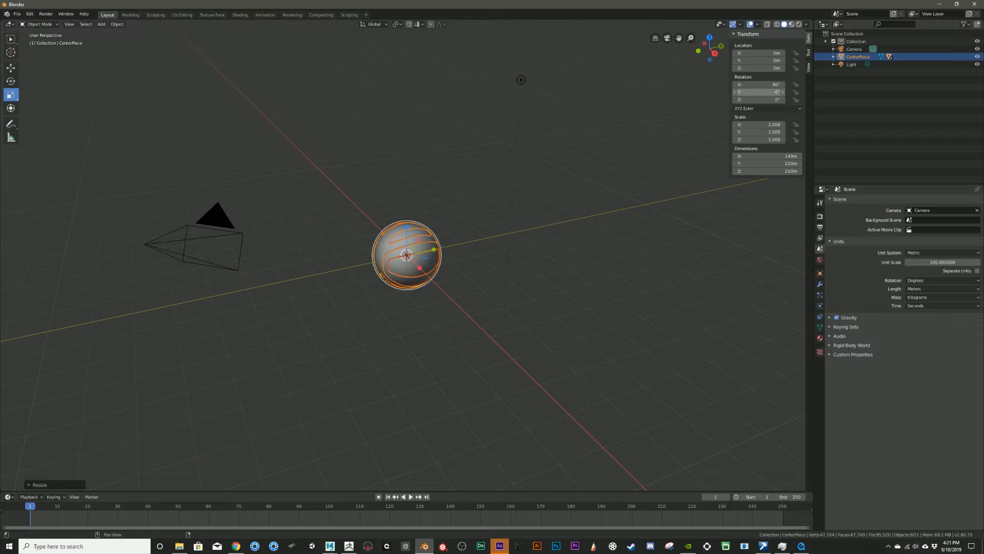
Set CenterPiece's X rotation to 0° and view the sphere from another side
click(759, 84)
text(90d)
key(Return)
middle_drag(725, 100, 727, 123)
middle_drag(520, 146, 567, 68)
Set CenterPiece's scale to 0 on all axes and try to scale it up freehand
drag(758, 125, 759, 140)
text(0)
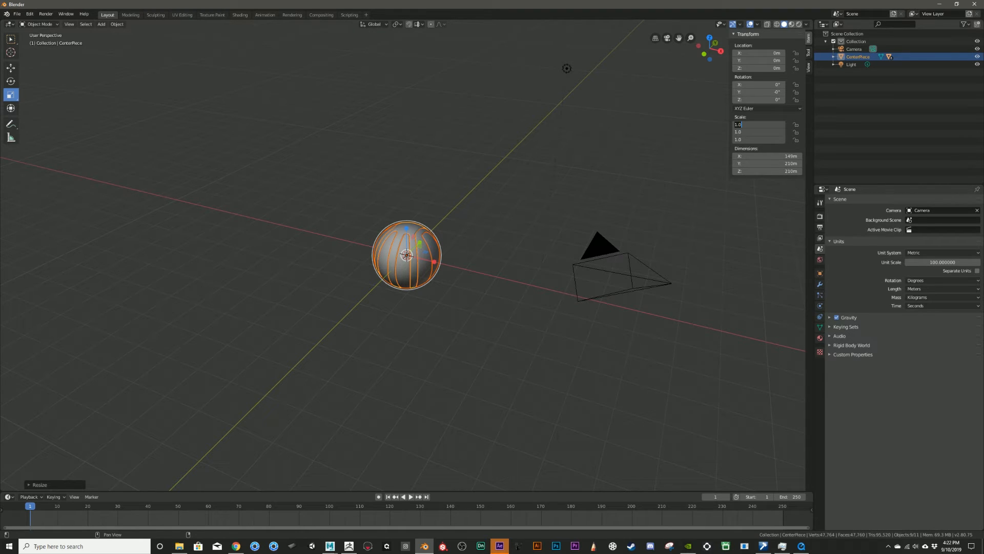
key(Return)
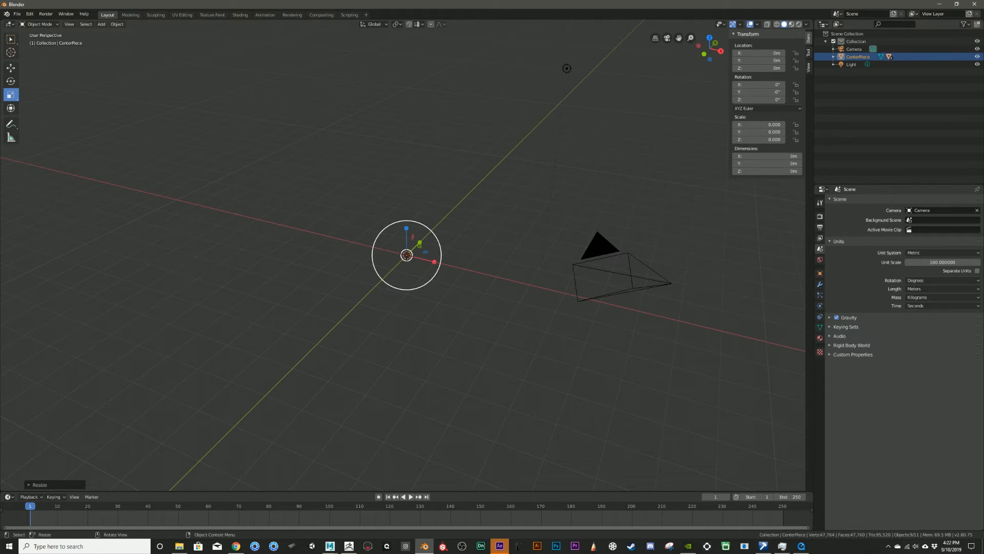
key(s)
click(567, 161)
Set CenterPiece's scale back to 1 on all three axes
drag(759, 125, 758, 140)
text(1)
key(Return)
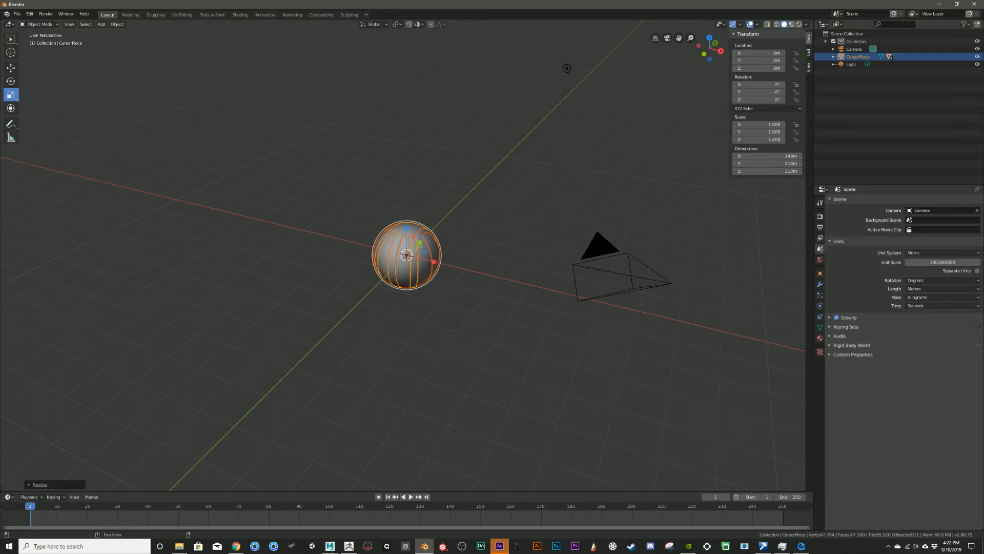
mouse_move(513, 256)
middle_down()
mouse_move(571, 269)
mouse_move(499, 241)
mouse_move(533, 246)
mouse_move(520, 244)
middle_up()
Import sphere_segmented.fbx with Manual Orientation enabled, -Z Forward, Y Up, a scale of 1.00 and the experimental Apply Transform option on
click(17, 14)
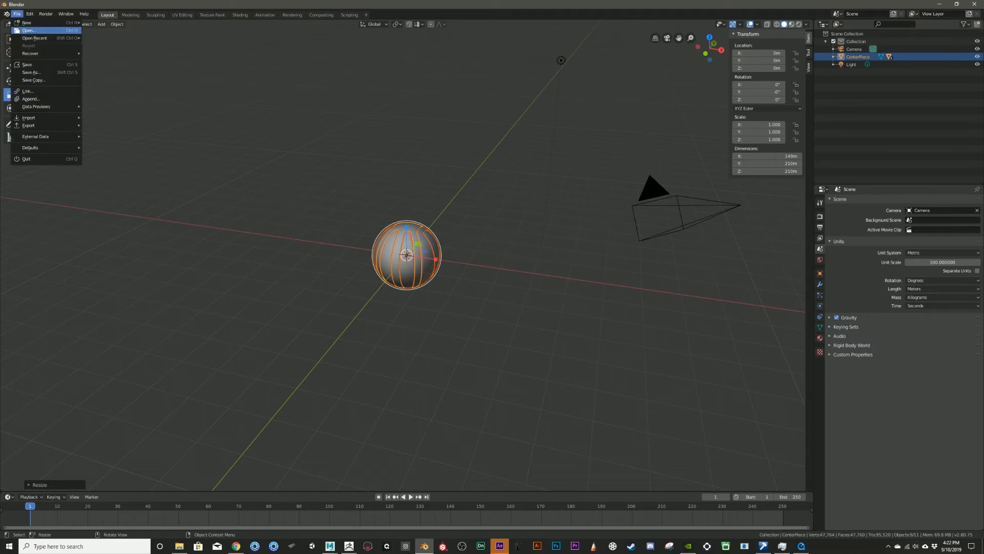
mouse_move(29, 118)
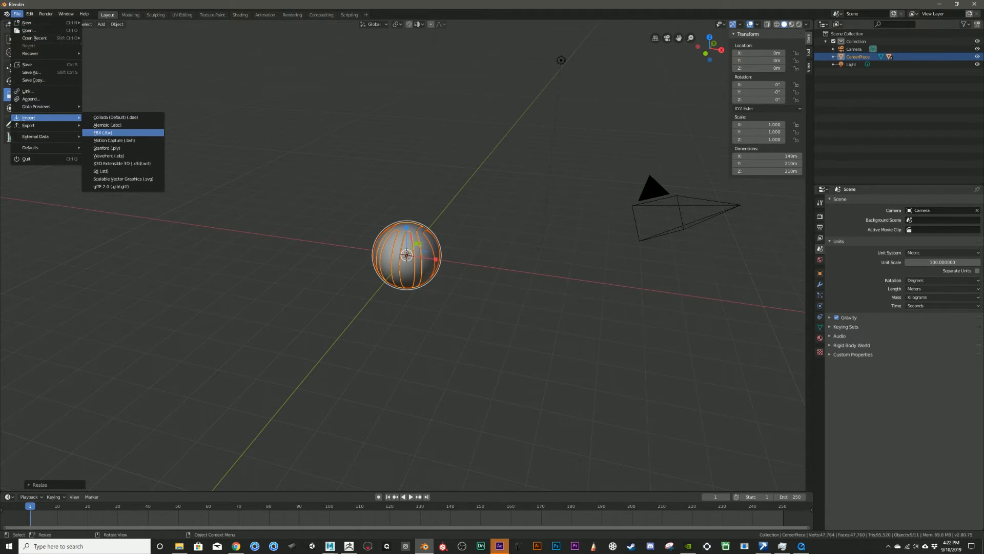
click(103, 132)
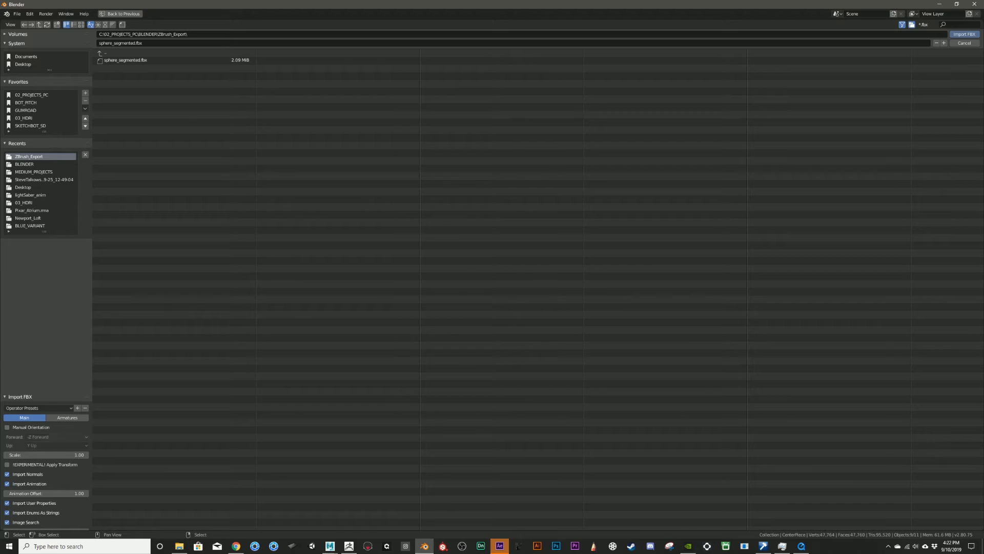
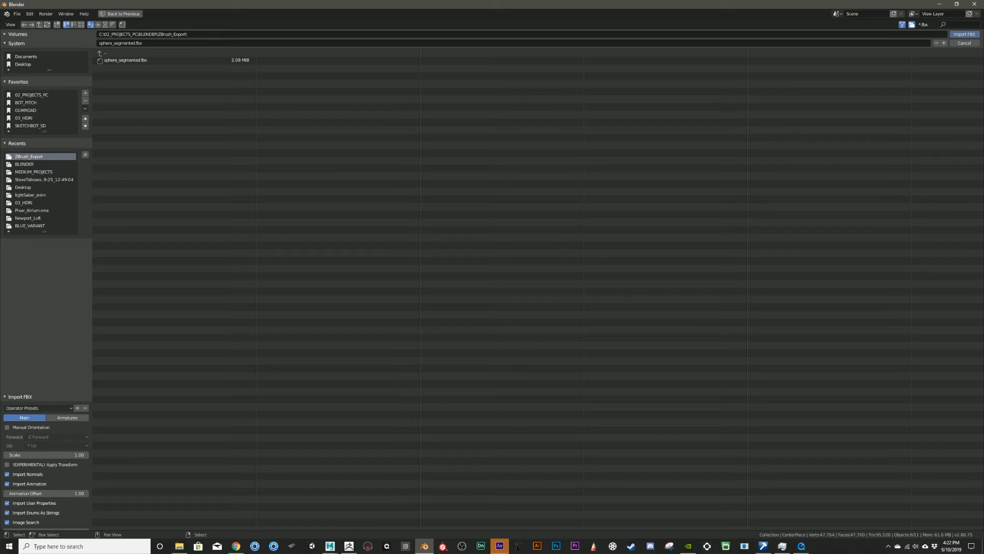
click(8, 427)
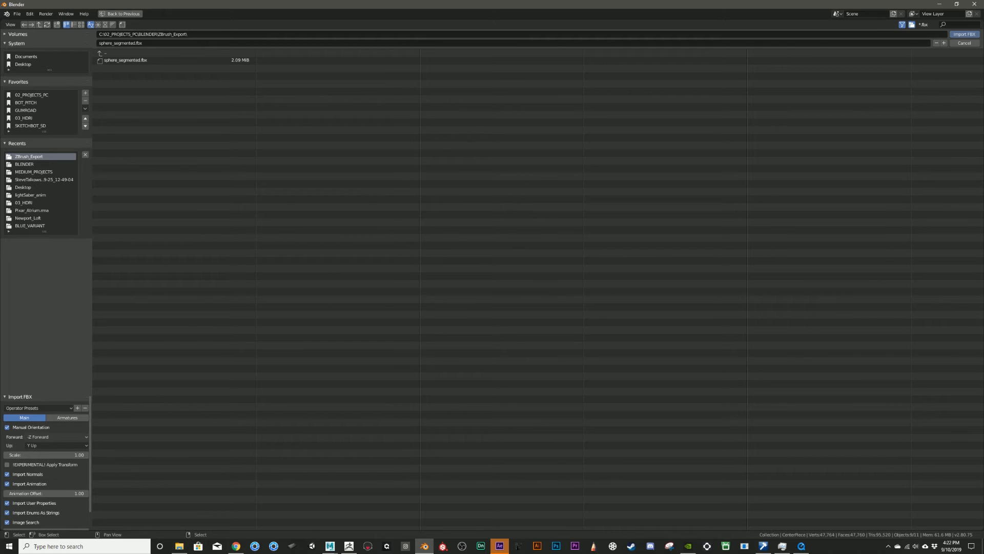
click(56, 437)
click(56, 436)
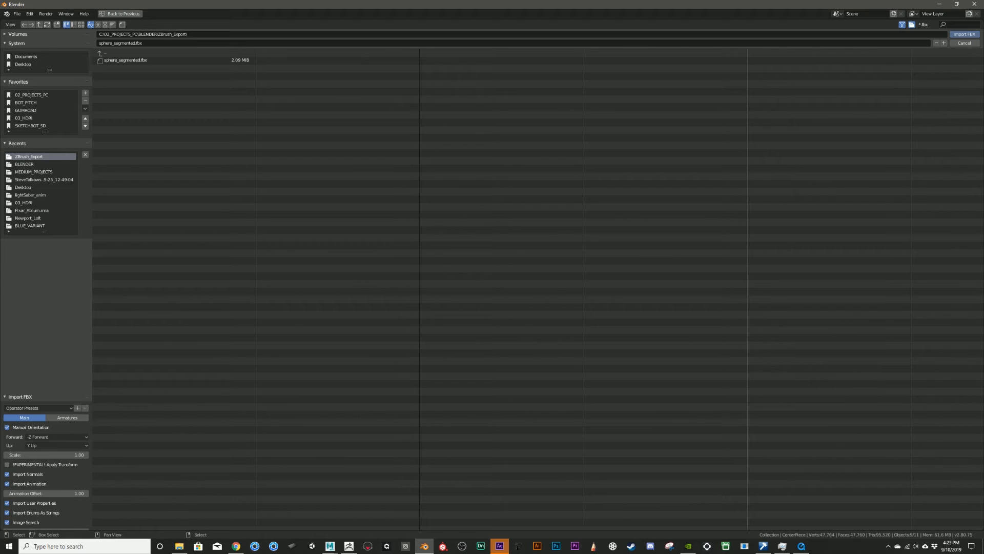
click(46, 455)
key(Return)
click(175, 60)
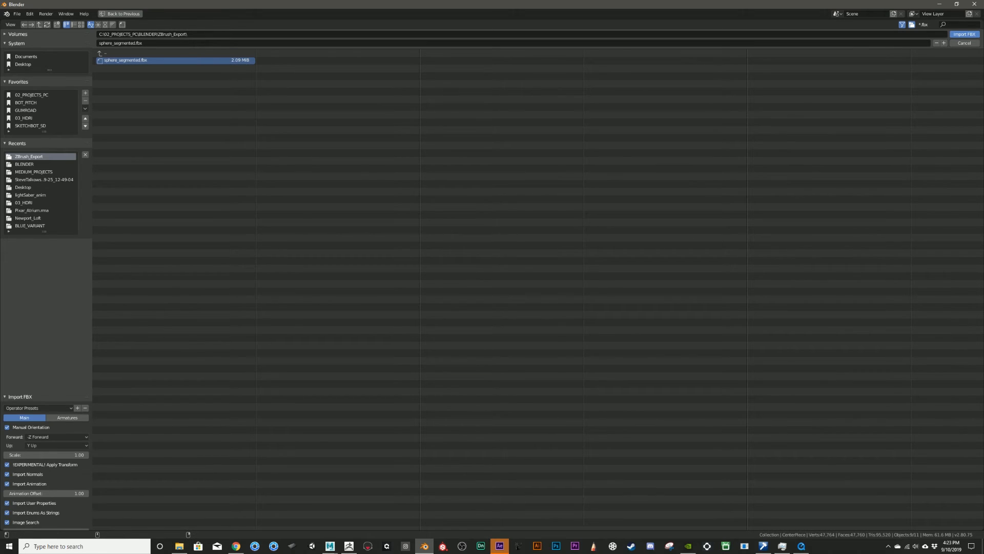
click(965, 35)
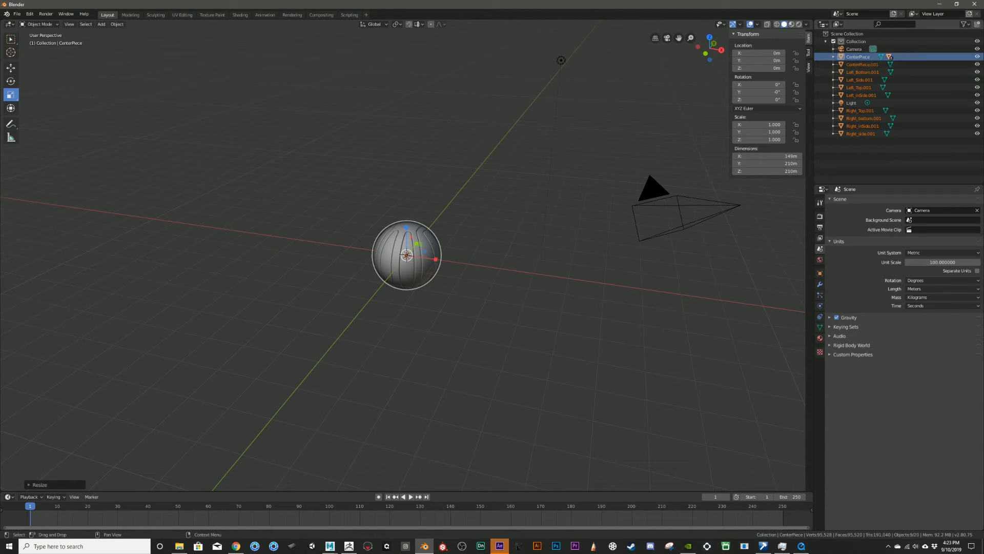
Try to move the imported sphere freehand along the Y axis
middle_drag(441, 287, 400, 276)
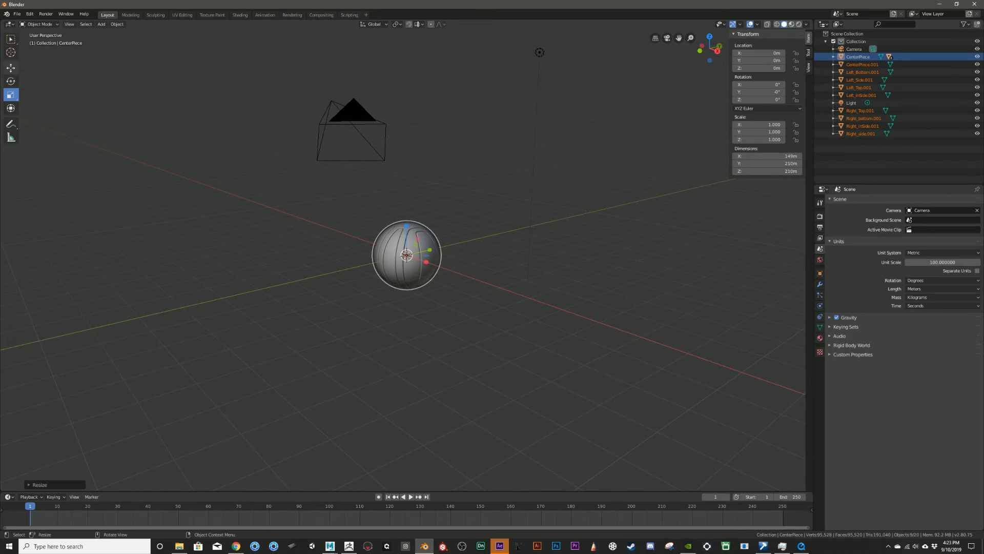
click(11, 68)
shift+right_click(316, 276)
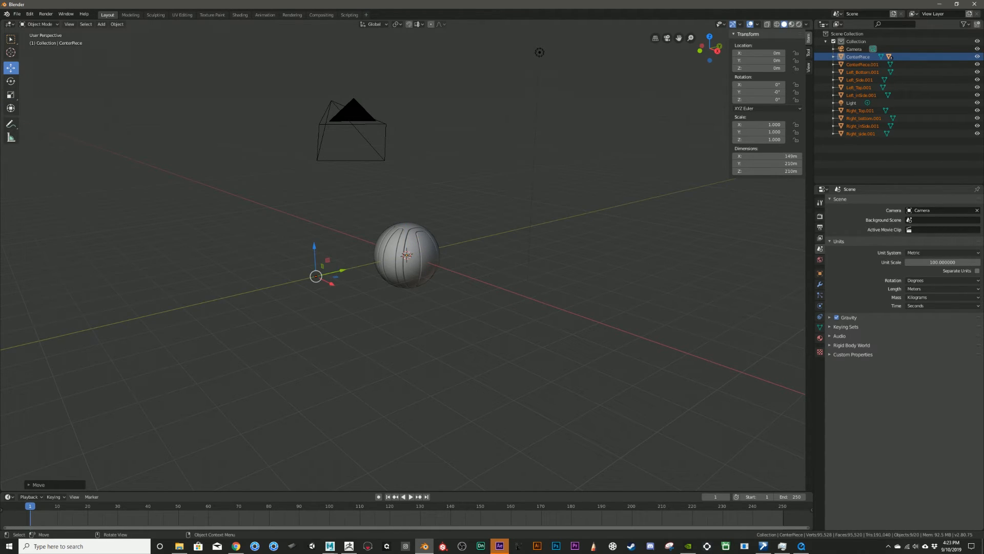
shift+right_drag(316, 276, 268, 287)
drag(295, 281, 314, 327)
drag(312, 307, 309, 257)
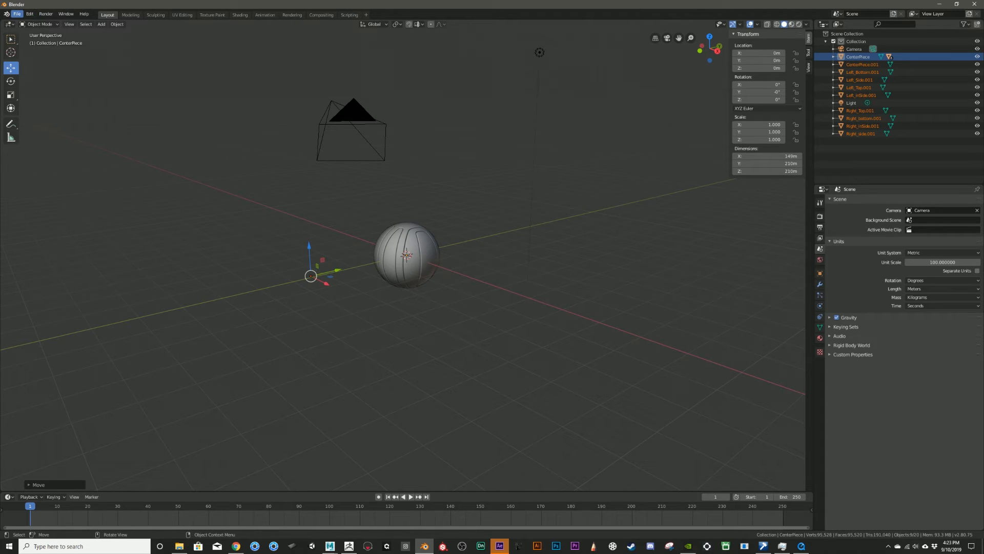
Start a new scene and discard the unsaved changes
click(17, 14)
mouse_move(30, 23)
click(106, 30)
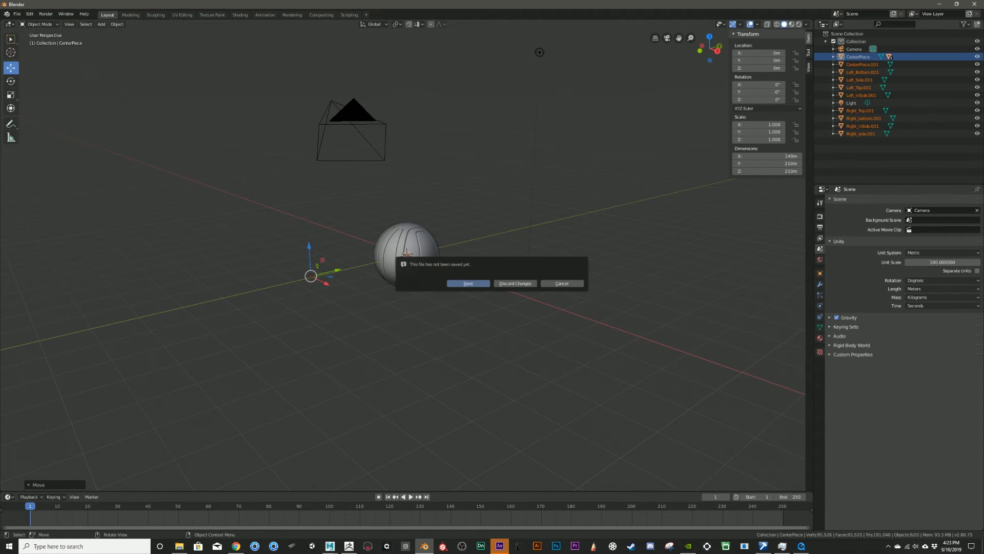
click(515, 283)
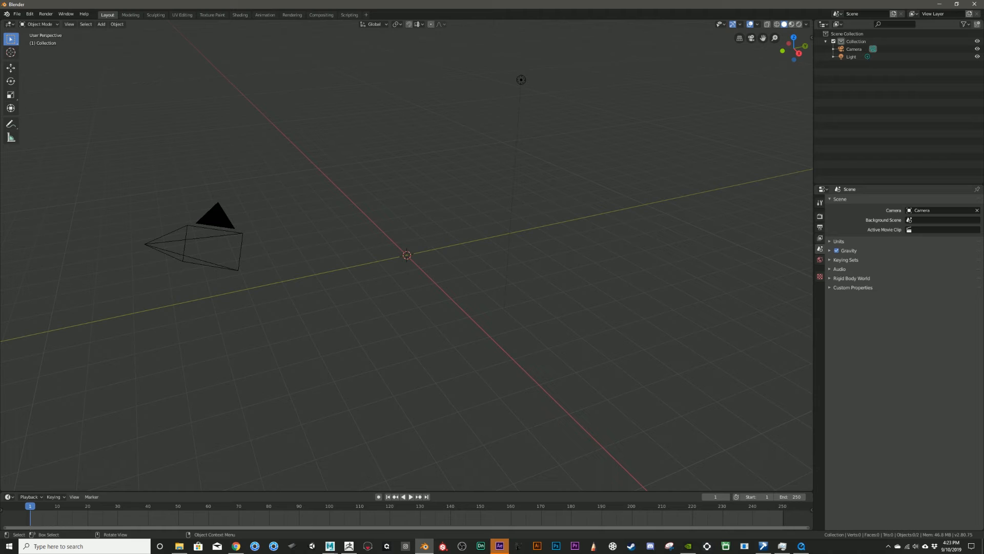
Start an FBX import with the scale set to 100 and Manual Orientation enabled
click(17, 14)
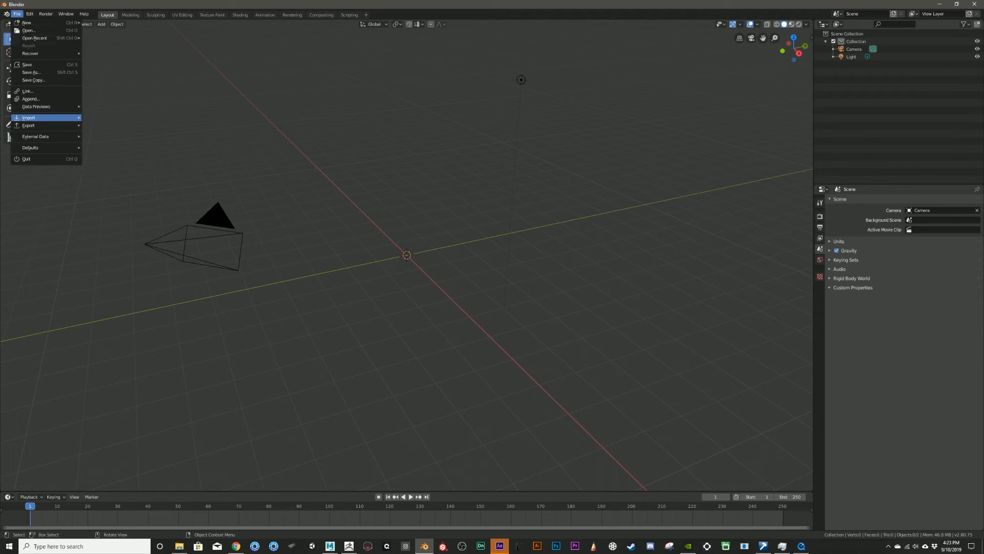
mouse_move(31, 117)
click(102, 132)
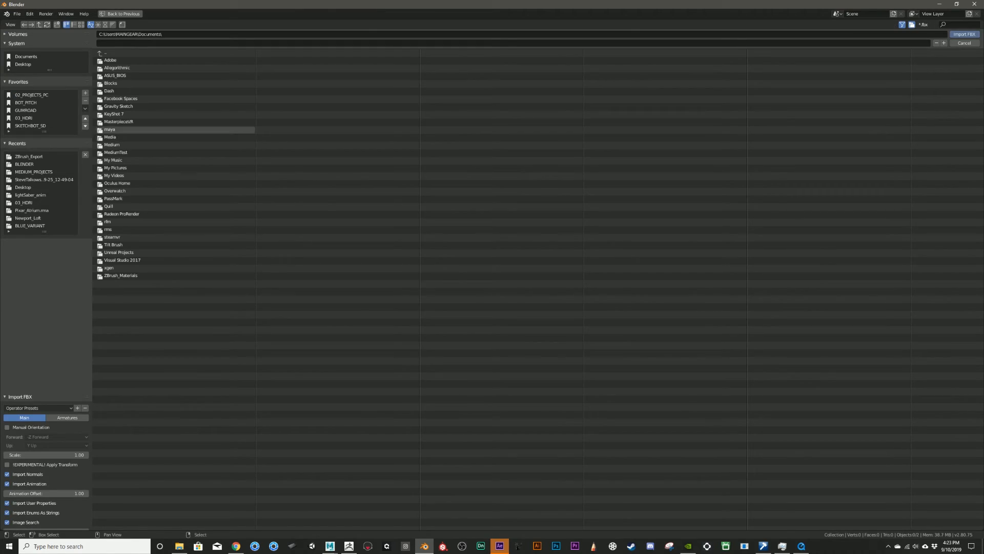
click(46, 455)
text(100)
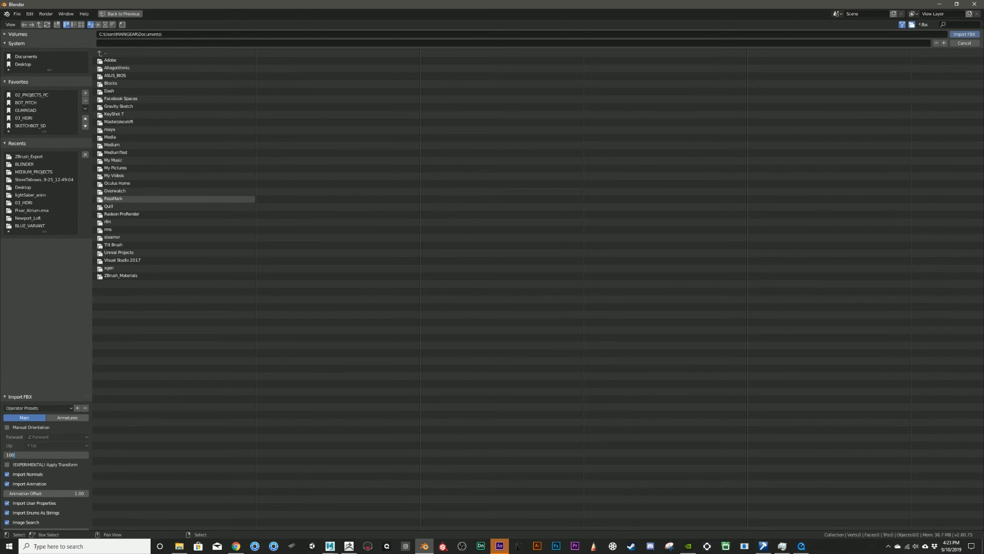
key(Return)
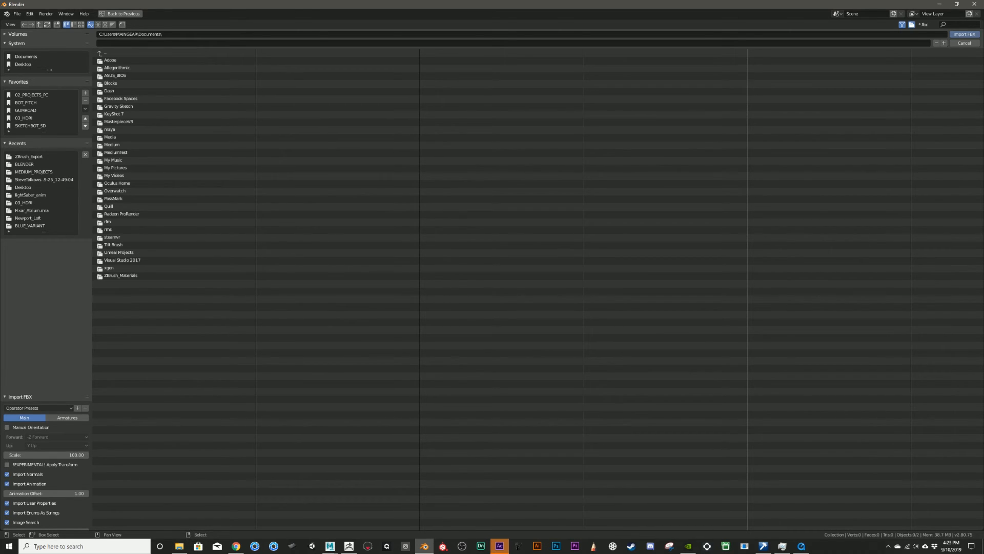
click(31, 427)
Import sphere_segmented.fbx from the ZBrush_Export folder in 02_PROJECTS_PC\BLENDER
click(31, 95)
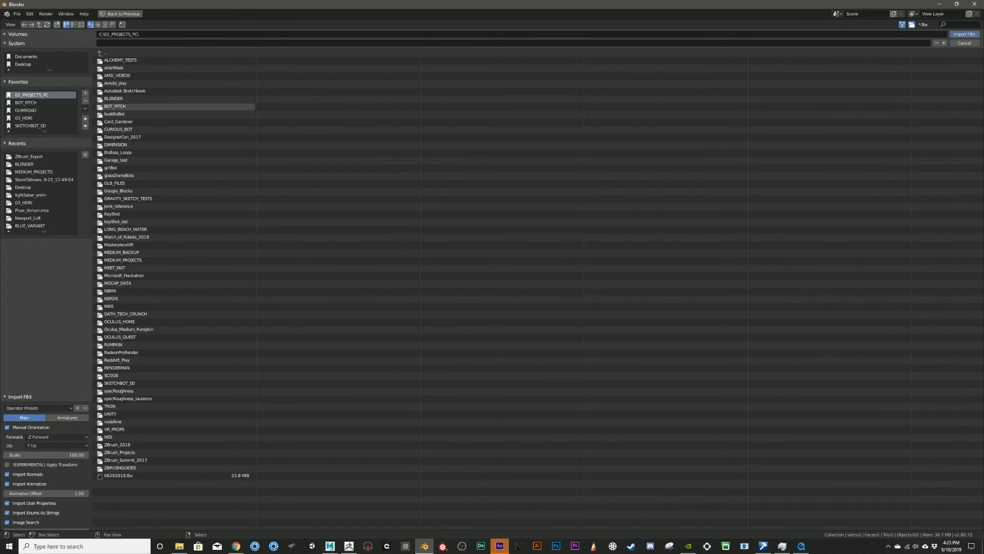
click(118, 99)
click(118, 99)
click(126, 60)
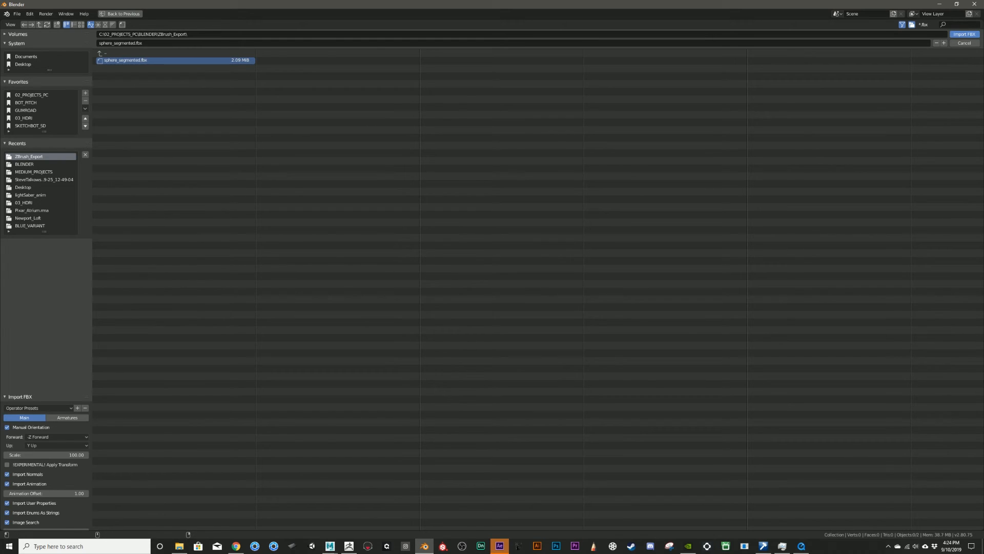
click(964, 34)
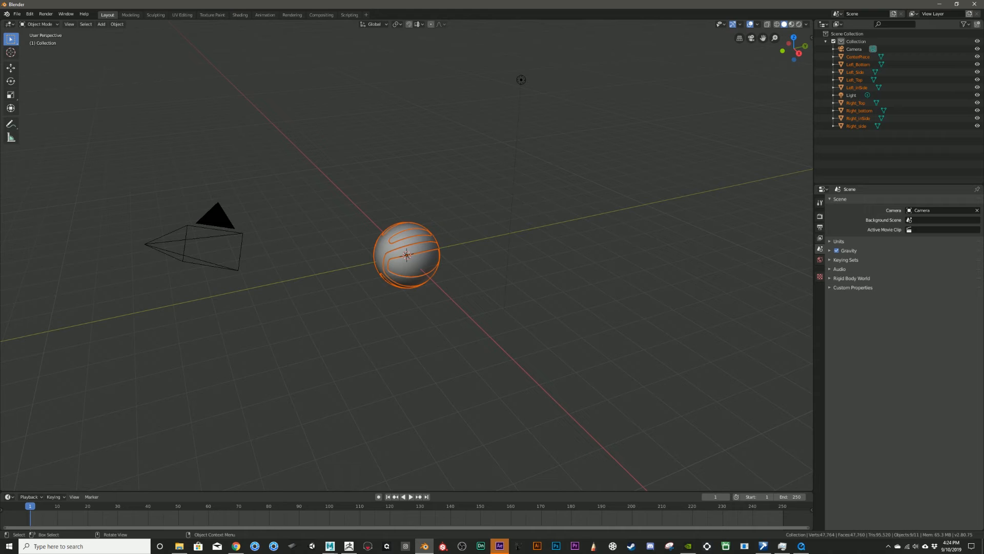
Parent all the other imported sphere pieces to CenterPiece using Object (Keep Transform)
middle_drag(410, 277, 446, 251)
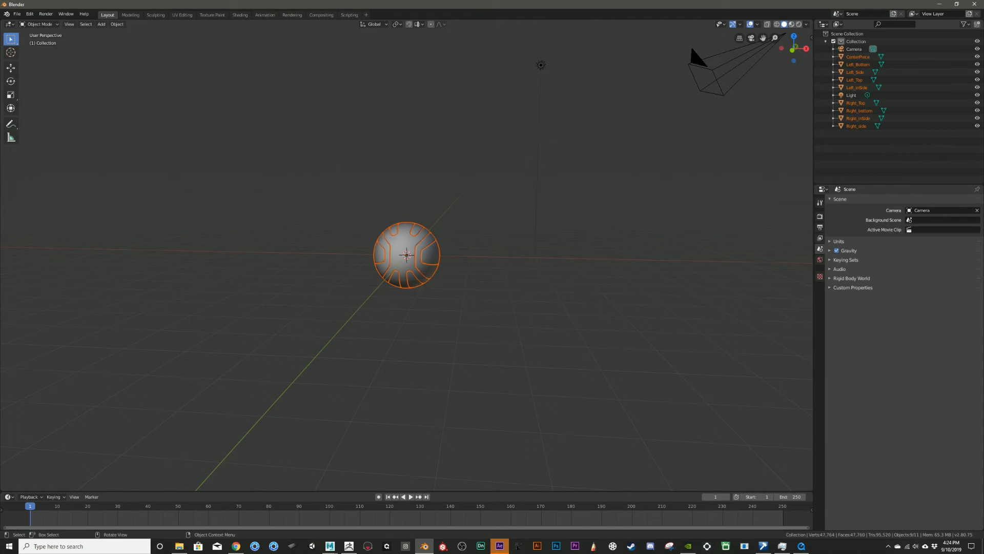
shift+middle_drag(446, 252, 397, 229)
middle_drag(397, 228, 368, 228)
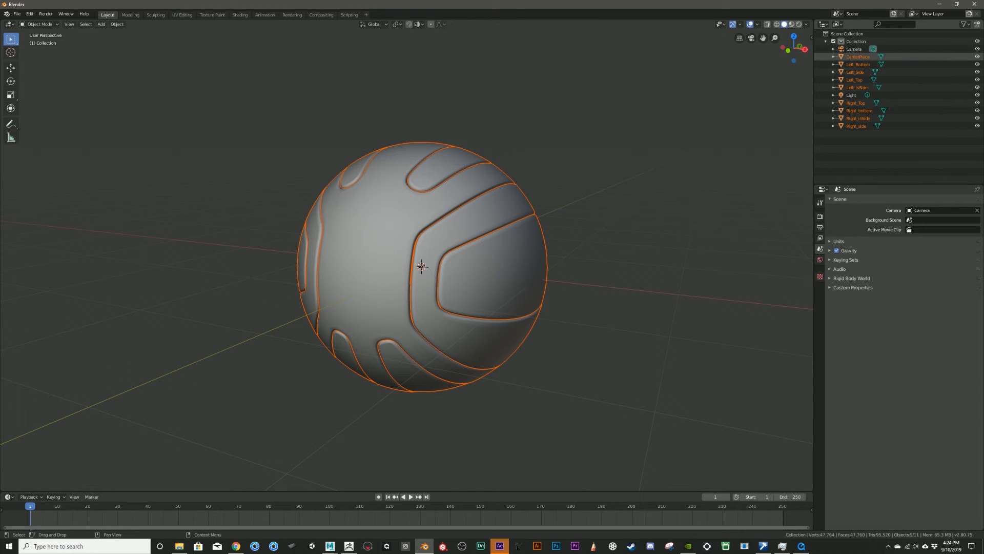
click(857, 57)
click(857, 126)
shift+click(858, 118)
shift+click(859, 111)
shift+click(855, 103)
shift+click(856, 88)
shift+click(855, 80)
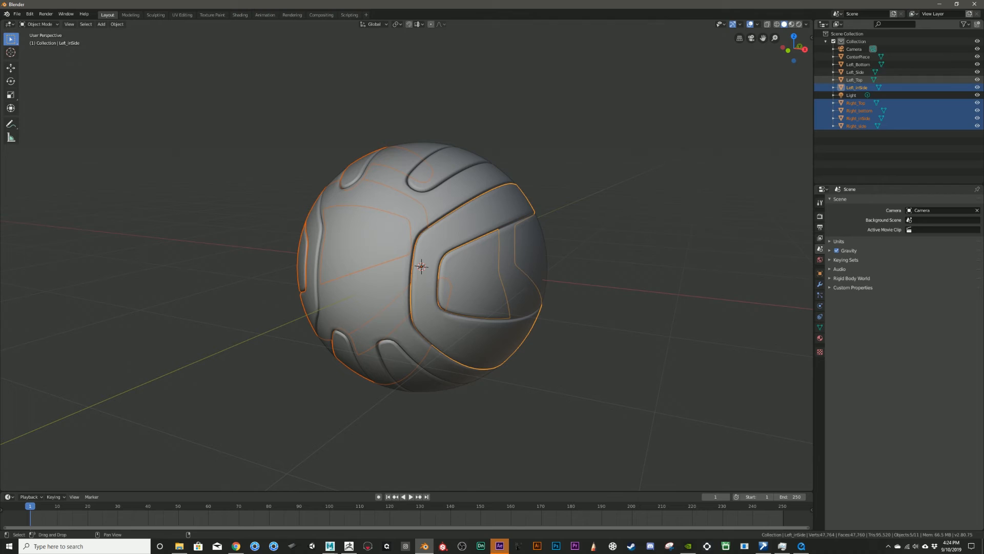
shift+click(855, 73)
shift+click(858, 64)
shift+click(858, 57)
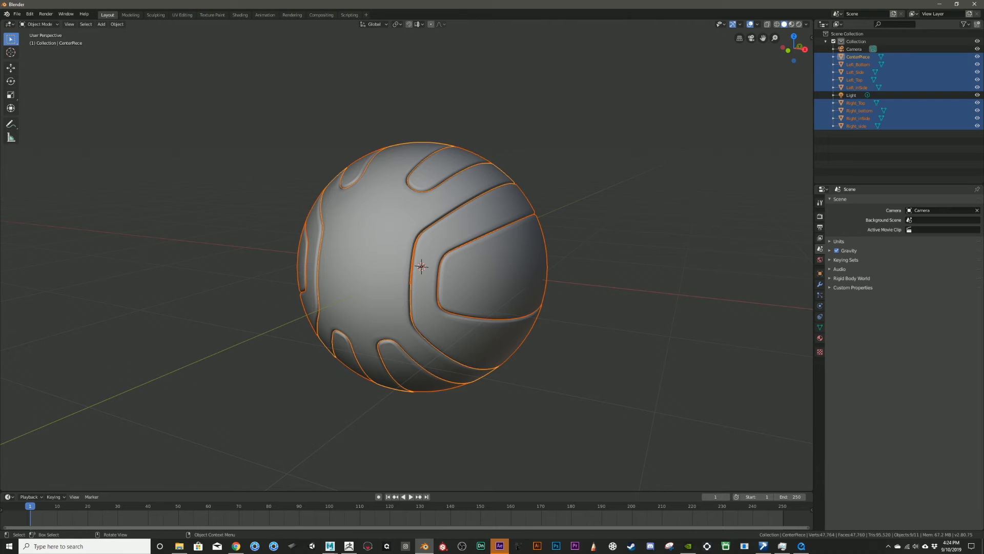
key(ctrl+p)
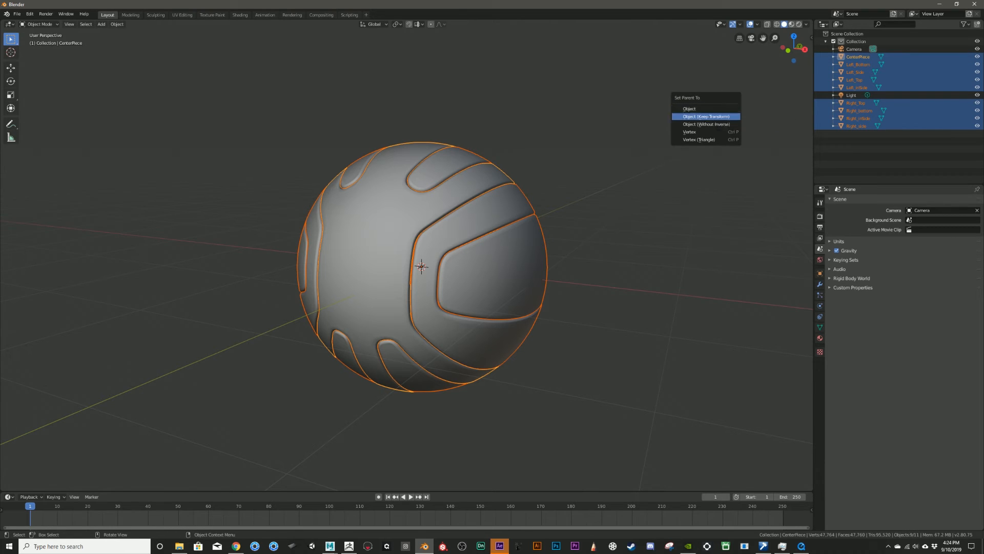
key(Return)
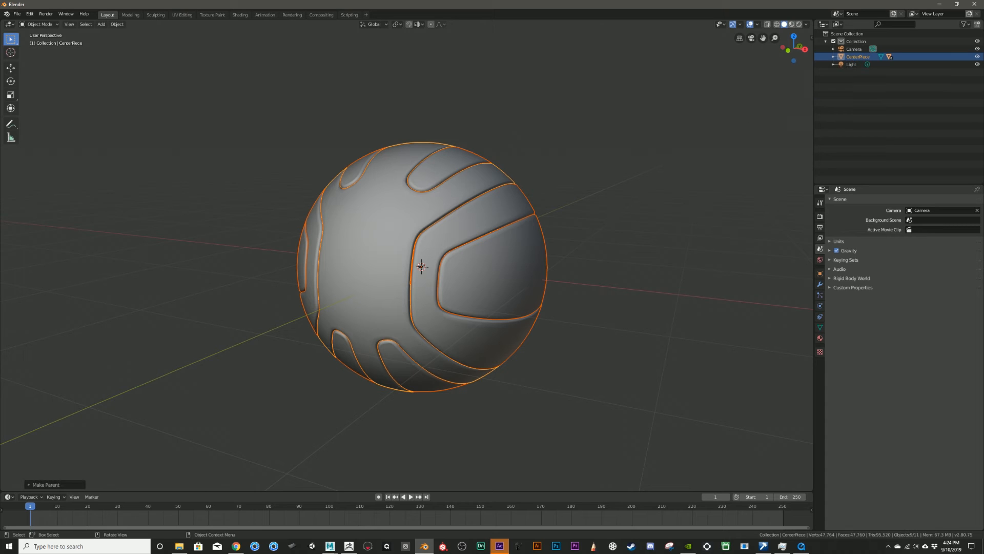
Move the parented sphere straight up along Z until it sits just above the grid floor, and activate the Rotate tool
click(11, 68)
drag(422, 237, 412, 153)
click(11, 81)
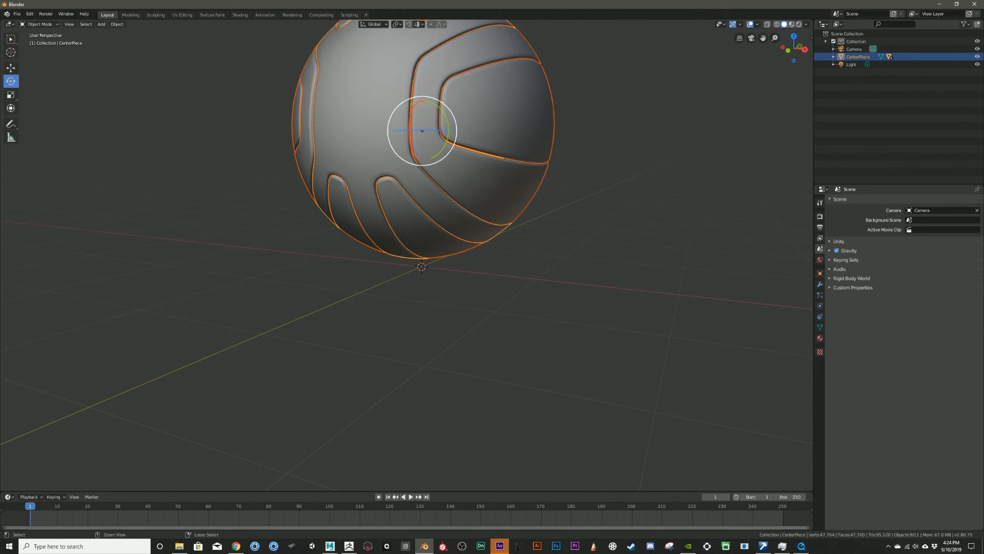
Select only CenterPiece and examine its child pieces by expanding and collapsing its hierarchy
key(alt+a)
click(363, 128)
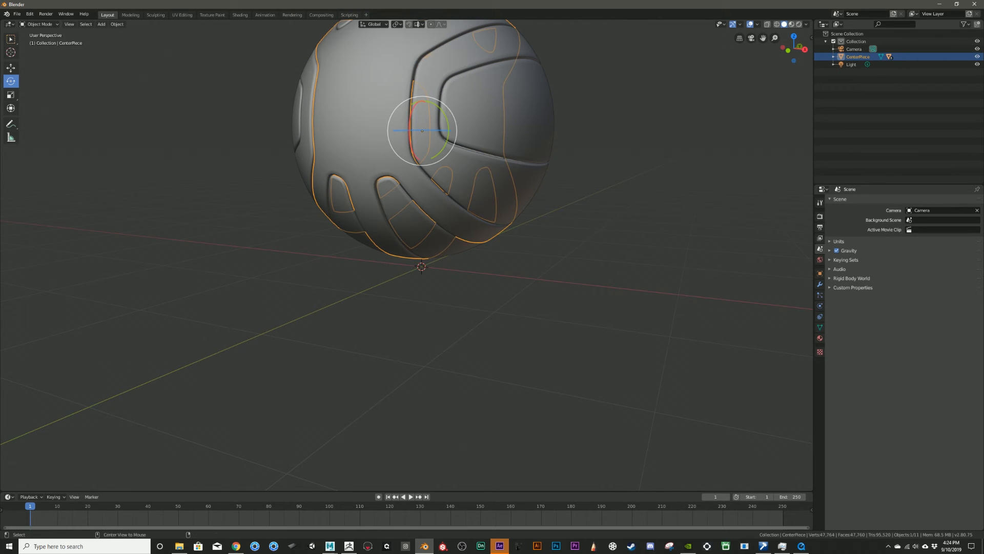
key(KP_7)
middle_drag(461, 256, 420, 194)
click(833, 57)
click(833, 57)
click(834, 57)
click(833, 56)
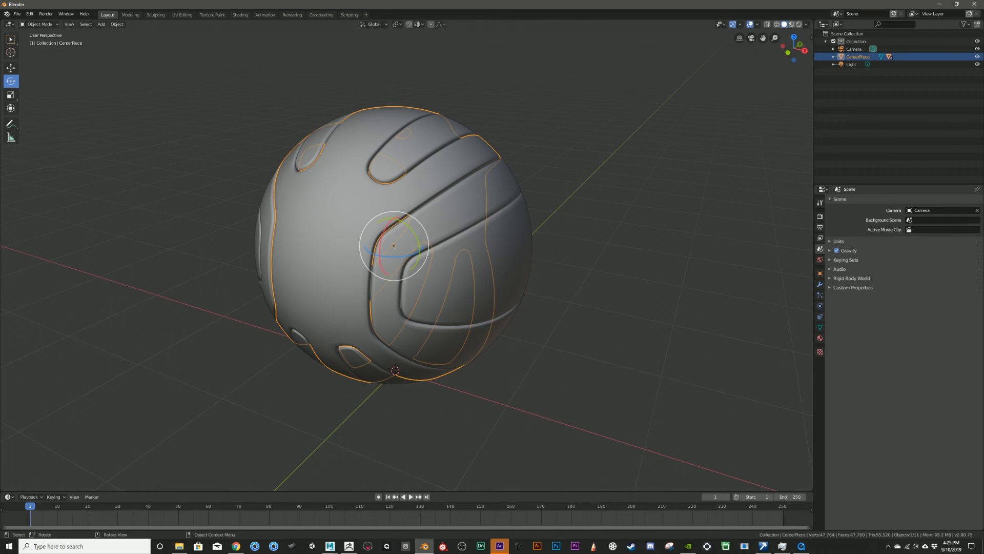
Try moving CenterPiece with its children along the X axis and undo the move
click(11, 68)
drag(422, 251, 449, 256)
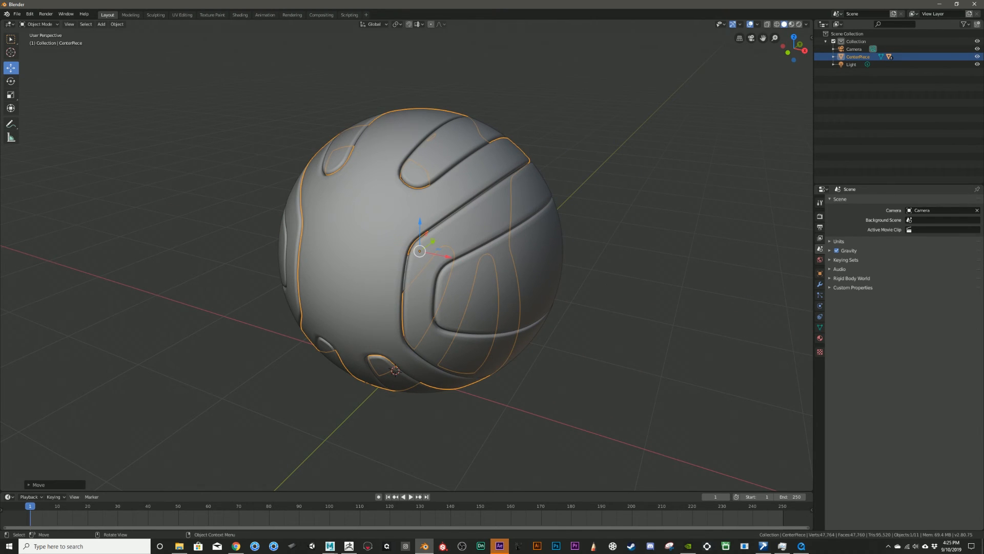
key(ctrl+z)
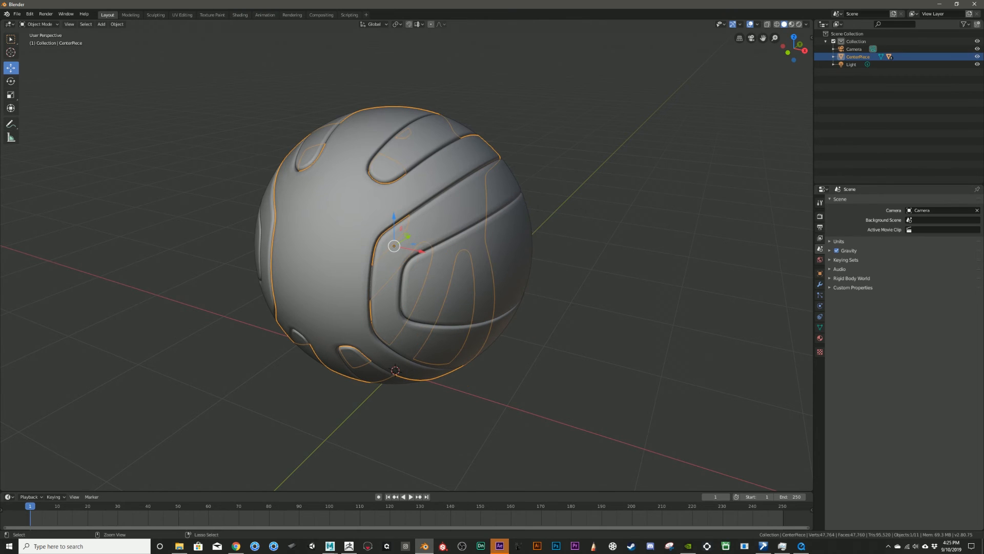
Select the Left_inSide piece, try and undo a move along X, and rotate the piece freehand around its origin
click(441, 220)
drag(421, 251, 483, 263)
key(ctrl+z)
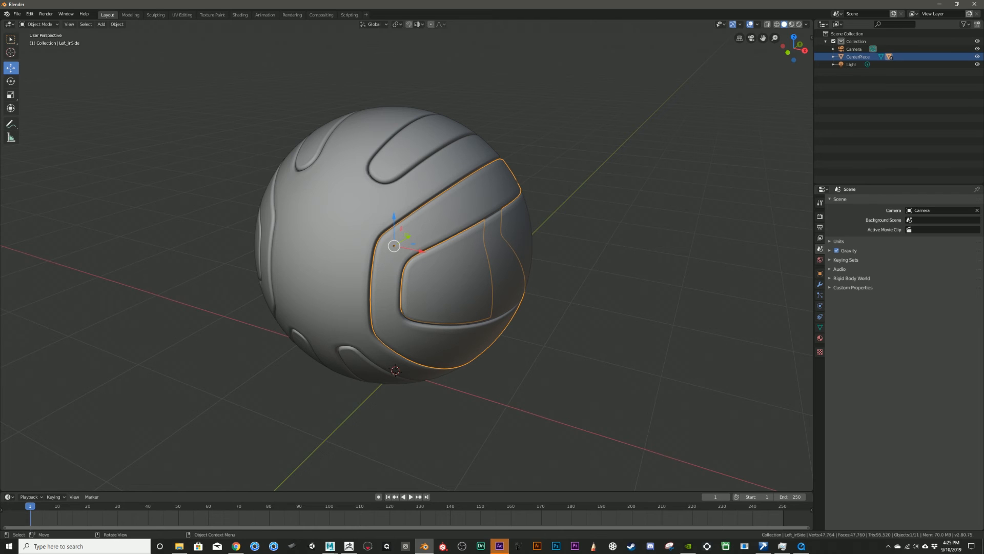
key(r)
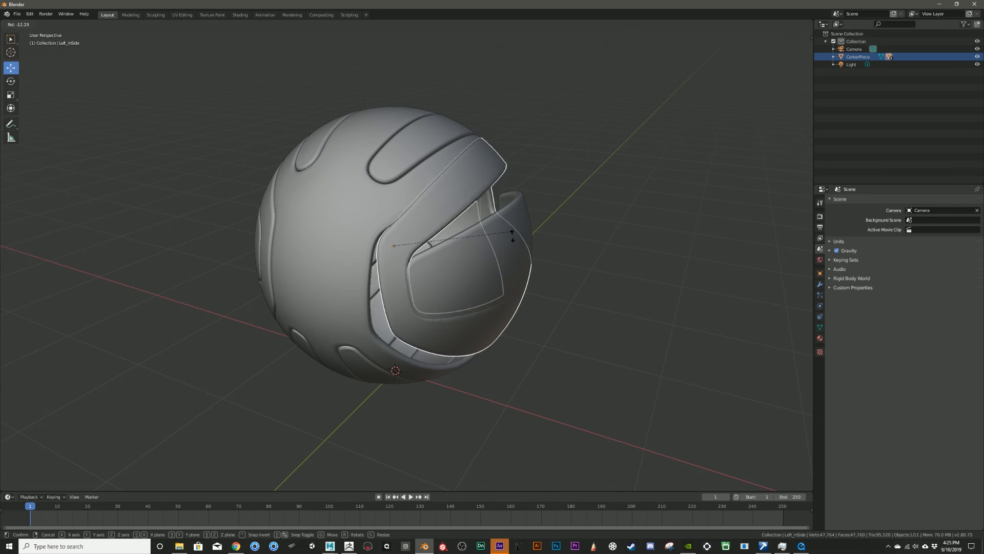
click(597, 244)
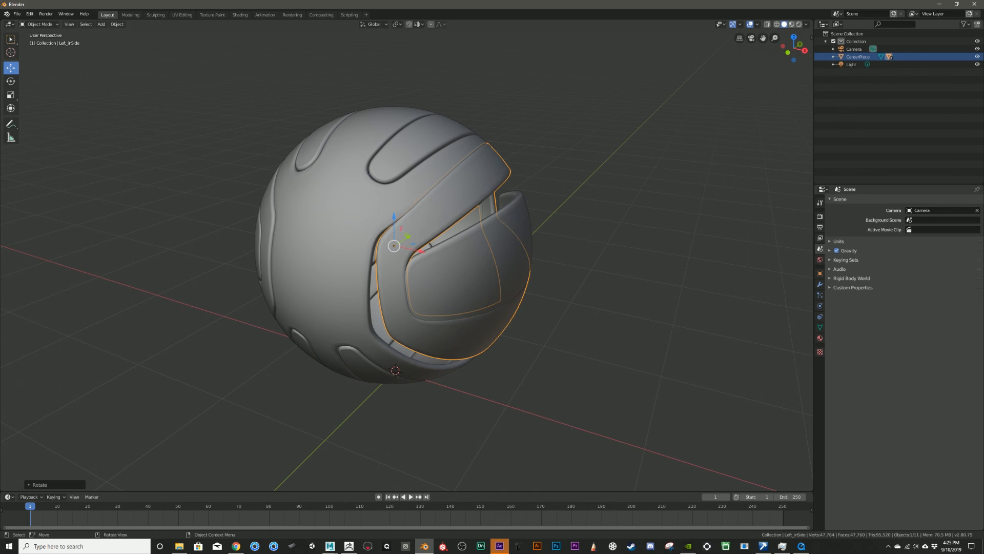
Rotate the Left_inSide piece freehand around its origin with the Rotate tool to bring it back toward the sphere's seams
click(758, 24)
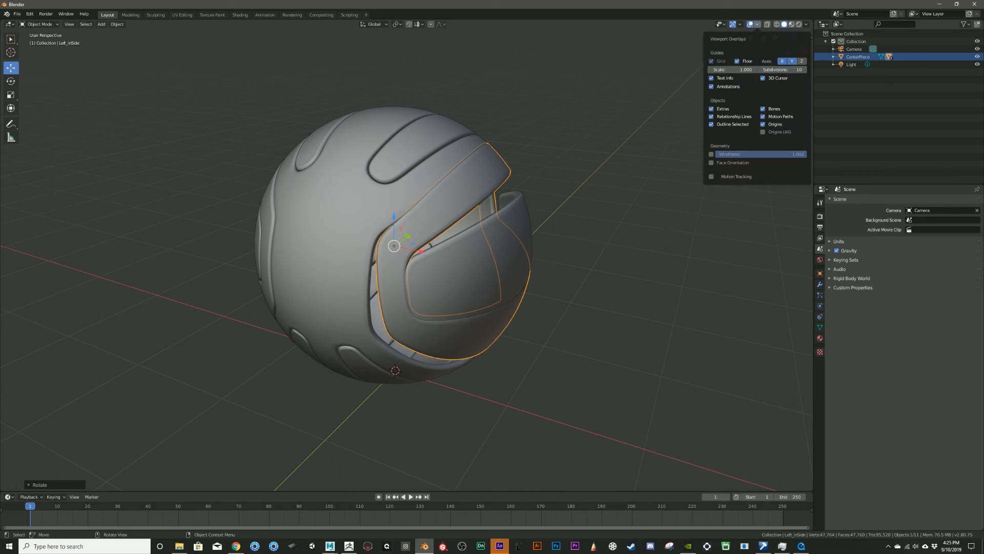
click(739, 24)
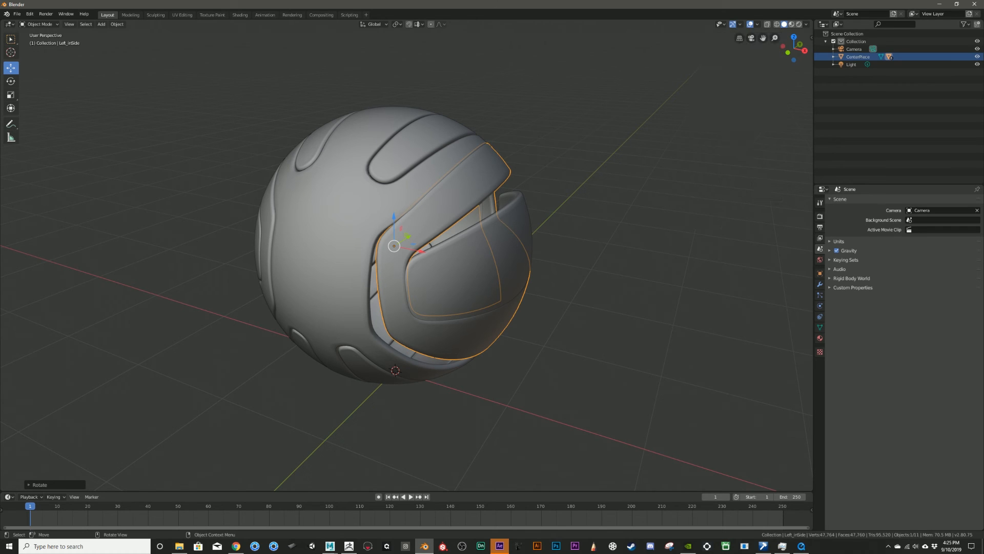
key(r)
click(415, 245)
click(570, 266)
click(461, 211)
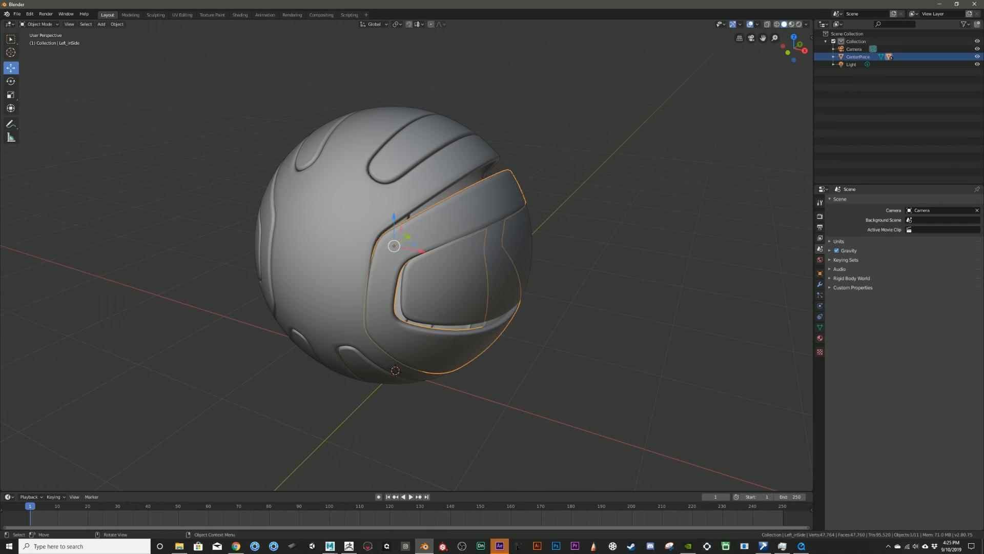
click(11, 82)
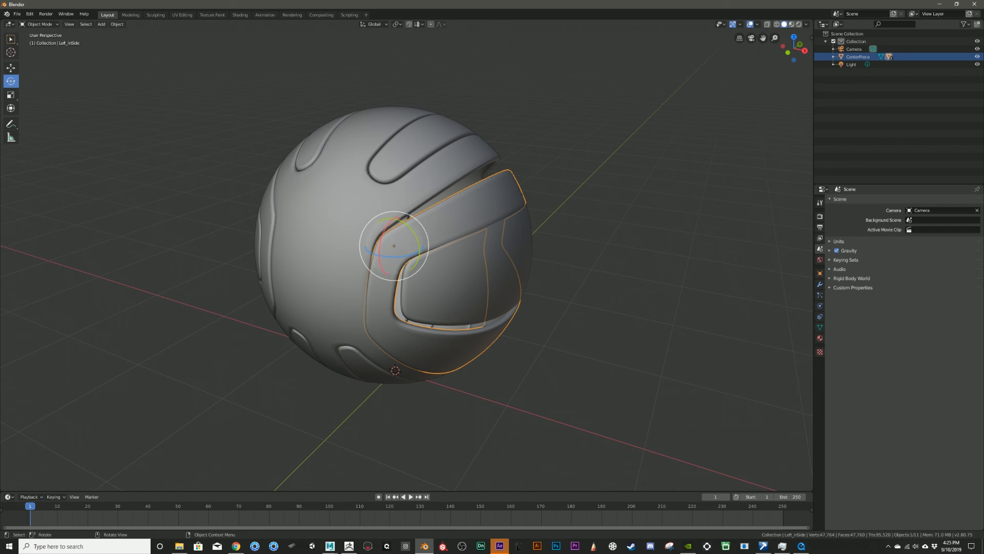
drag(411, 227, 408, 223)
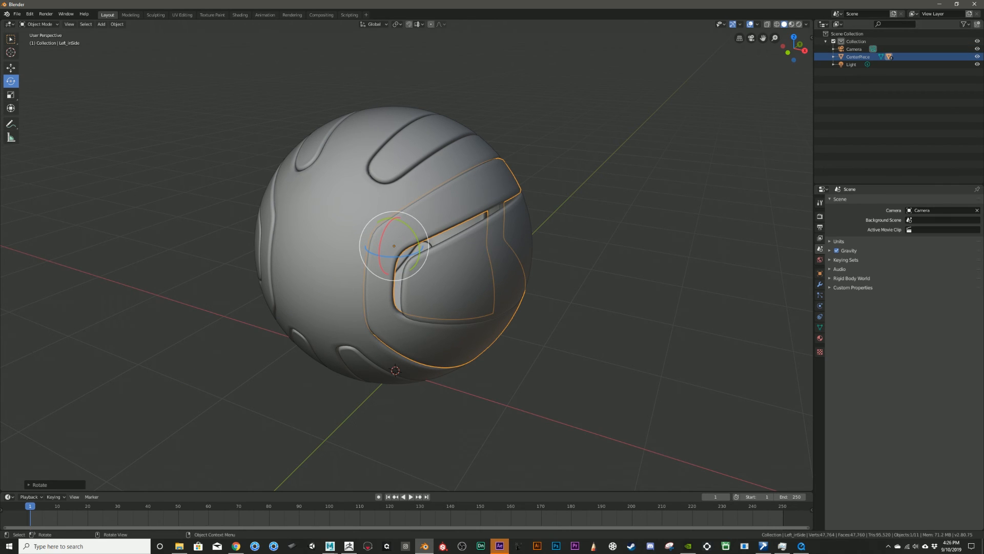
Show the transform values of the Left_inSide piece and set its X, Y and Z rotation to 0°
key(n)
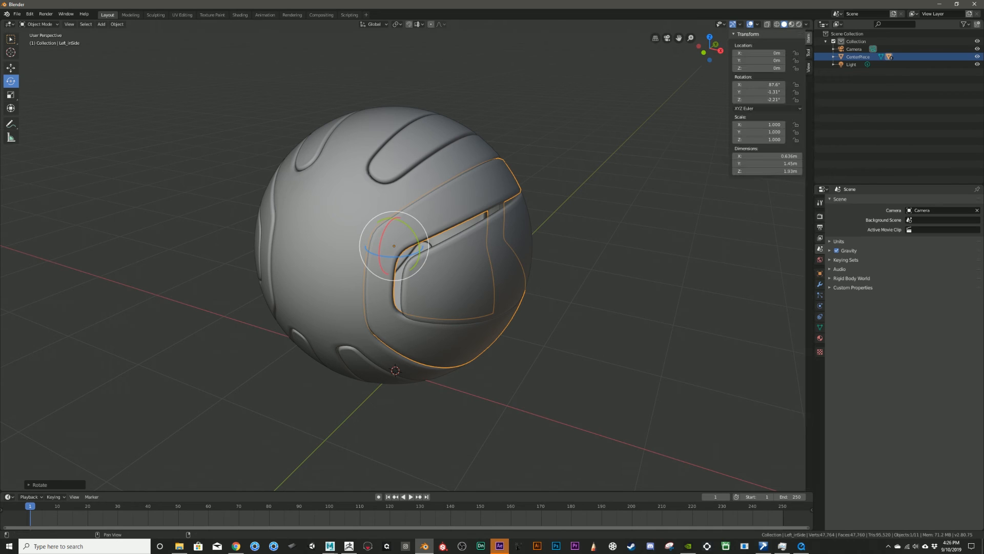
drag(758, 85, 758, 99)
text(0)
key(Return)
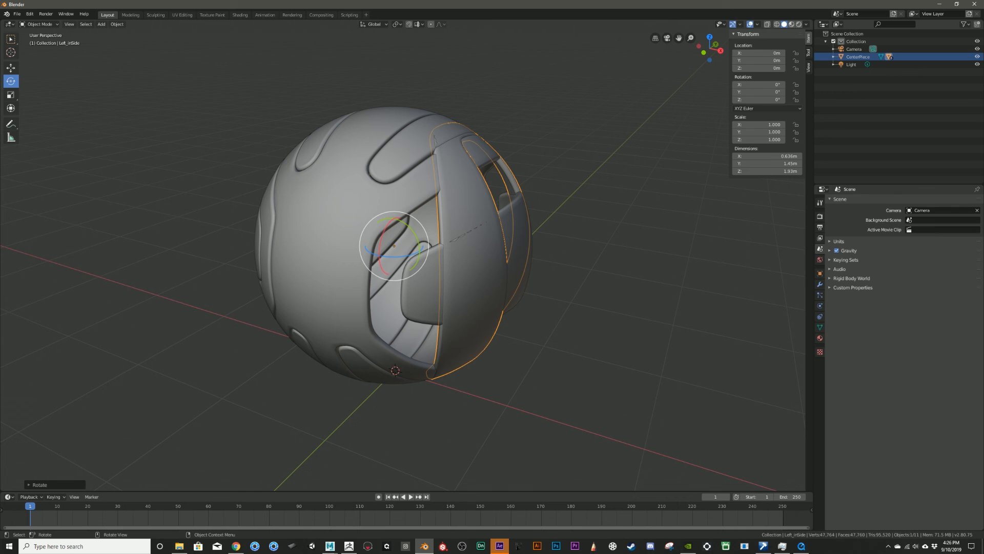
Check the rotation values of CenterPiece, reselect Left_inSide and undo its zeroed rotation
click(340, 223)
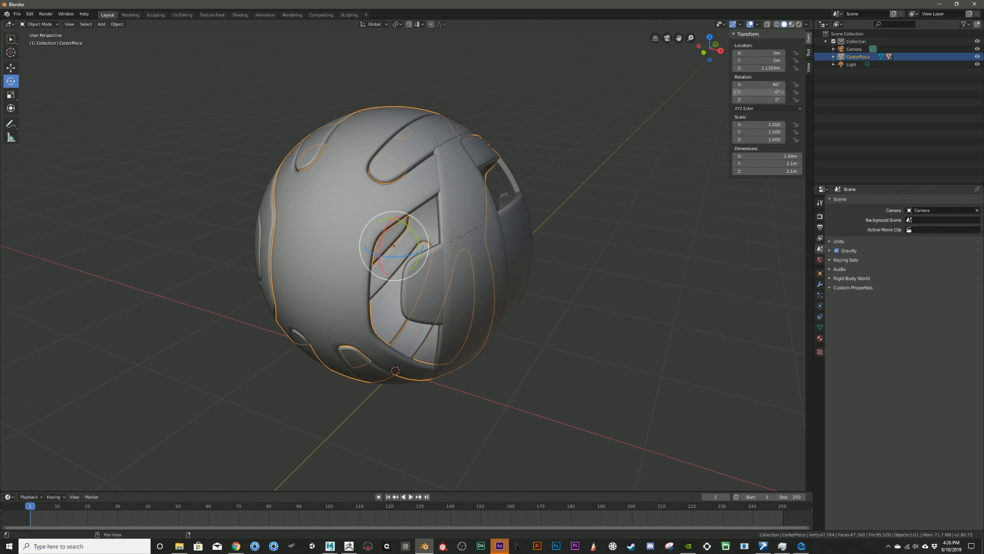
click(472, 205)
click(759, 85)
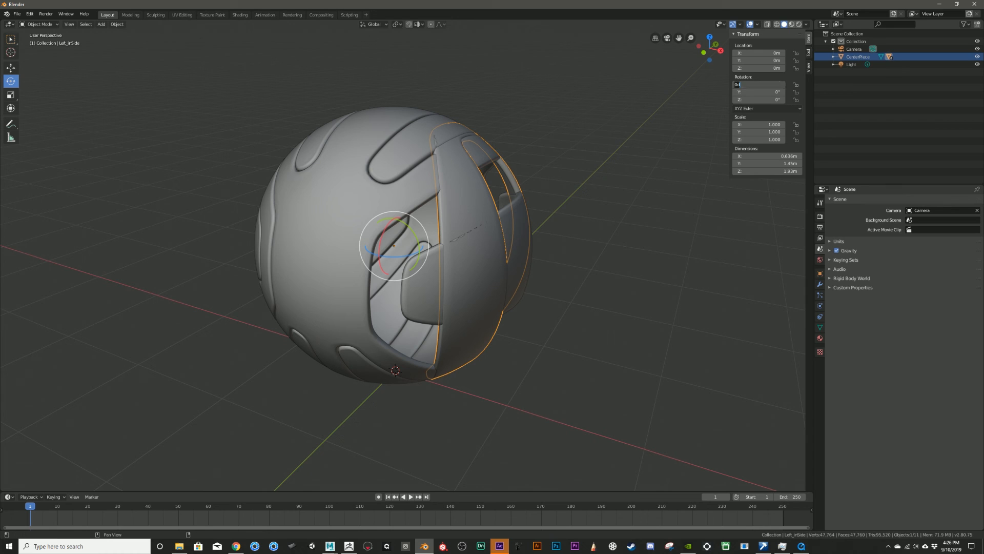
key(Return)
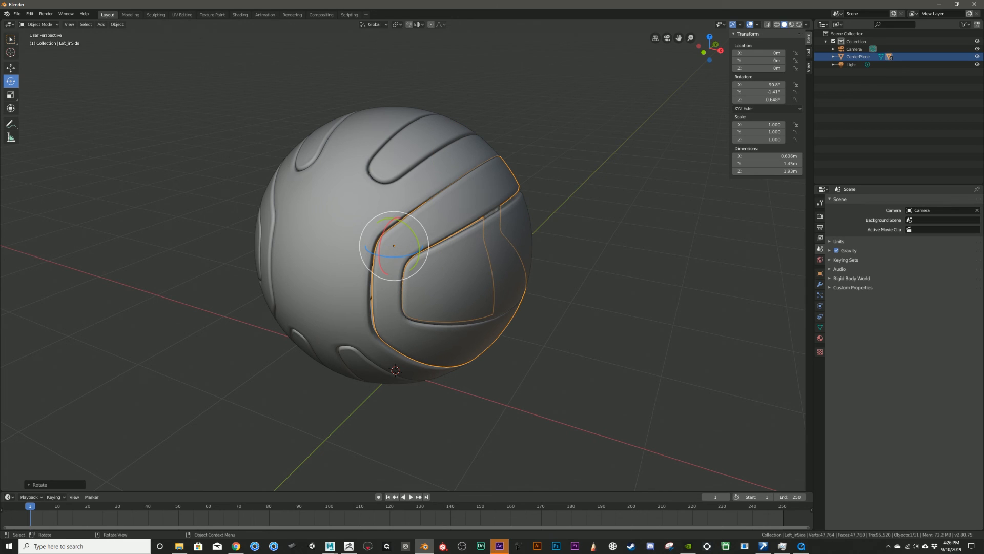
Set the Left_inSide piece's rotation to 90° on X and 0° on both Y and Z
drag(759, 92, 759, 99)
text(0)
key(Return)
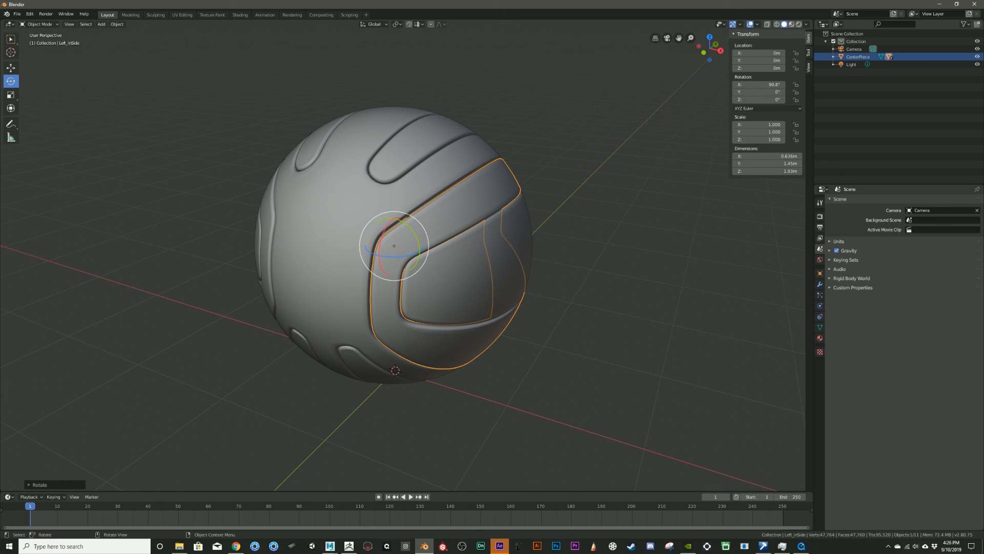
click(758, 85)
text(90)
key(Return)
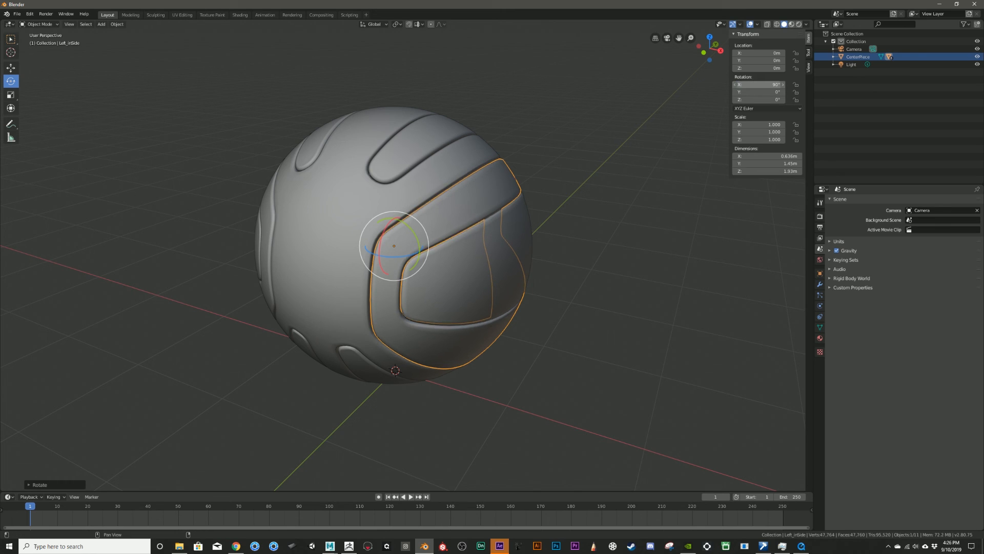
Select only CenterPiece, try moving it with its children up along the Z axis, and undo the move
key(w)
key(alt+a)
click(328, 236)
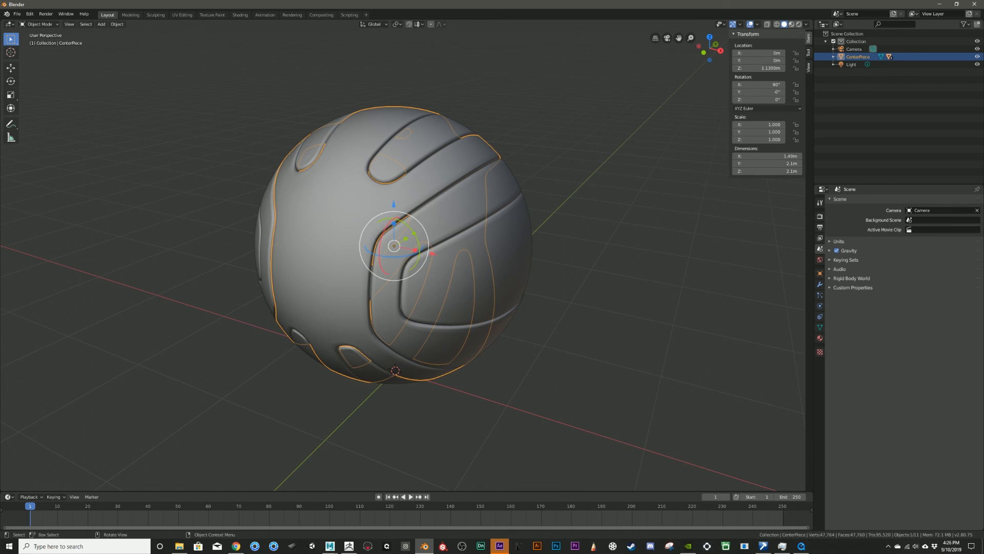
mouse_move(394, 204)
mouse_down()
mouse_move(394, 170)
mouse_move(393, 197)
mouse_up()
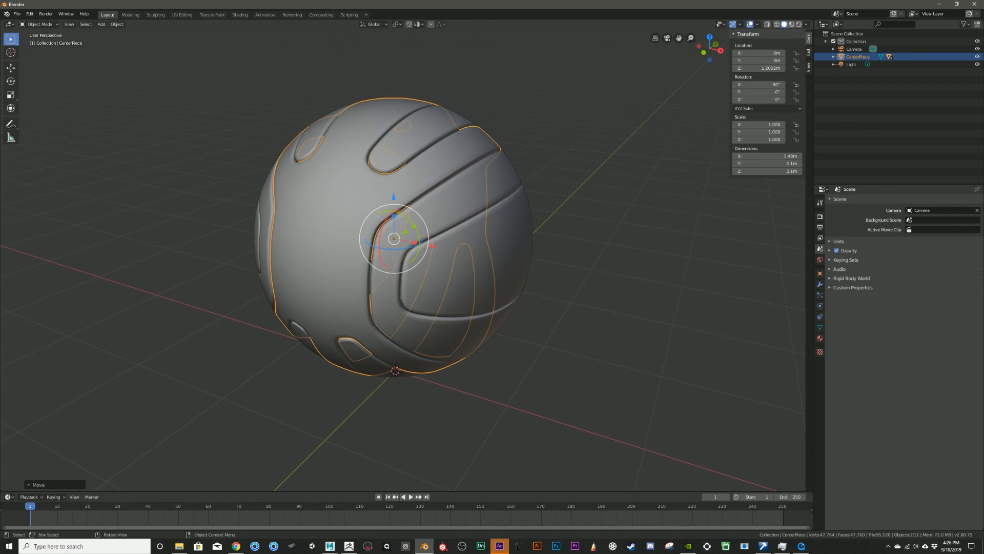
key(ctrl+z)
Select the Left_Top piece, try moving it up along the Z axis, and undo the move
click(421, 146)
drag(393, 204, 393, 177)
key(ctrl+z)
mouse_move(393, 178)
middle_down()
mouse_move(338, 179)
mouse_move(276, 221)
mouse_move(378, 224)
mouse_move(410, 182)
middle_up()
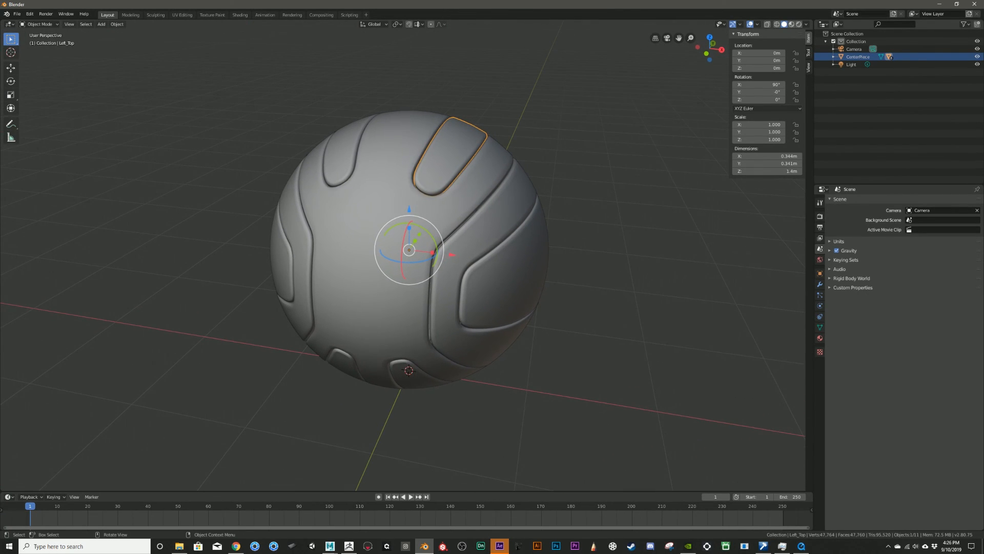
Switch to Autodesk Maya, select CenterPiece in the sphere, try rotating it freehand and undo the rotation
click(329, 546)
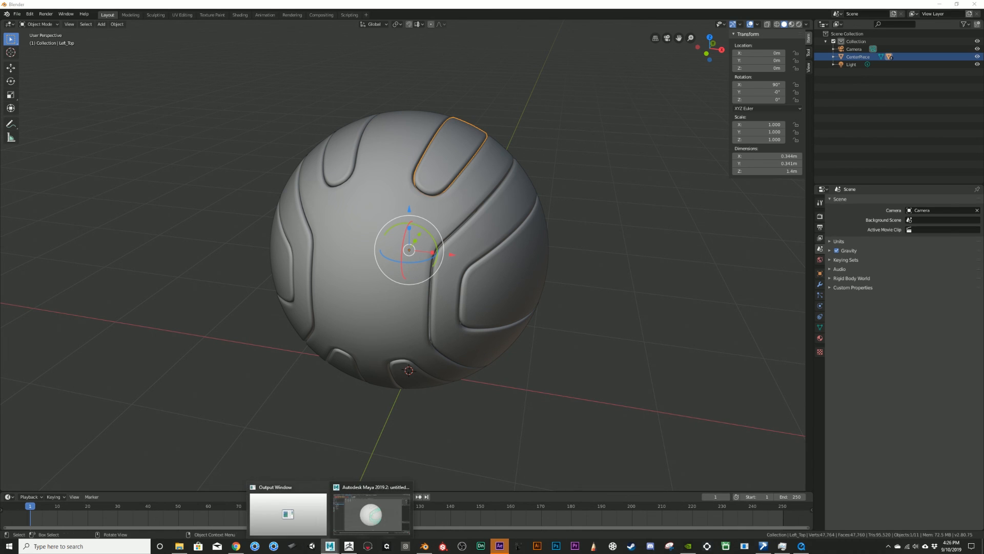
click(371, 515)
click(328, 410)
click(421, 287)
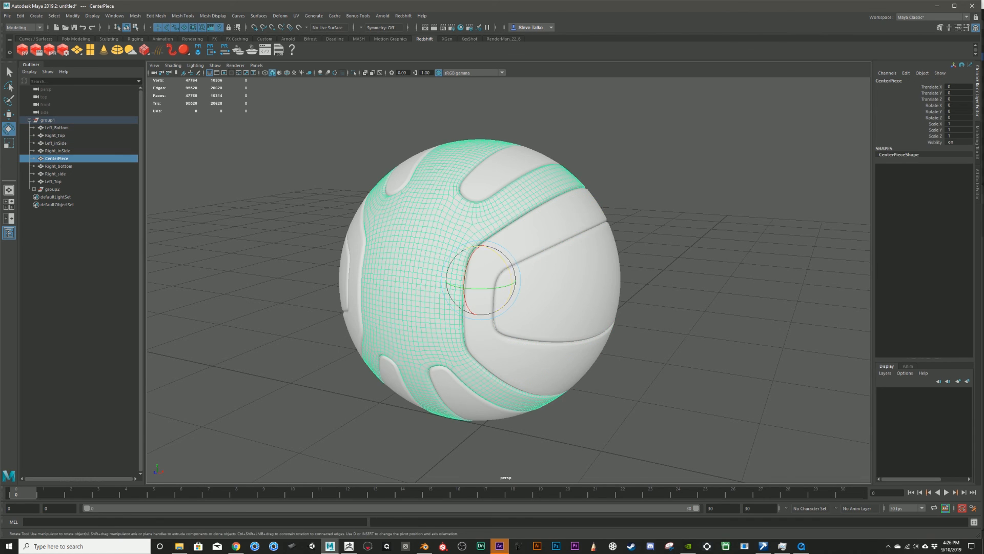
drag(504, 259, 512, 283)
key(ctrl+z)
key(ctrl+z)
key(ctrl+z)
key(ctrl+z)
key(ctrl+z)
key(ctrl+z)
key(ctrl+z)
key(ctrl+z)
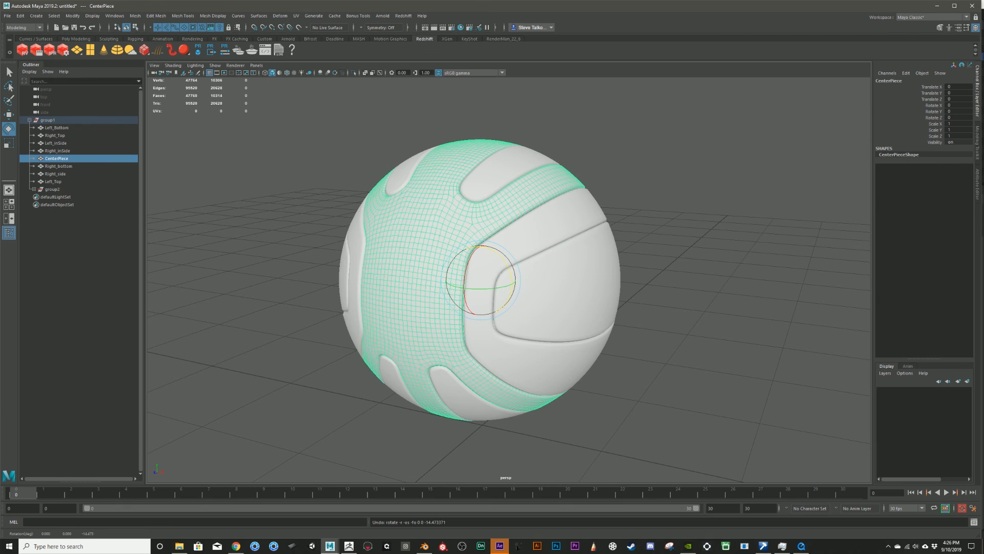
Inspect CenterPiece's move and rotate handles, and select the Right_Top piece with the Rotate tool active
key(w)
drag(480, 244, 507, 267)
key(e)
click(535, 144)
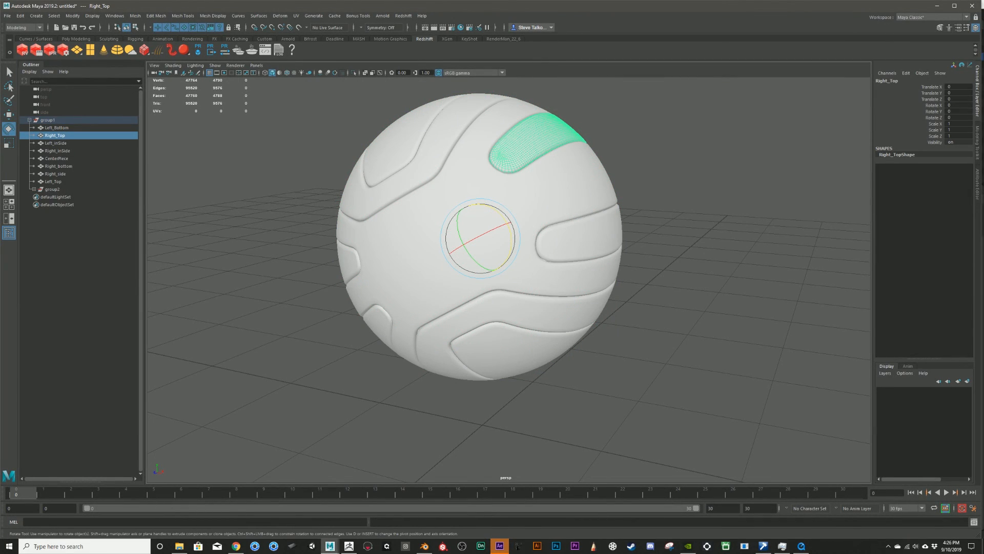
Select group2, go down to its child piece Left_Side, and move that piece outward along the X axis
click(54, 181)
click(53, 189)
key(w)
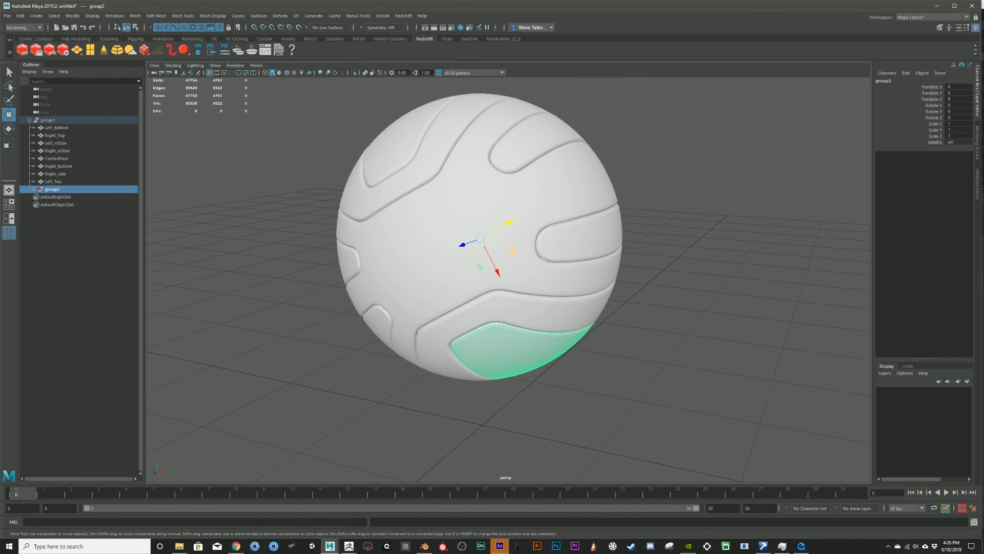
key(Down)
drag(559, 360, 563, 369)
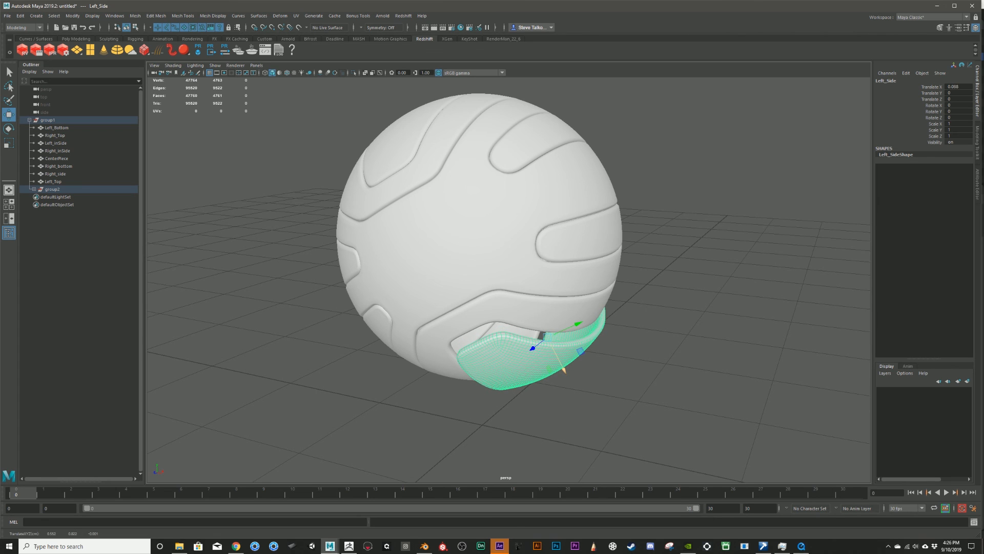
Go back up to the parent group2 and try rotating it freehand with the Rotate tool
key(Up)
key(e)
drag(511, 250, 346, 225)
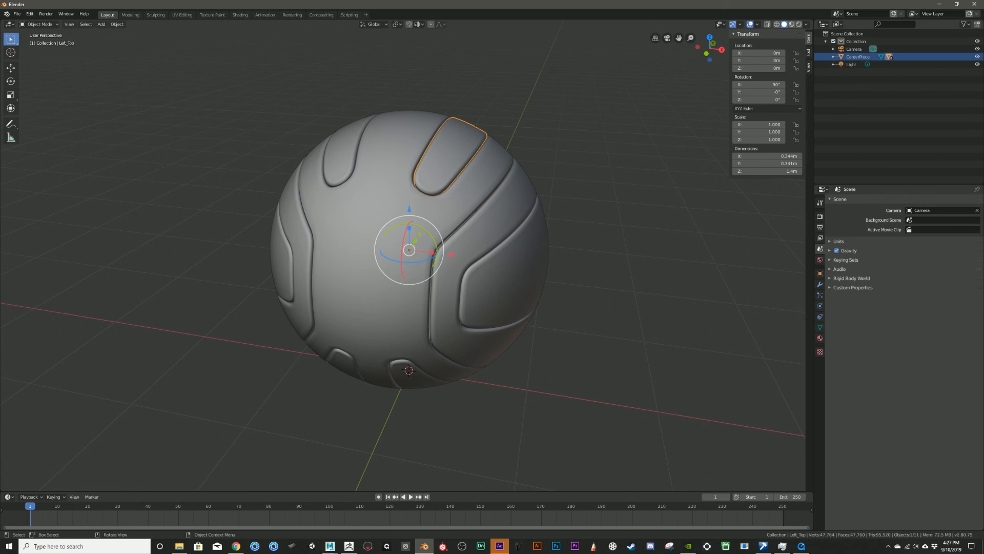
Switch back to Blender, select CenterPiece, try moving it up along the Z axis, and undo the move
click(342, 158)
click(365, 205)
drag(409, 208, 409, 185)
key(ctrl+z)
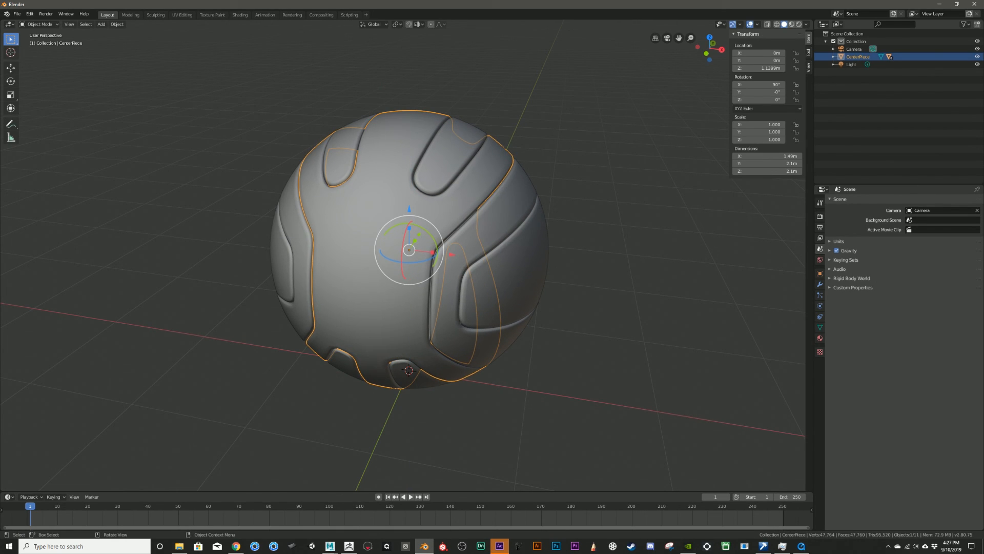